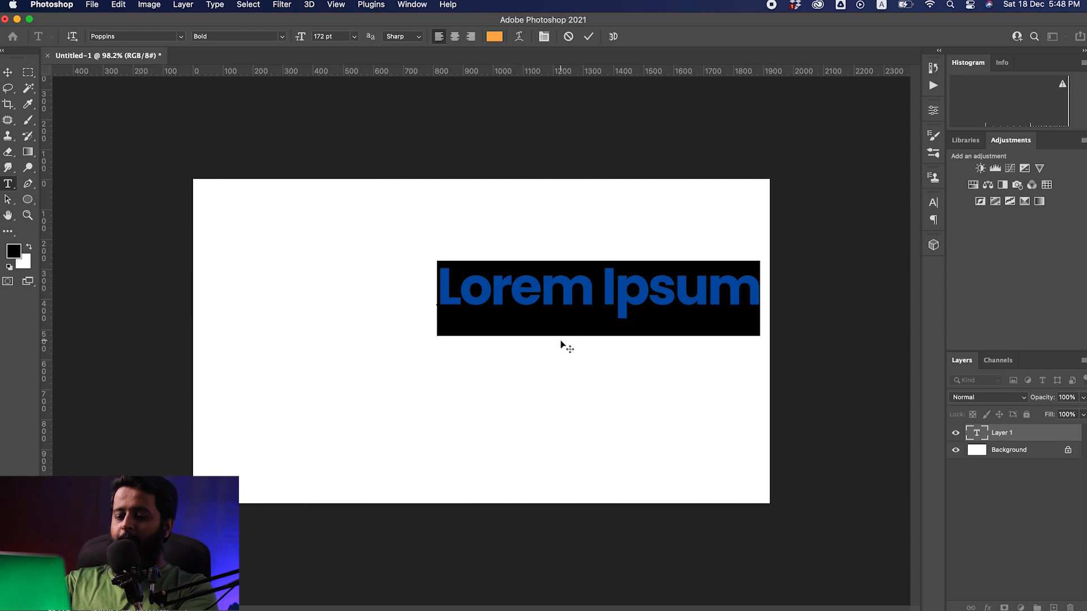
type("the")
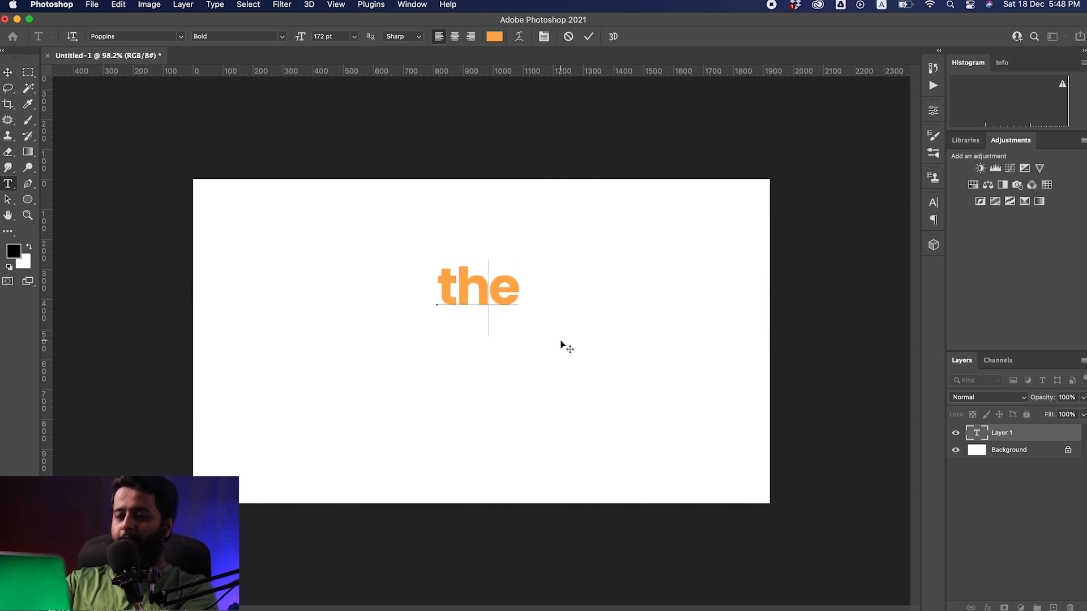
key("BackSpace")
key("BackSpace")
key("BackSpace")
- Replace the placeholder text with "2PX" and move it down to the middle of the canvas
type("2P")
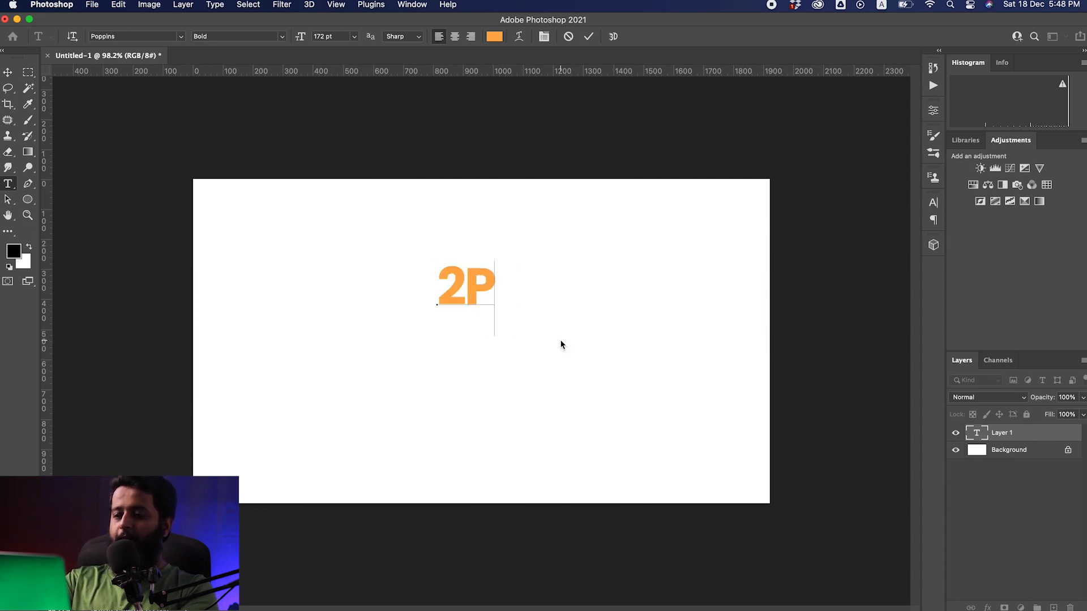
type("X")
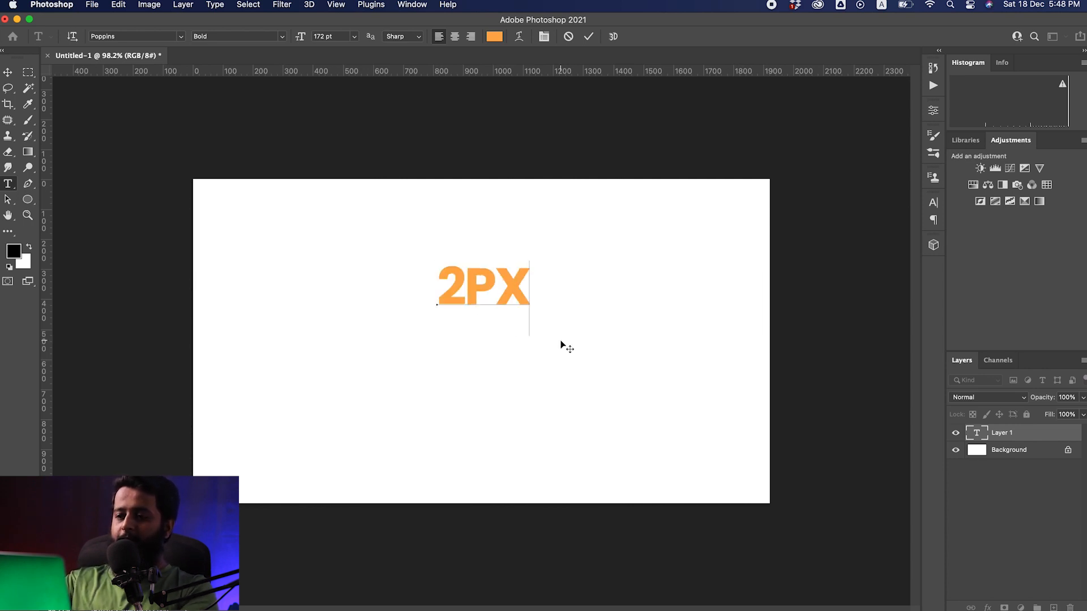
left_click(7, 73)
left_click_drag(470, 305, 468, 335)
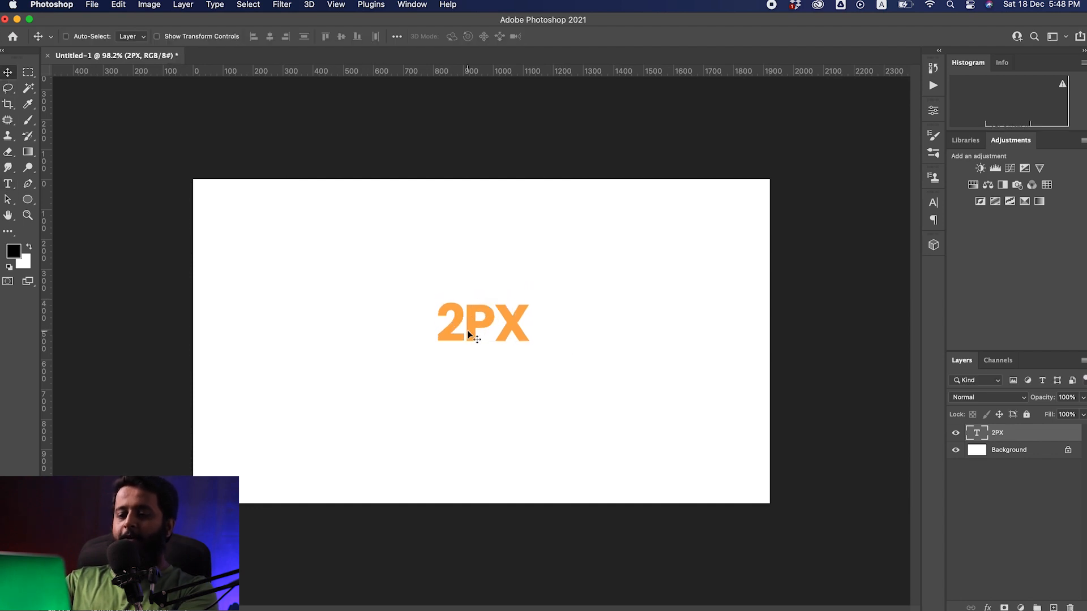
- Scale the 2PX text up to roughly twice its size and reposition it around the canvas centre
key("cmd+t")
left_click_drag(529, 372, 597, 436)
left_click_drag(565, 324, 571, 355)
left_click_drag(612, 272, 609, 266)
key("Return")
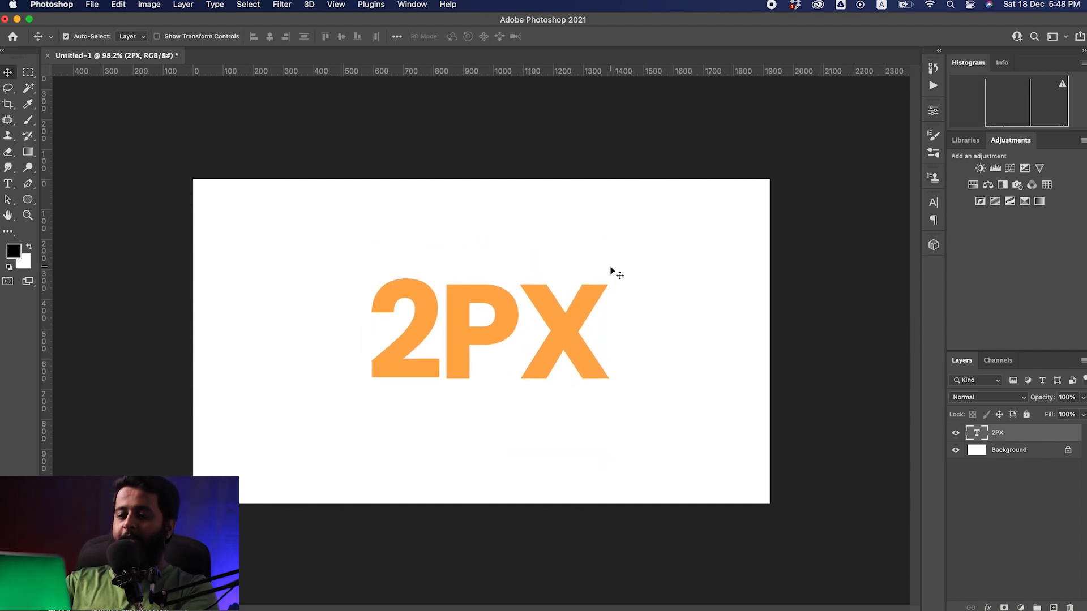
- Convert the 2PX text layer to a smart object and shift the lettering slightly down and to the right
right_click(1035, 437)
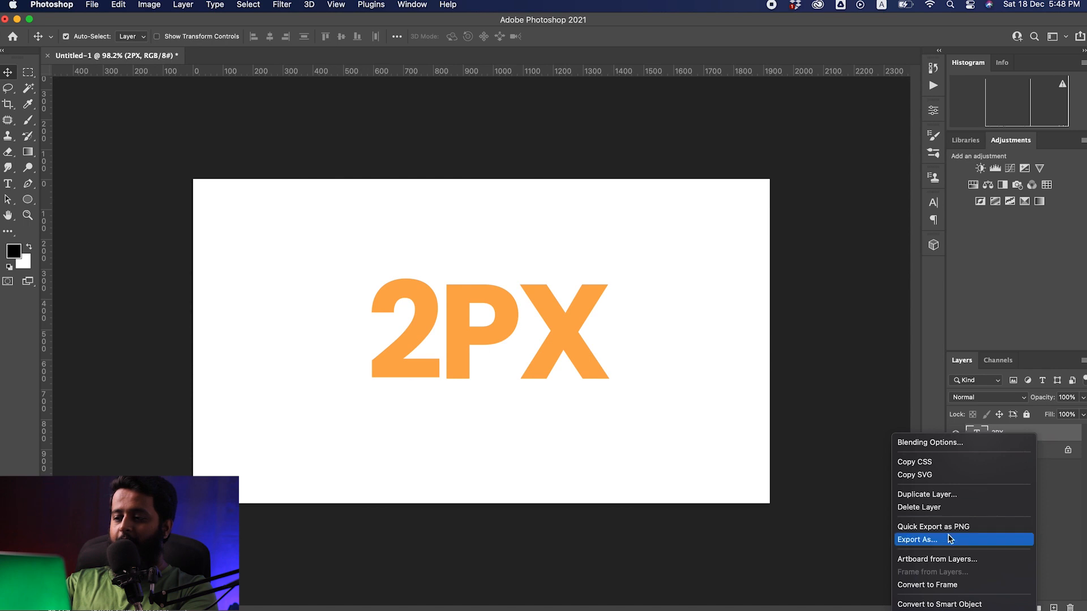
left_click(951, 516)
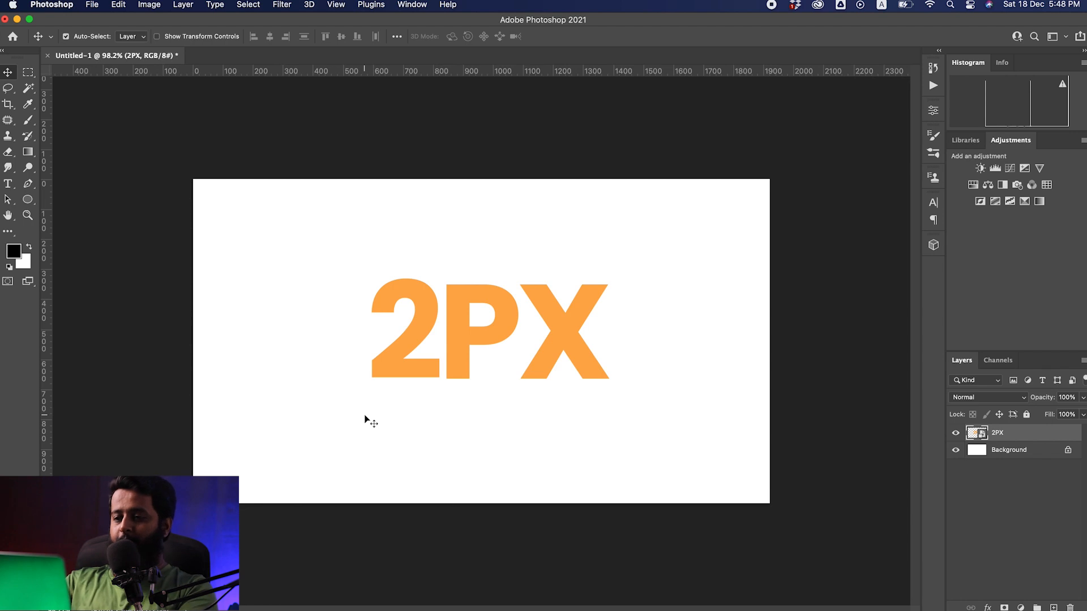
scroll(482, 342, "up", 3)
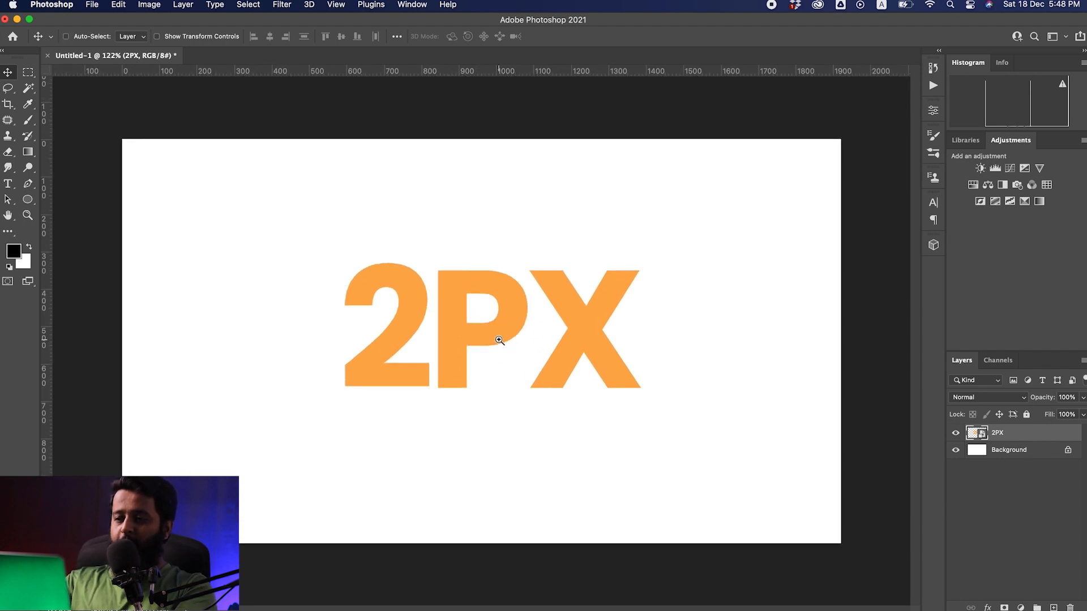
left_click_drag(460, 332, 466, 337)
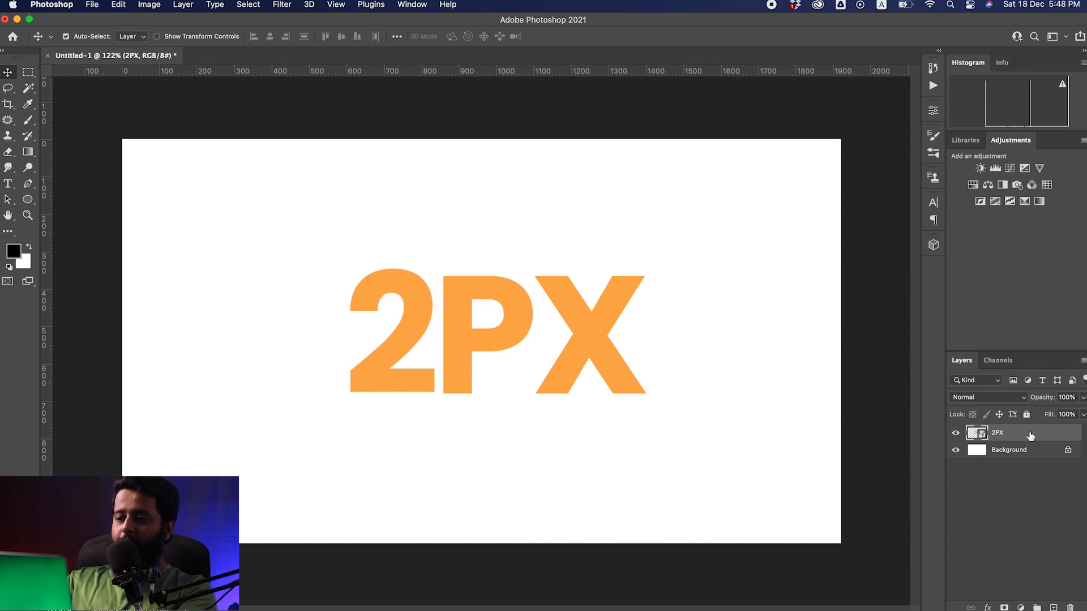
- Add a 9 px purple outside stroke to the 2PX layer and centre the lettering on the canvas
left_click(985, 605)
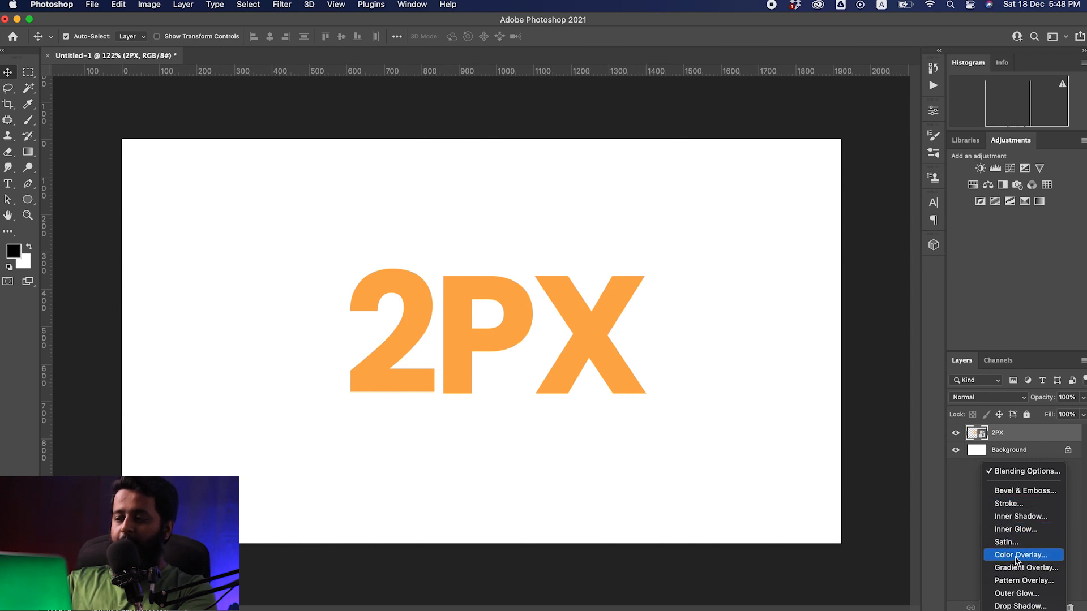
left_click(1020, 509)
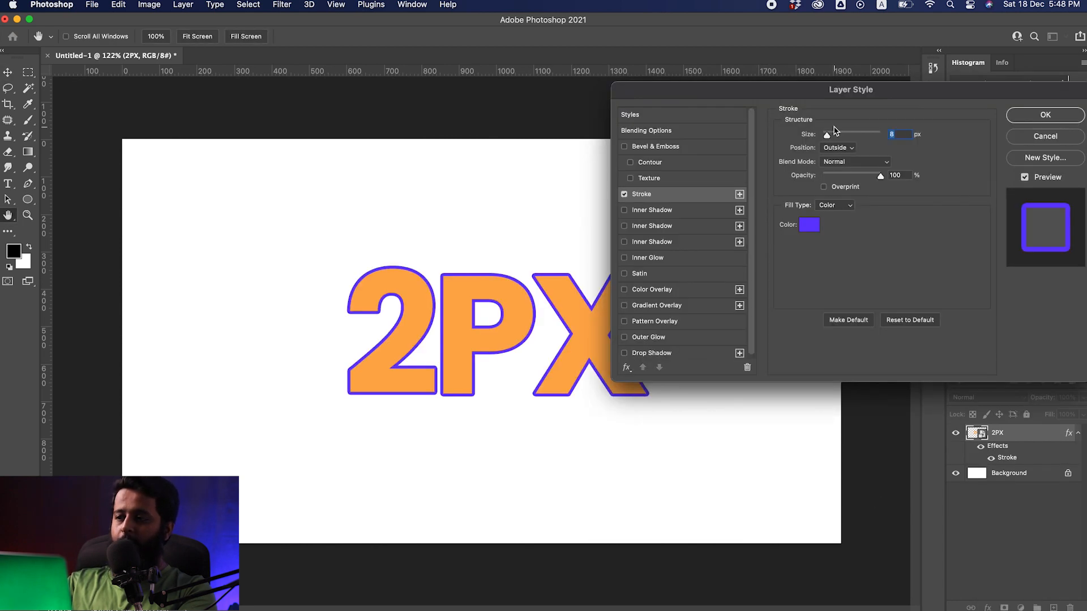
left_click_drag(787, 89, 721, 91)
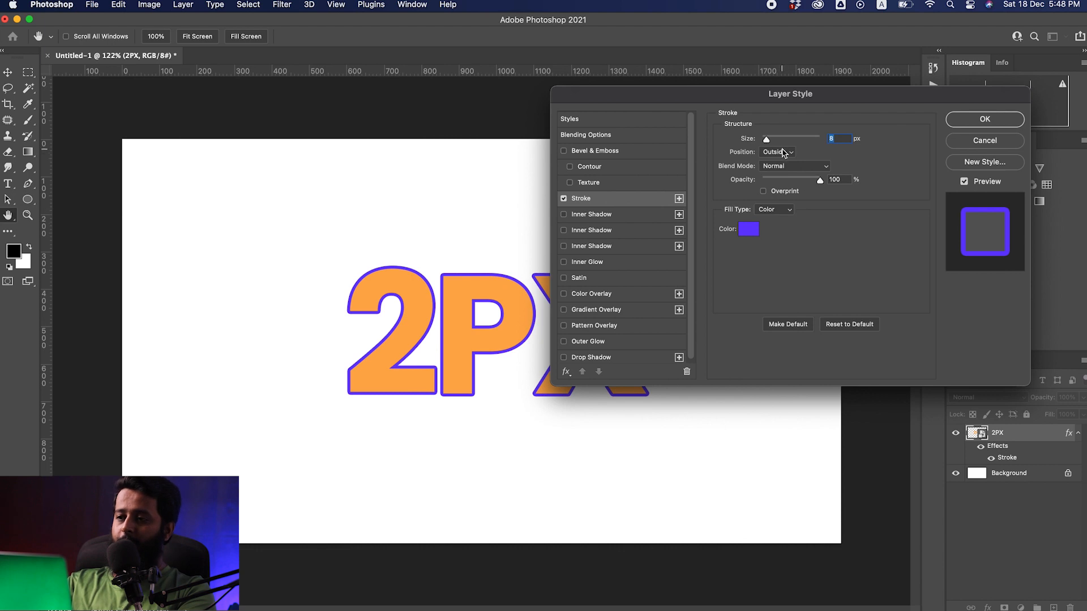
left_click_drag(769, 141, 767, 139)
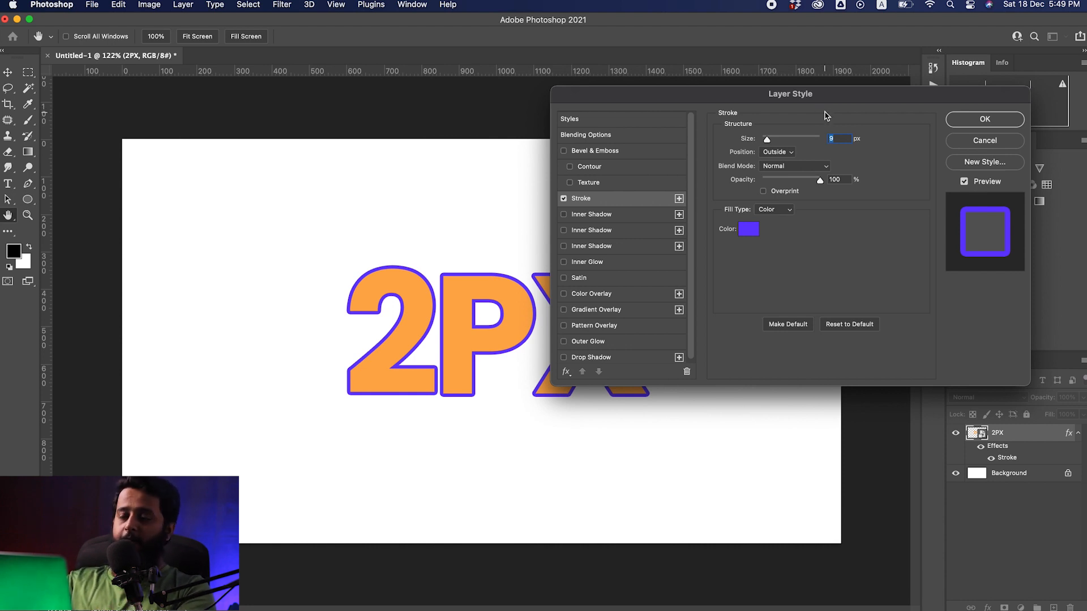
left_click(984, 119)
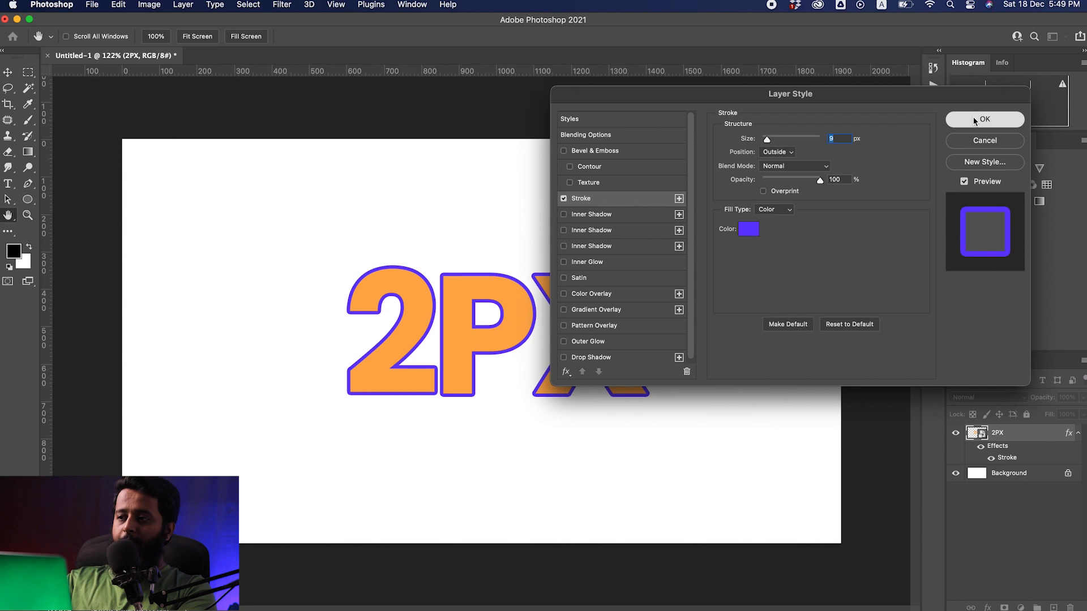
scroll(479, 342, "up", 2)
left_click_drag(479, 342, 463, 354)
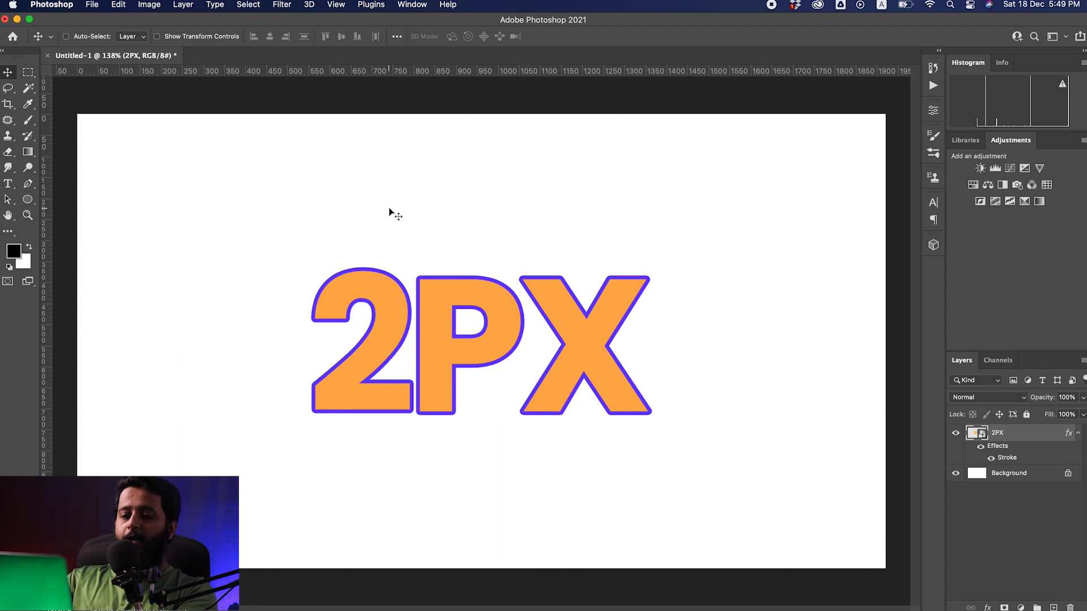
- Warp the 2PX lettering with the Arc style and reduce its bend to a gentler curve
key("super+t")
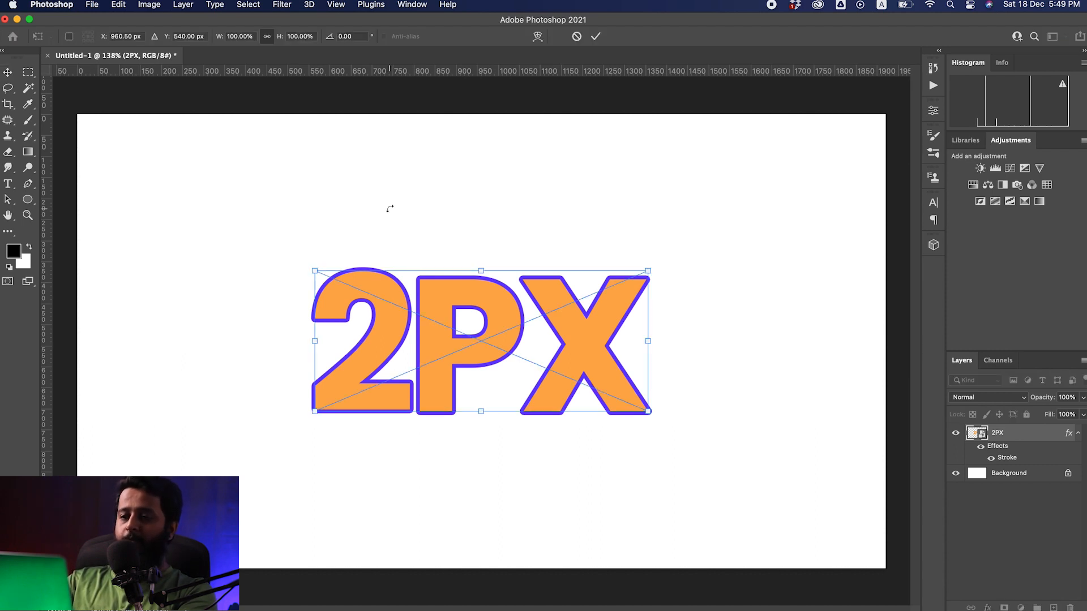
left_click(537, 37)
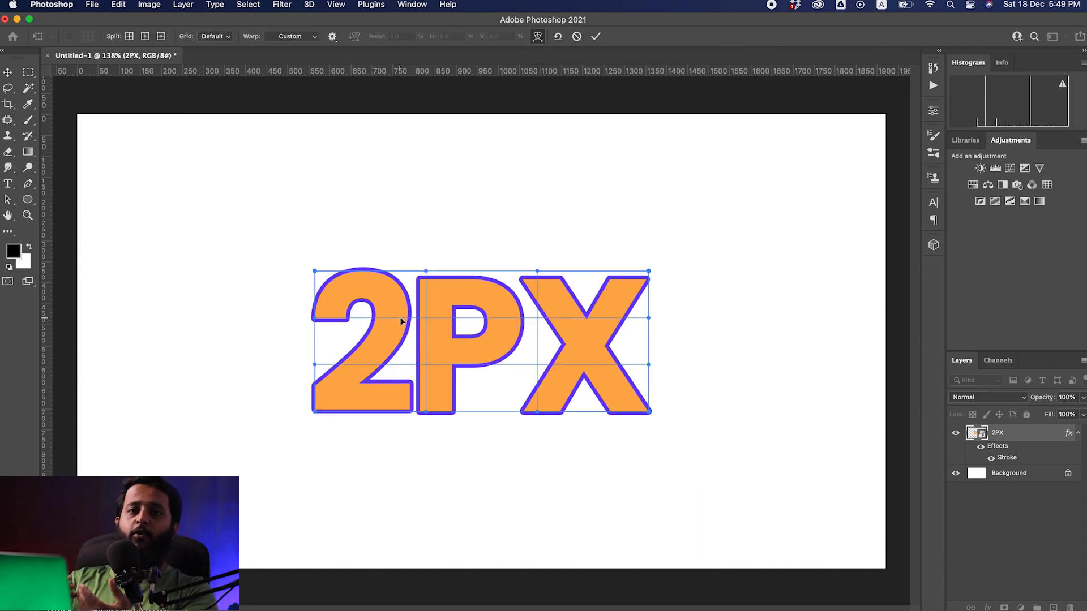
left_click(297, 42)
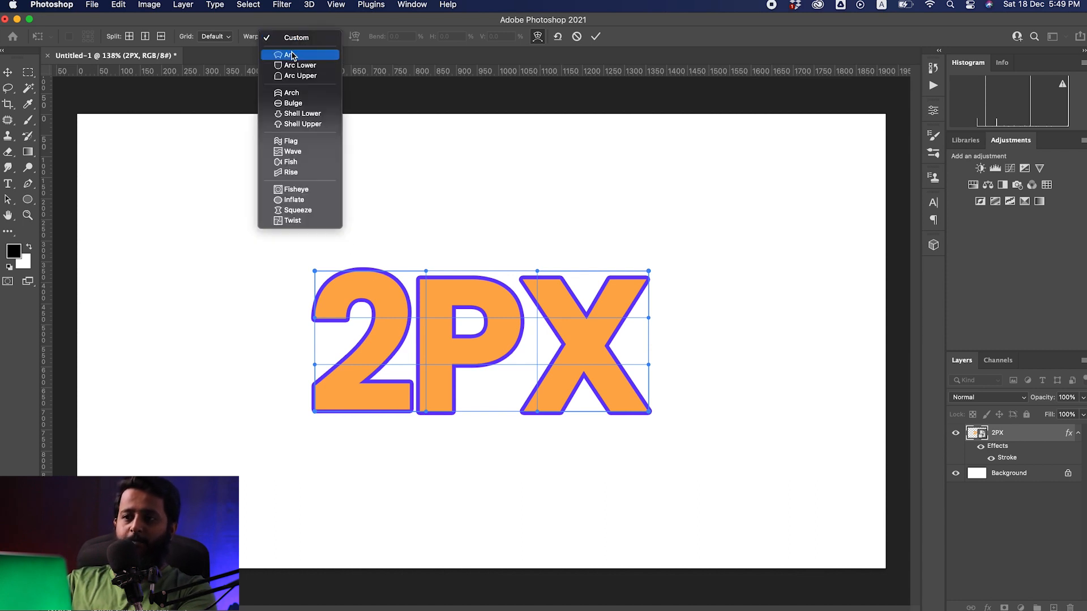
left_click(290, 63)
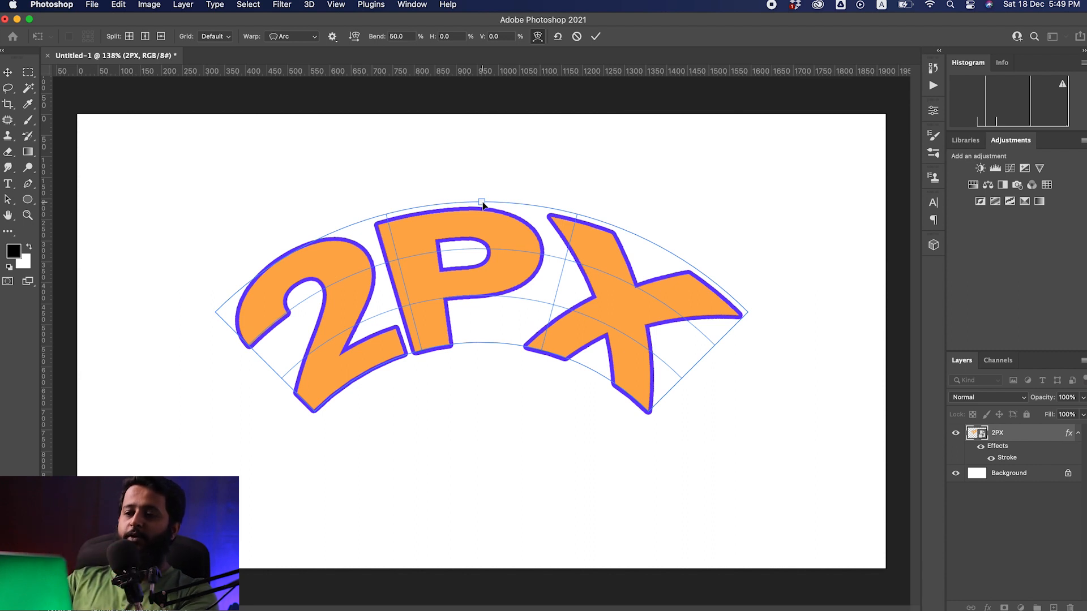
left_click_drag(482, 203, 486, 234)
key("Return")
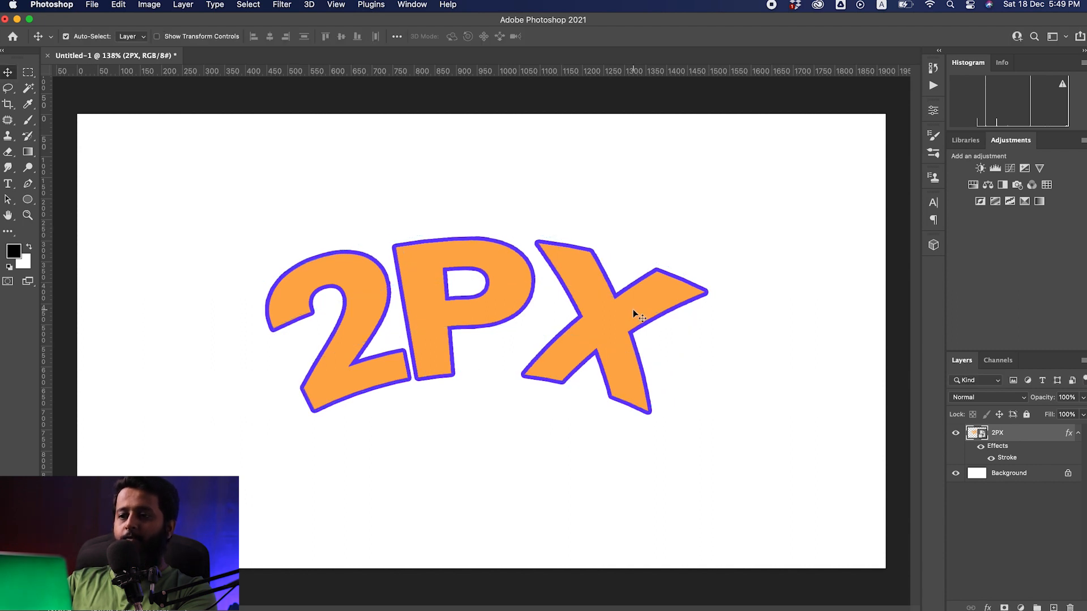
- Move the arched lettering slightly lower so it sits near the centre of the canvas
left_click_drag(498, 304, 450, 338)
scroll(447, 335, "down", 3)
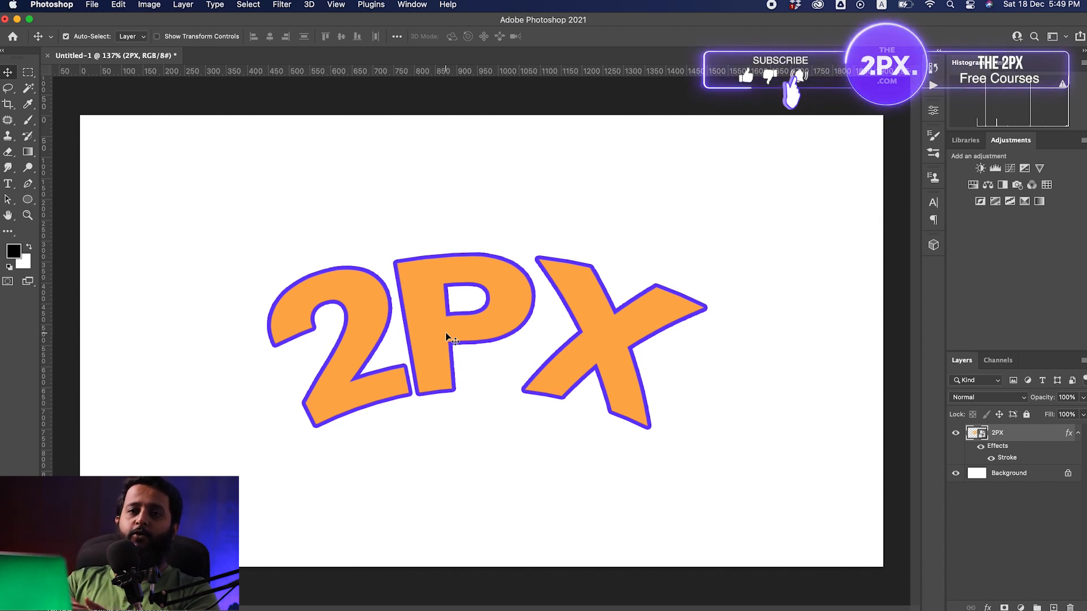
scroll(420, 364, "up", 1)
left_click_drag(435, 365, 429, 373)
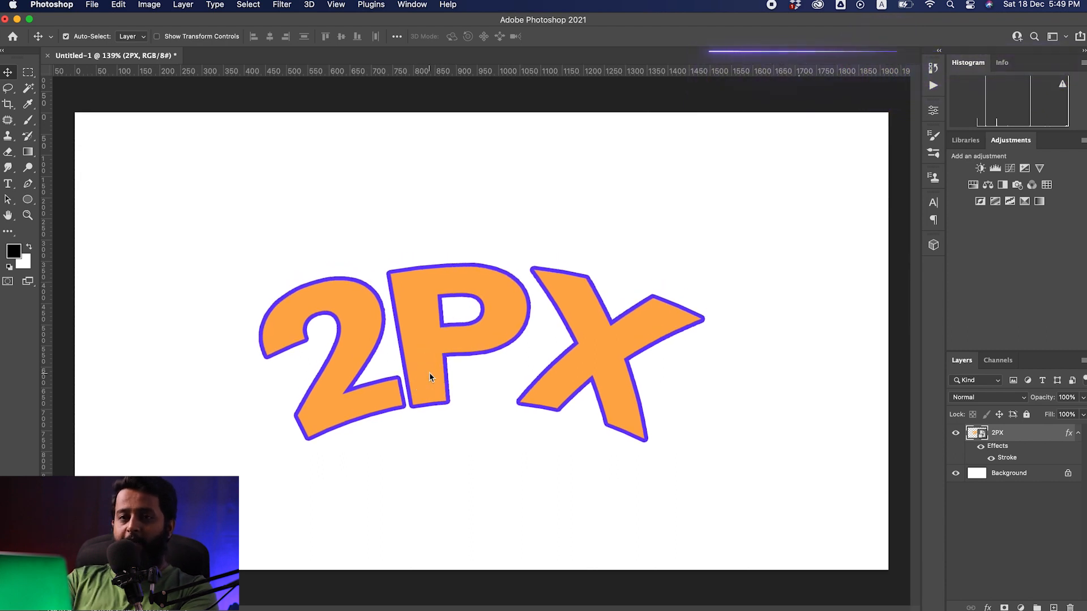
- Build an extruded depth by duplicating the 2PX layer up to copy 26, nudging each copy slightly up and to the right
key("super+j")
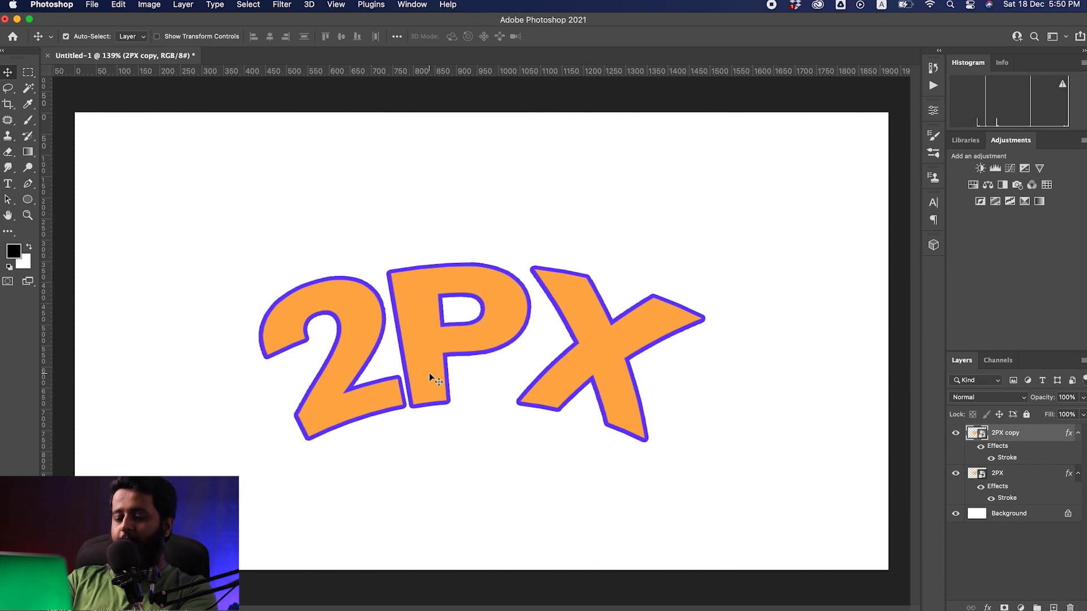
key("super+j")
key("super+j")
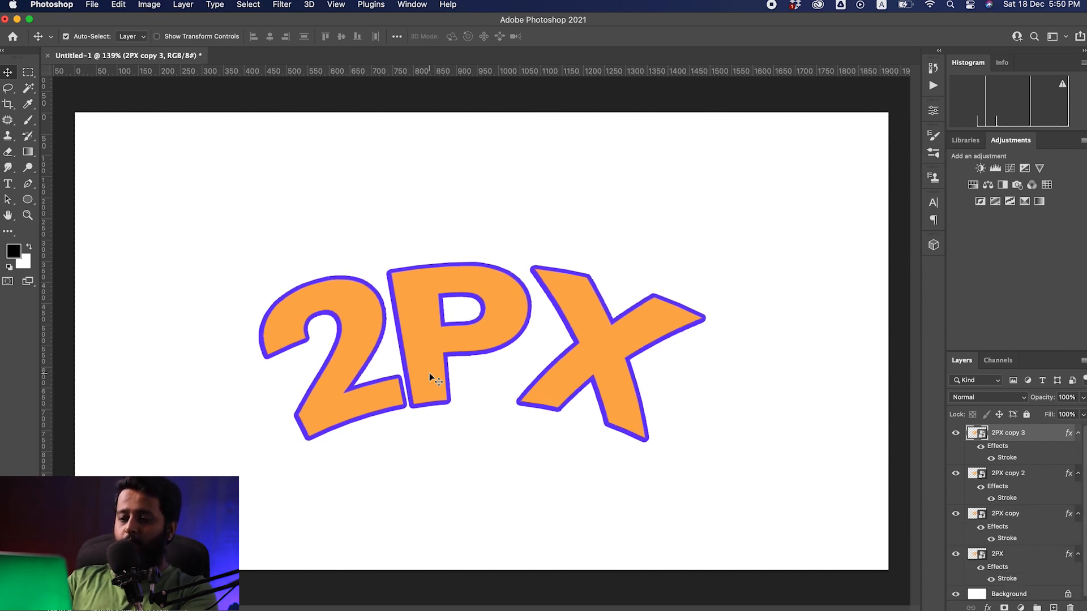
key("super+j")
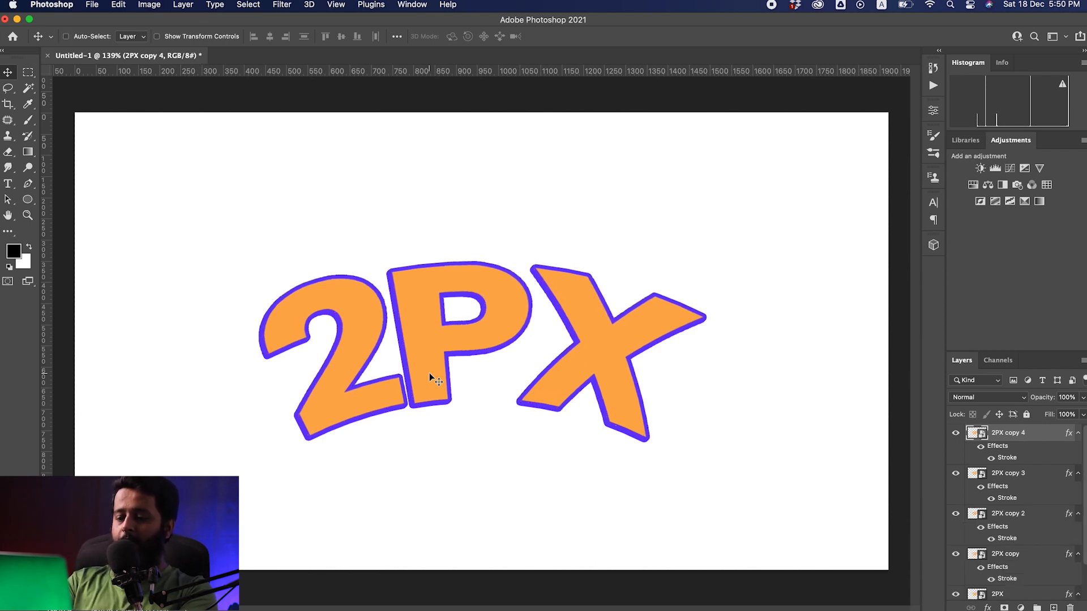
key("super+j")
key("super+j")
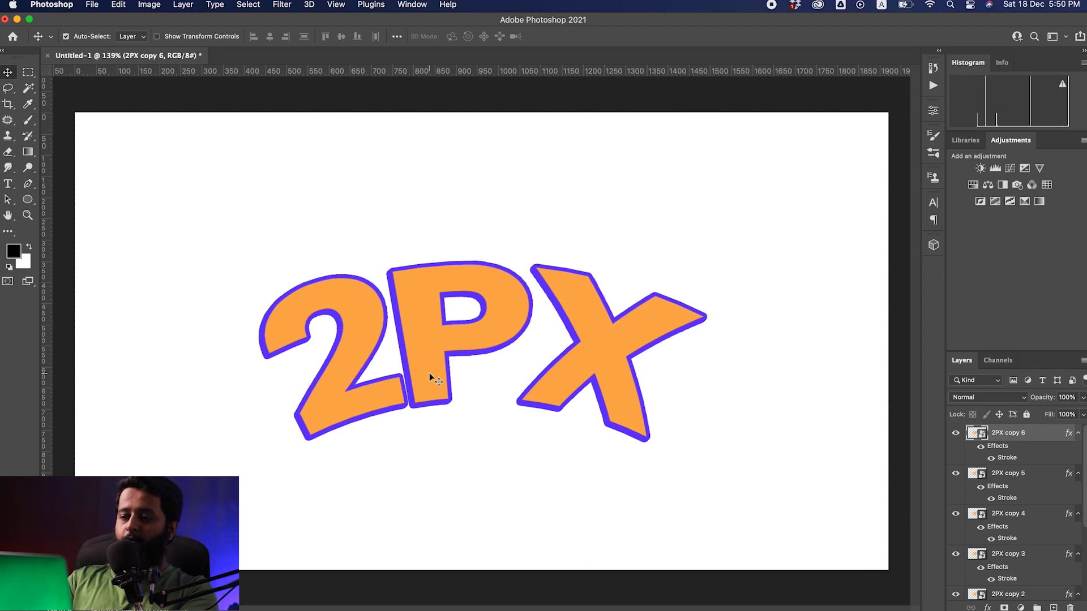
key("super+j")
key("super+j")
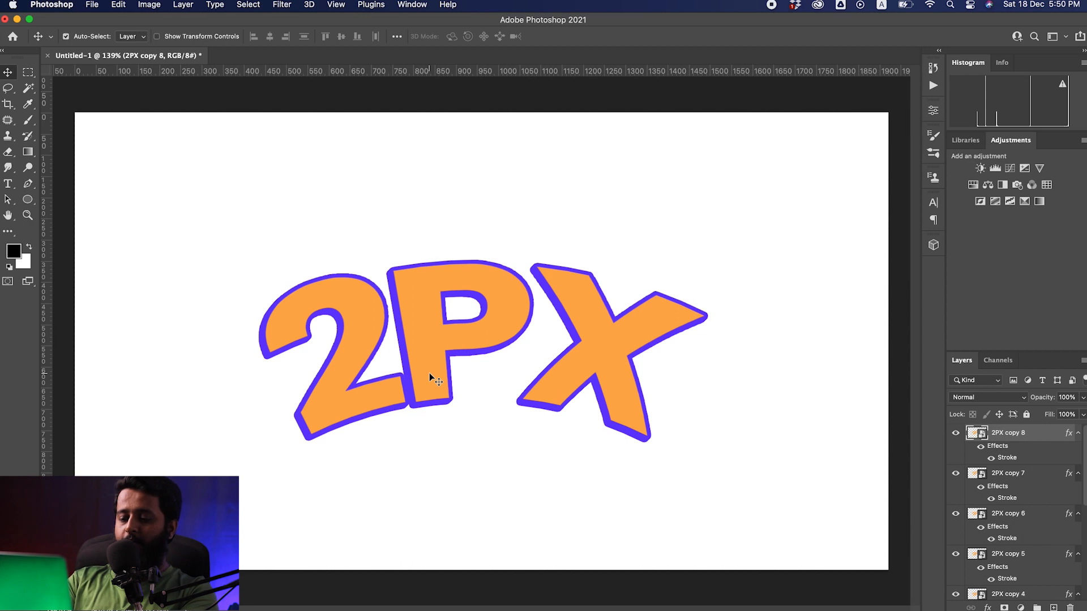
key("super+j")
key("Up")
key("Right")
key("super+j")
key("Up")
key("super+j")
key("Up")
key("Right")
key("super+j")
key("Up")
key("super+j")
key("Up")
key("Right")
key("super+j")
key("Up")
key("Right")
key("super+j")
key("Up")
key("Right")
key("super+j")
key("Up")
key("Right")
key("super+j")
key("Up")
key("Right")
key("super+j")
key("Up")
key("Right")
key("super+j")
key("Up")
key("Right")
key("super+j")
key("Up")
key("Right")
key("super+j")
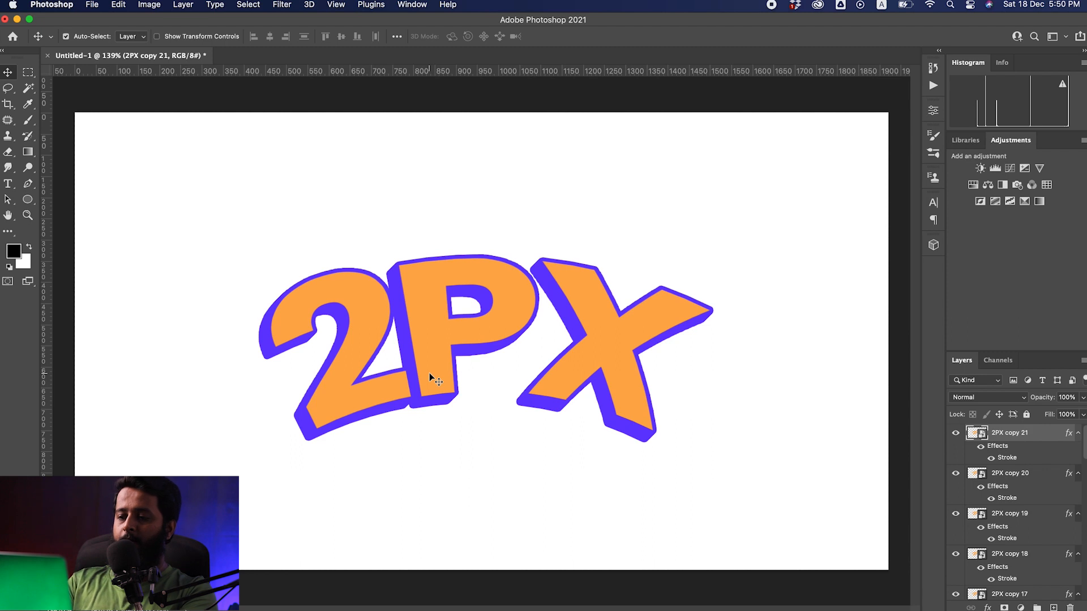
key("Up")
key("Right")
key("super+j")
key("Up")
key("Right")
key("super+j")
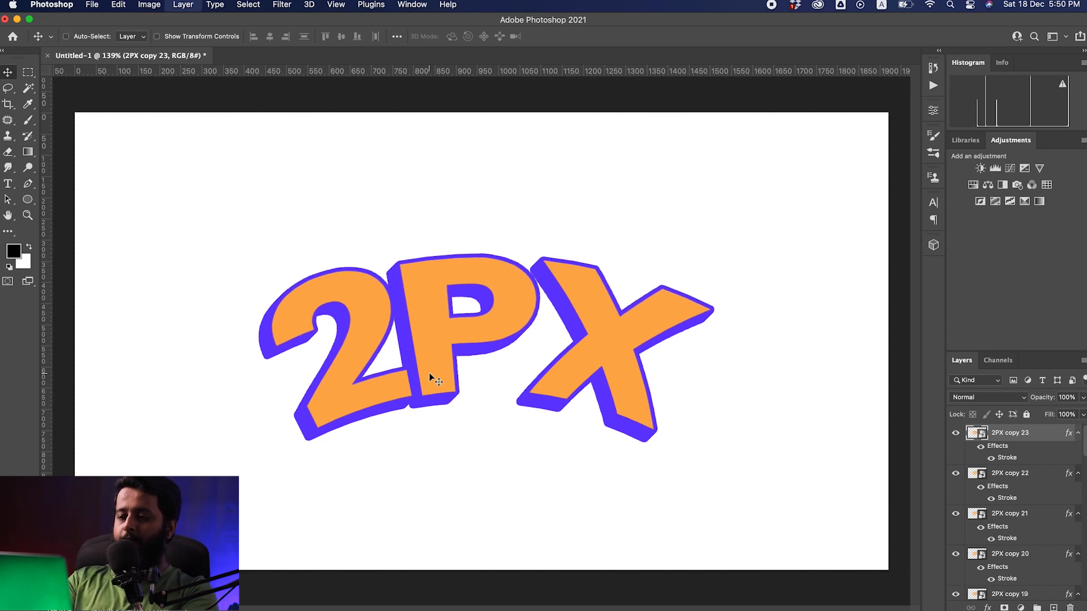
key("Up")
key("Right")
key("super+j")
key("Up")
key("Right")
key("super+j")
key("Up")
key("Right")
key("super+j")
key("Up")
key("Right")
- Group all layers from 2PX copy 25 down to the original 2PX, leaving the topmost copy outside the group
mouse_move(499, 354)
left_mouse_down()
mouse_move(475, 357)
mouse_move(517, 345)
left_mouse_up()
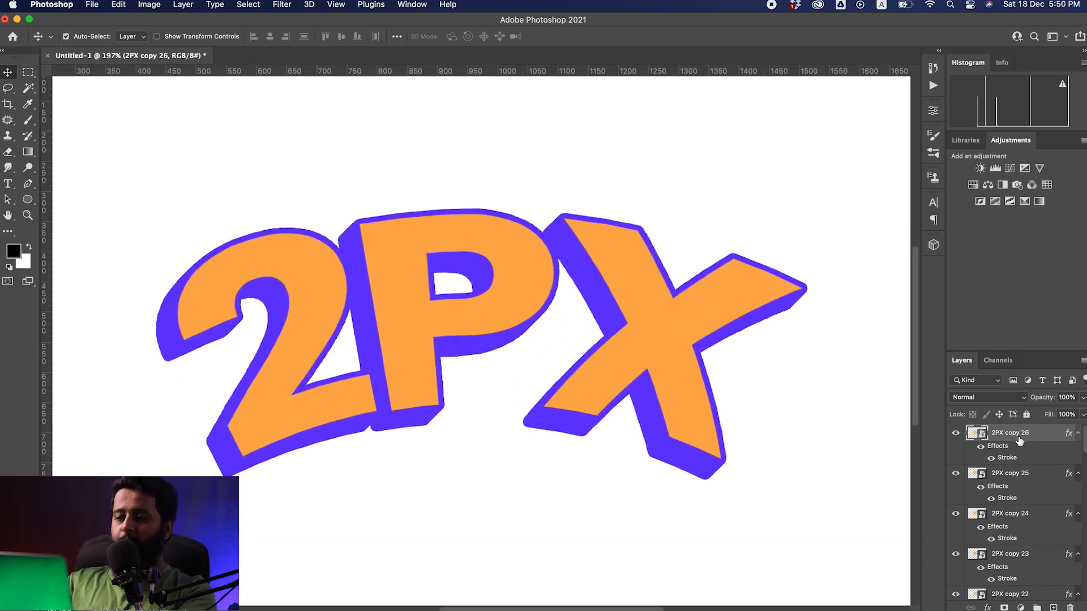
left_click(1019, 477)
scroll(1013, 543, "down", 5)
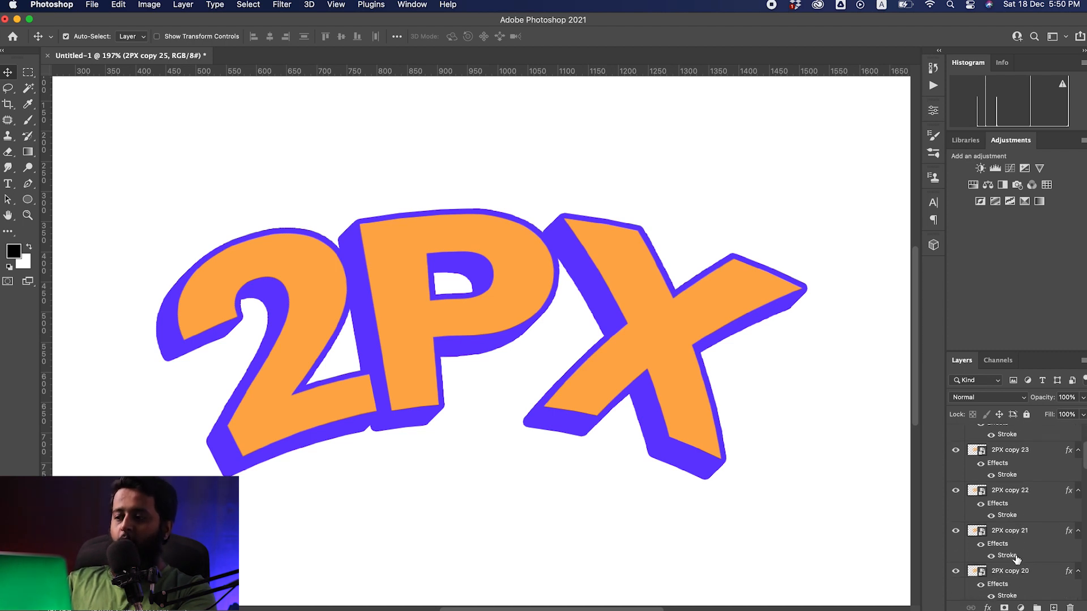
scroll(1017, 560, "down", 10)
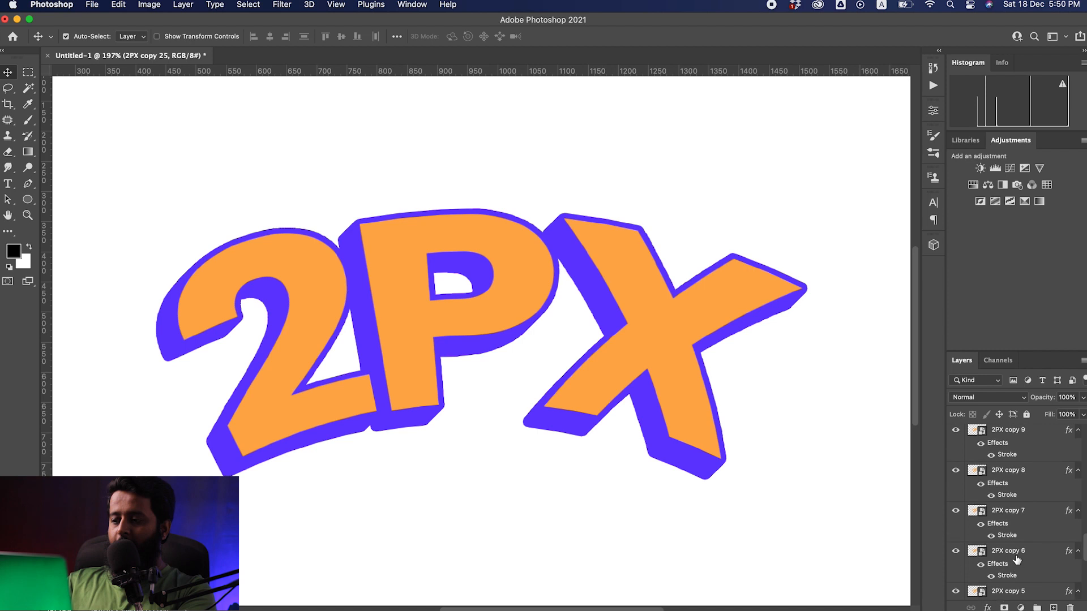
scroll(1017, 560, "down", 3)
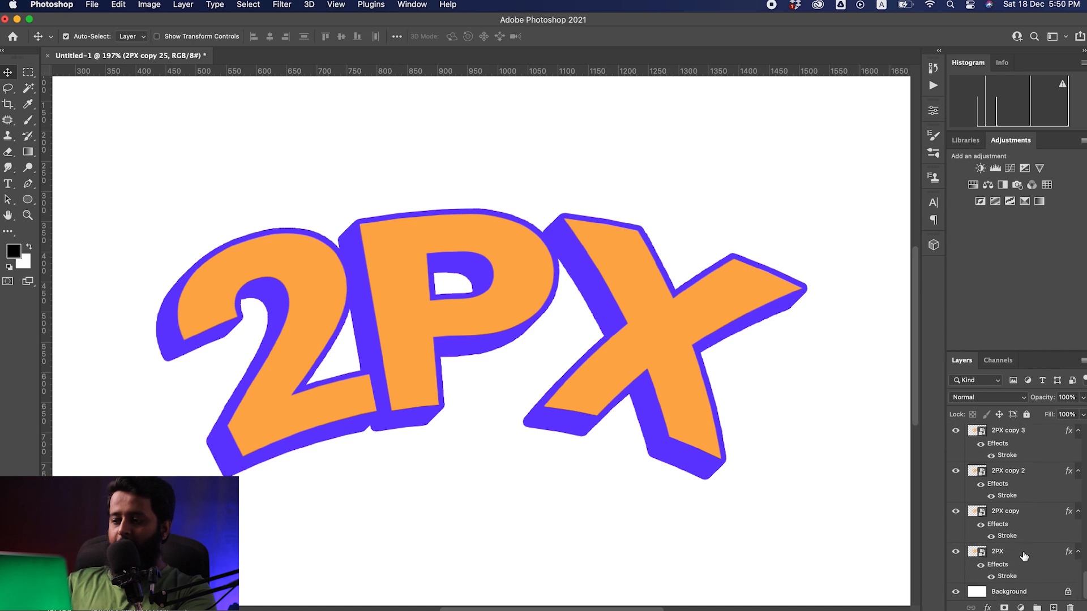
left_click(1024, 556, "shift")
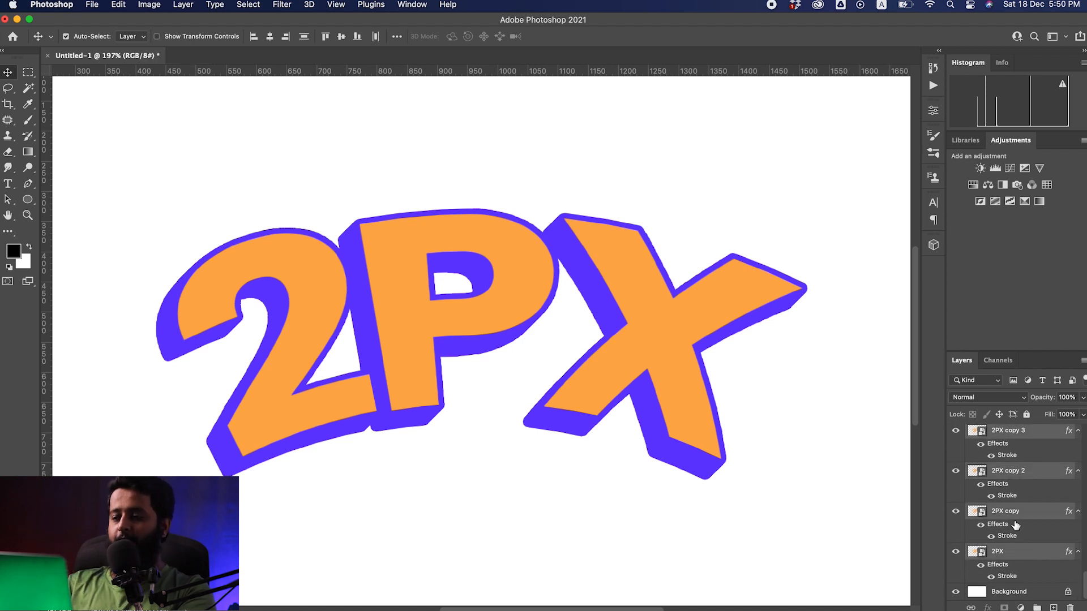
left_click(1036, 607)
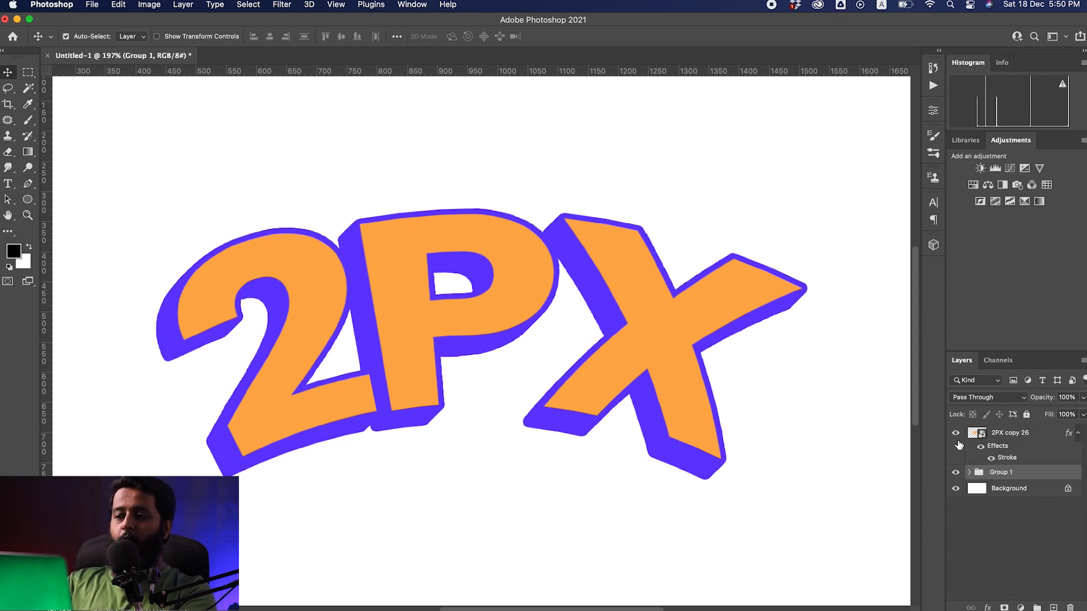
- Clear the layer style from the 2PX copy 26 layer
left_click(1042, 437)
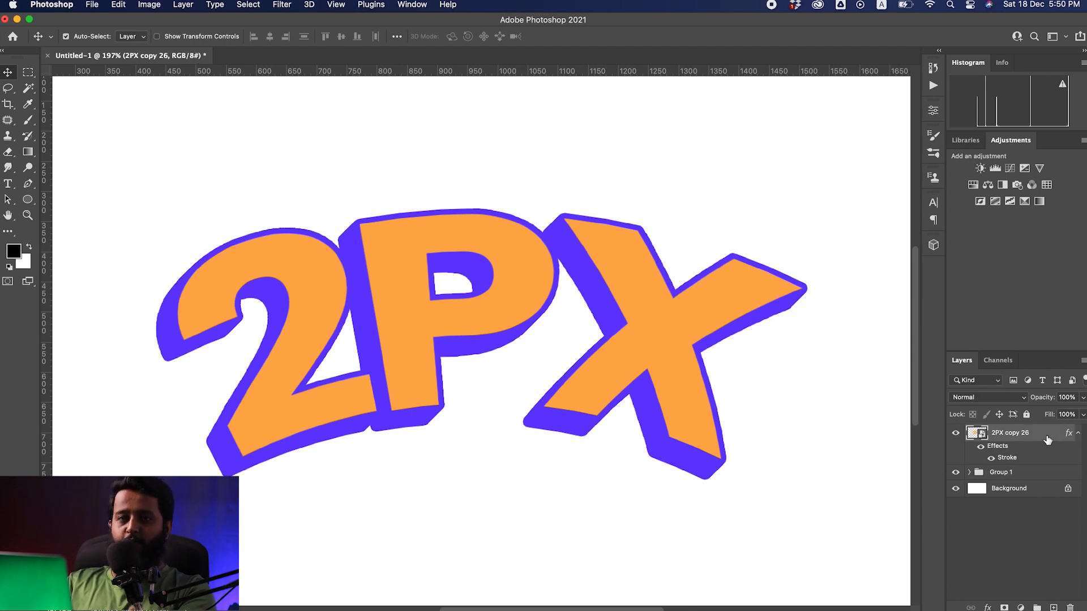
right_click(1049, 437)
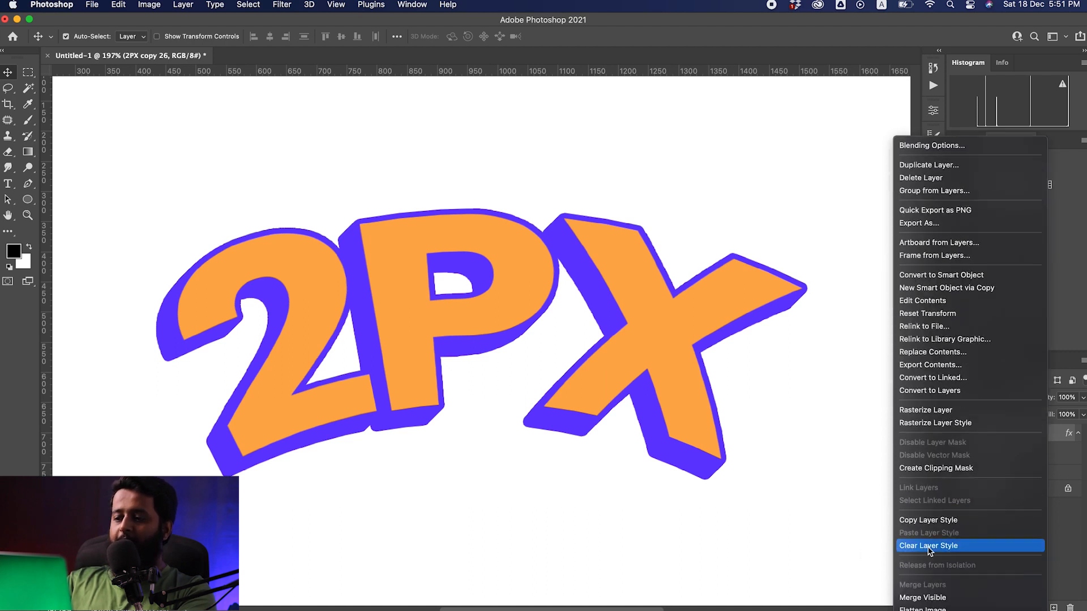
left_click(935, 547)
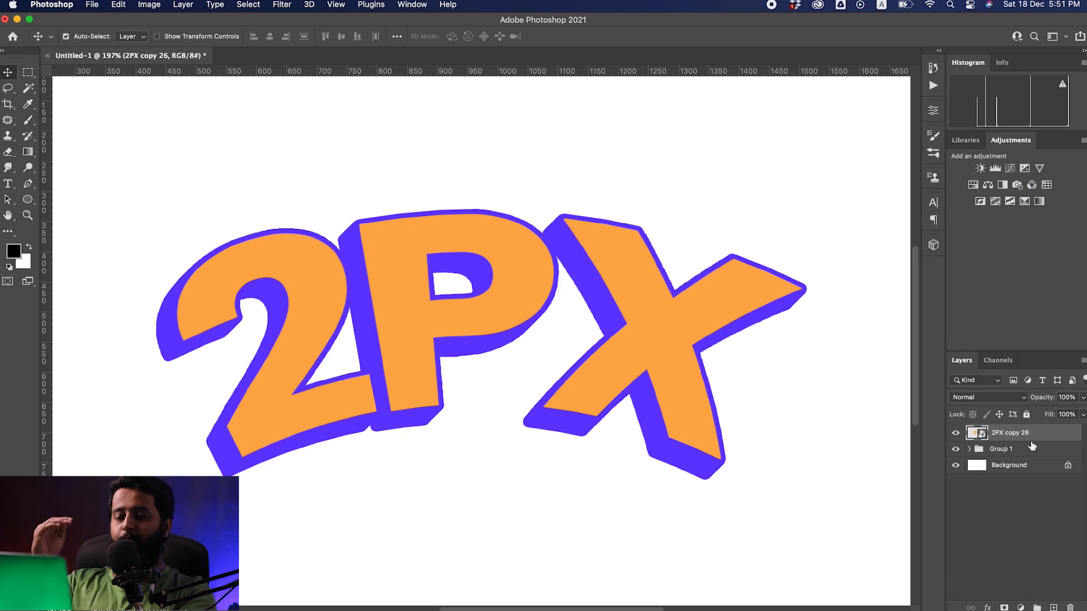
- Hide and show 2PX copy 26 and Group 1 to compare the plain lettering with the extruded stack
left_click(956, 433)
left_click(956, 448)
left_click(955, 448)
left_click(955, 449)
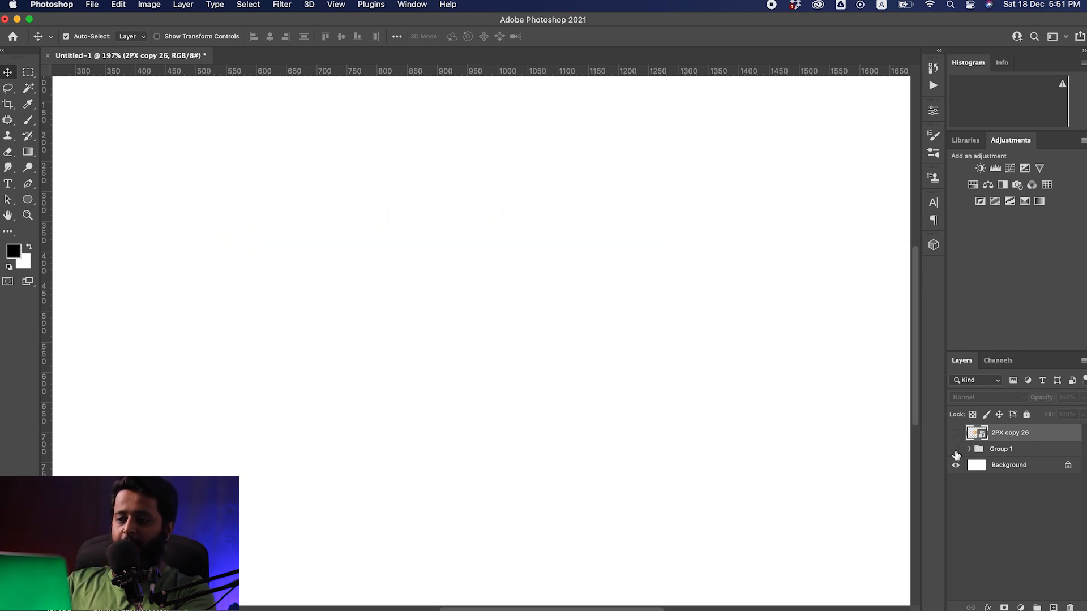
left_click(956, 433)
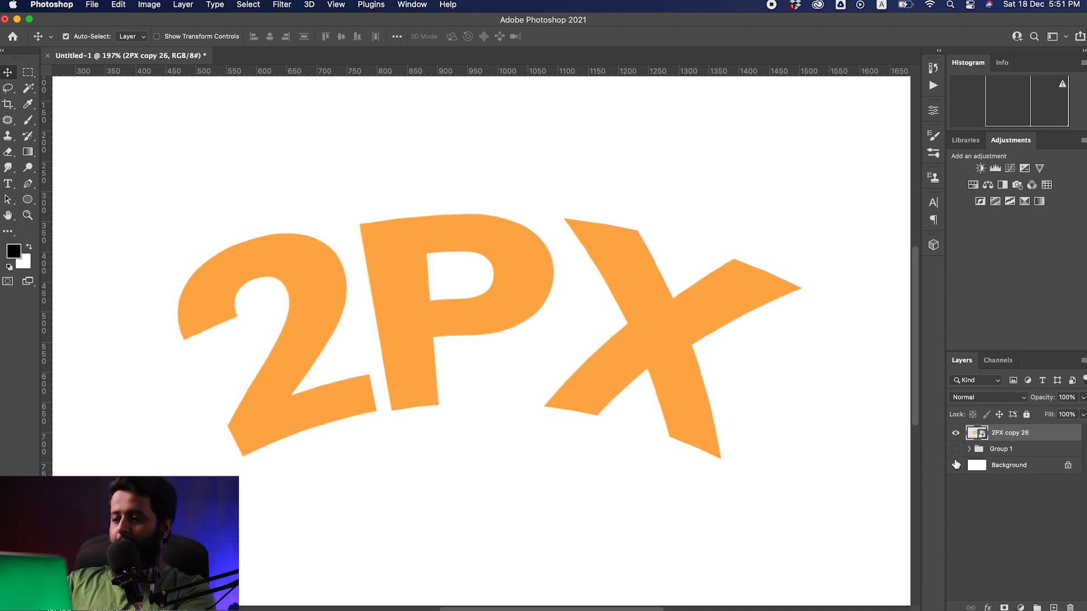
left_click(956, 450)
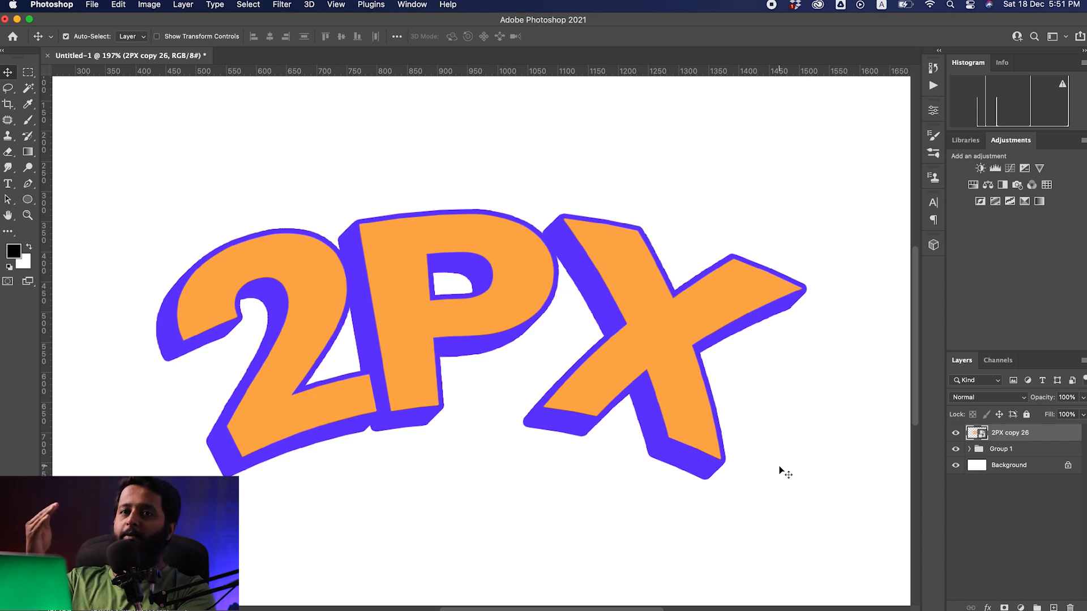
- Add a Color Overlay to 2PX copy 26 in a deeper orange at 100% opacity
double_click(1059, 436)
left_click(588, 296)
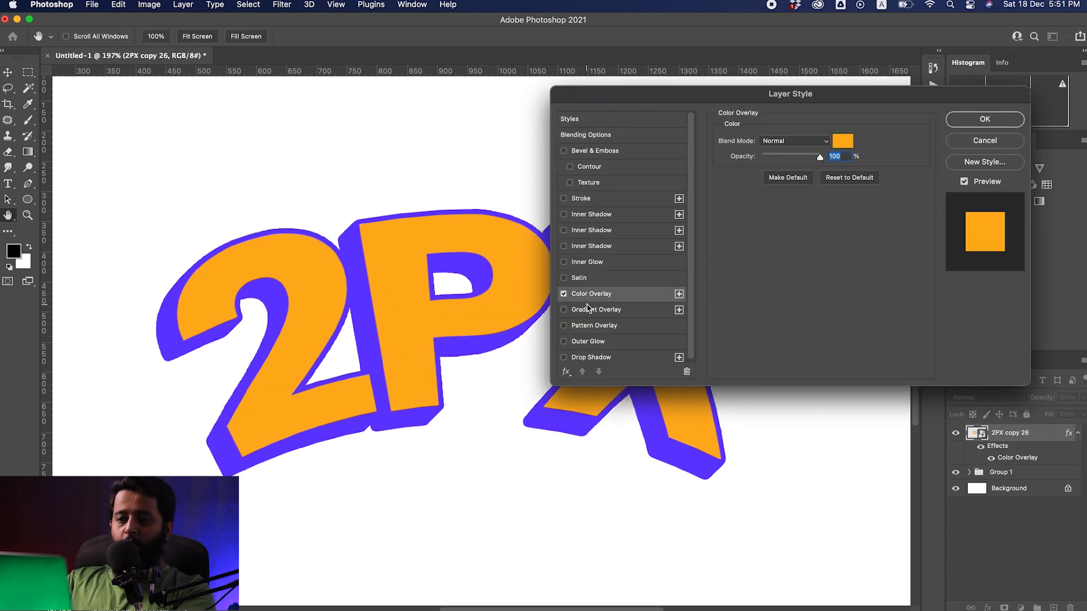
left_click(842, 142)
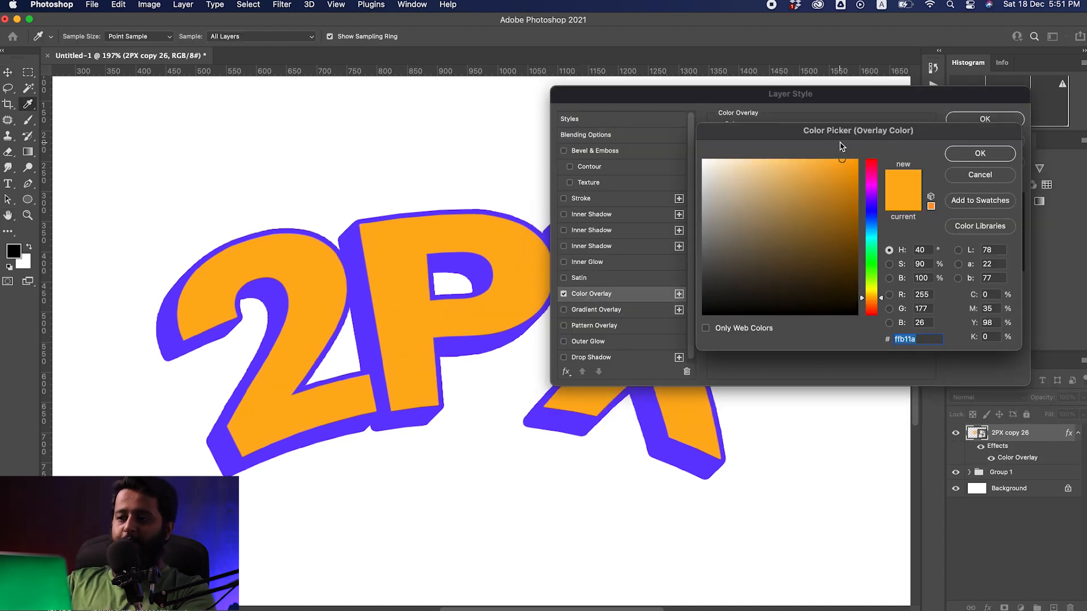
left_click_drag(864, 304, 872, 303)
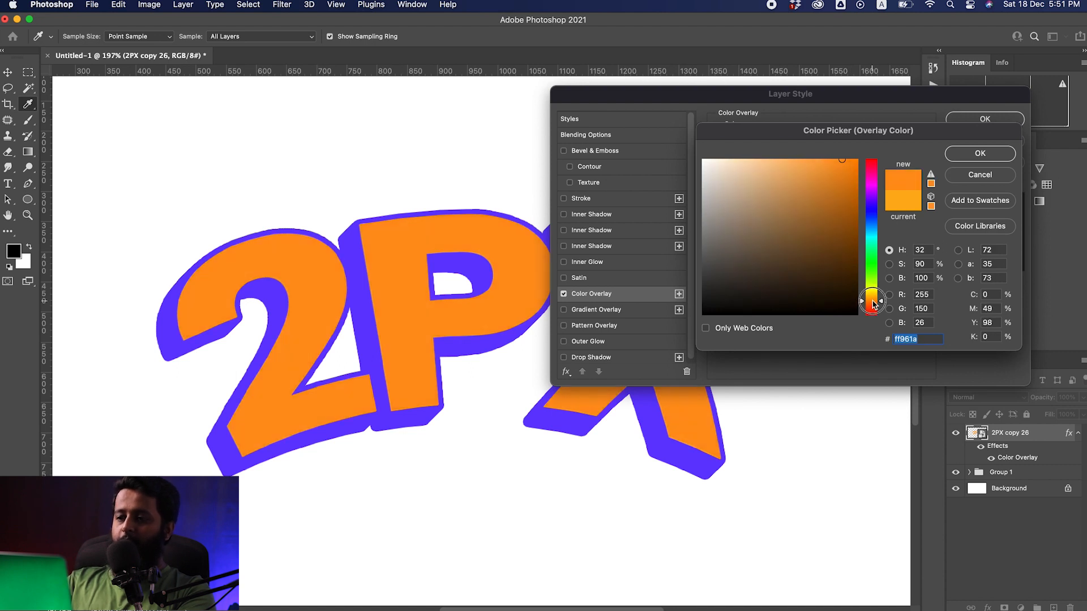
left_click(980, 153)
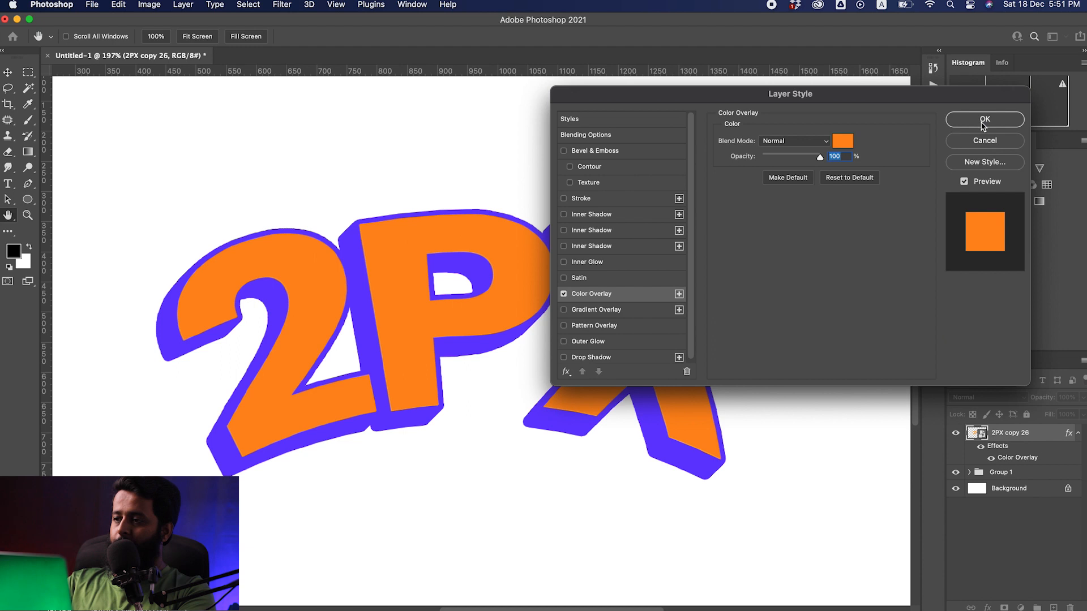
left_click(985, 119)
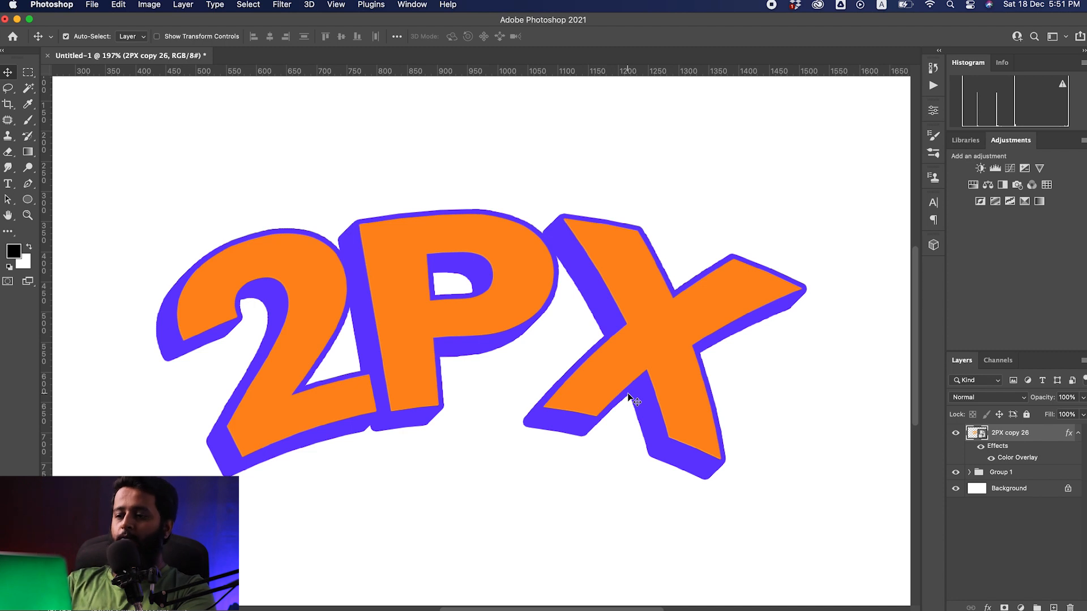
- Build a second orange extrusion by repeatedly duplicating 2PX copy 26 up to copy 41, nudging the copies slightly up and to the right
key("super+j")
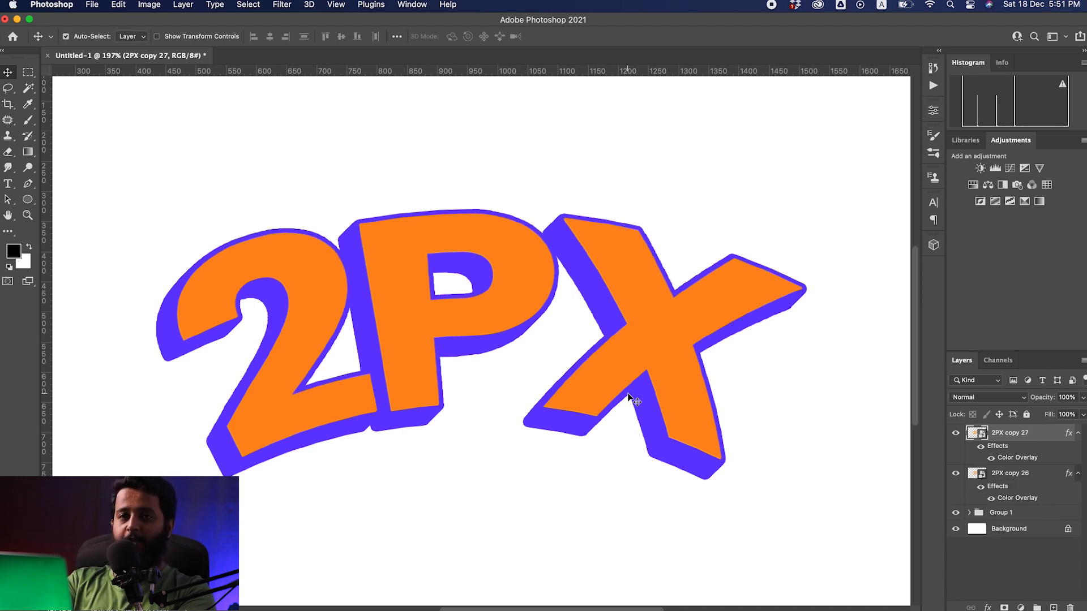
key("super+j")
key("Up")
key("Right")
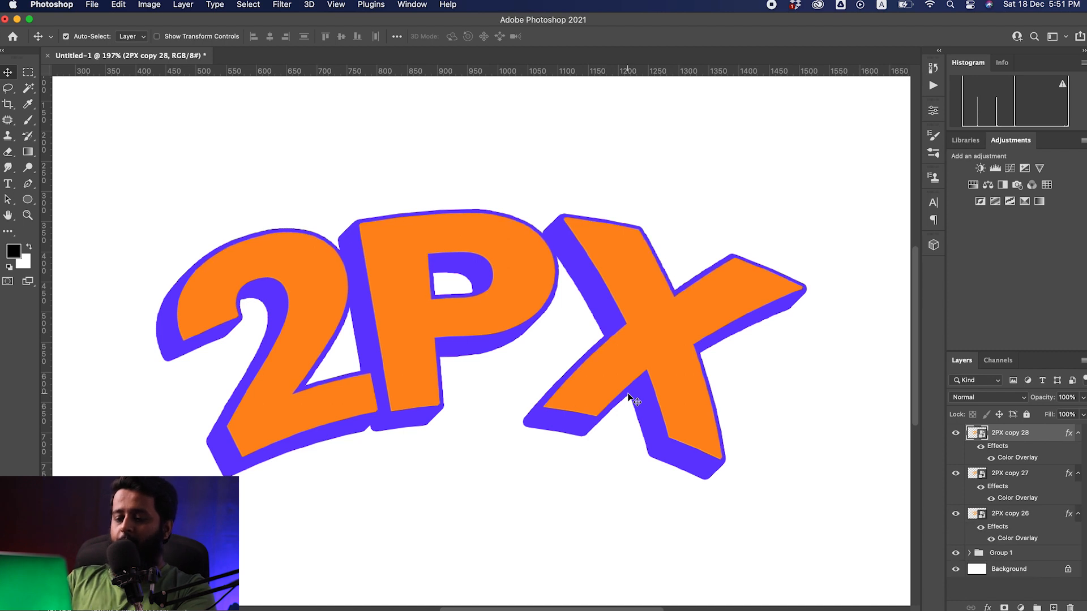
key("super+j")
key("Up")
key("Right")
key("super+j")
key("Up")
key("Right")
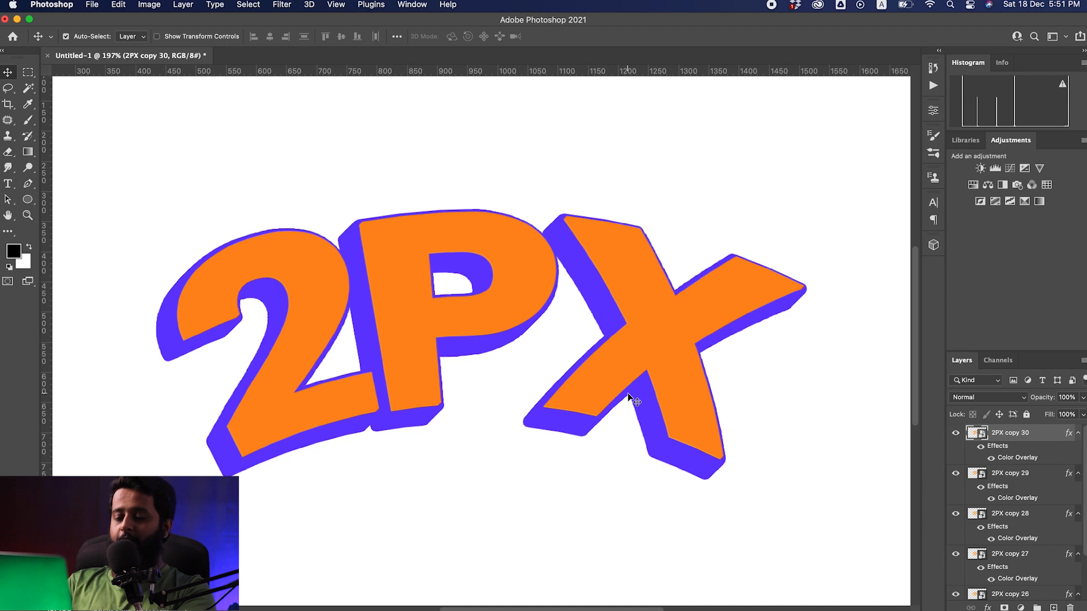
key("super+j")
key("Up")
key("Right")
key("super+j")
key("Up")
key("Right")
key("super+j")
key("Up")
key("Right")
key("super+j")
key("Up")
key("Right")
key("Up")
key("Right")
key("super+j")
key("Up")
key("Right")
key("Up")
key("Right")
key("super+j")
key("Up")
key("Right")
key("Up")
key("Right")
key("Up")
key("Right")
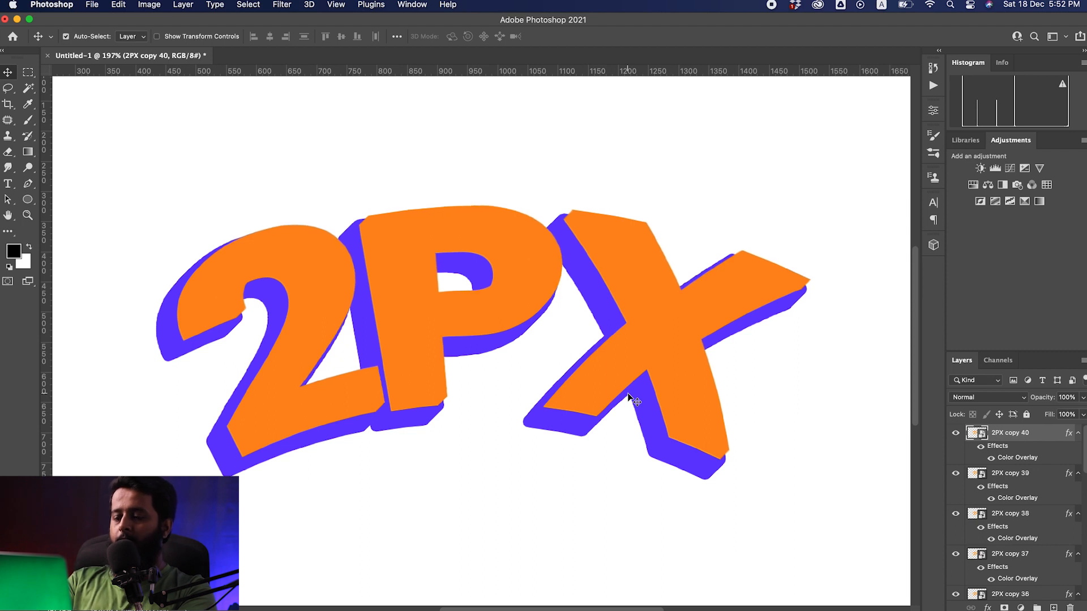
key("Up")
key("Right")
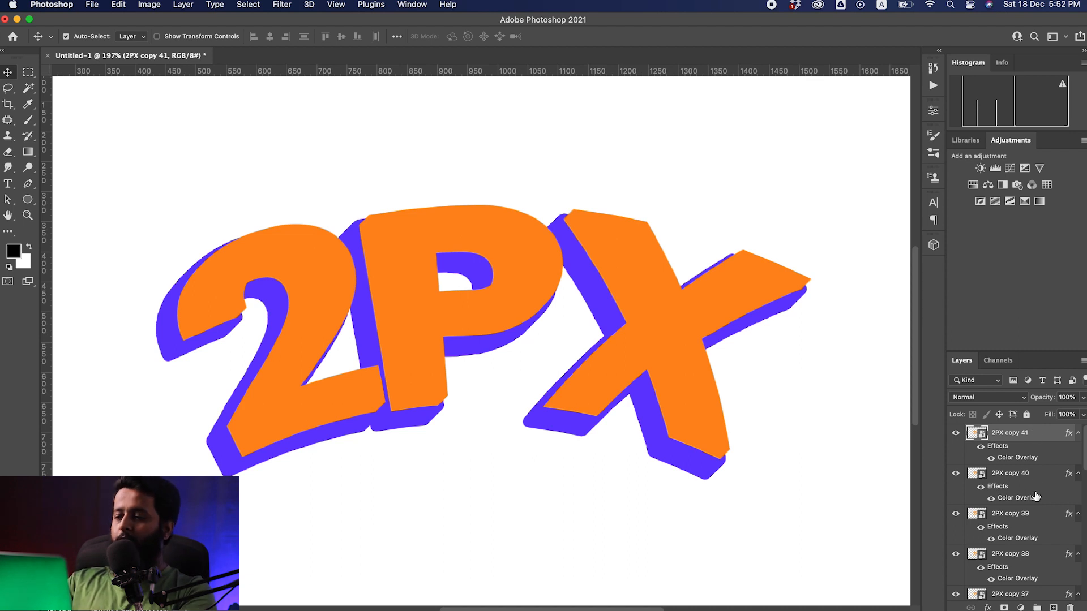
- Group the layers from 2PX copy 40 down to 2PX copy 26, leaving 2PX copy 41 outside the group
left_click(1035, 474)
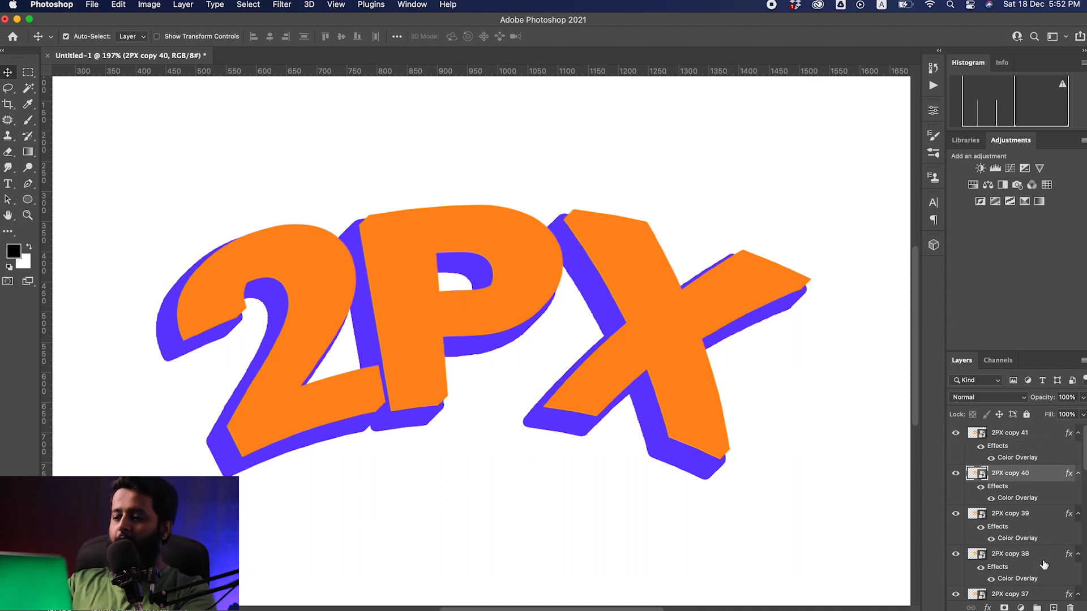
scroll(1044, 564, "down", 9)
scroll(1044, 565, "down", 4)
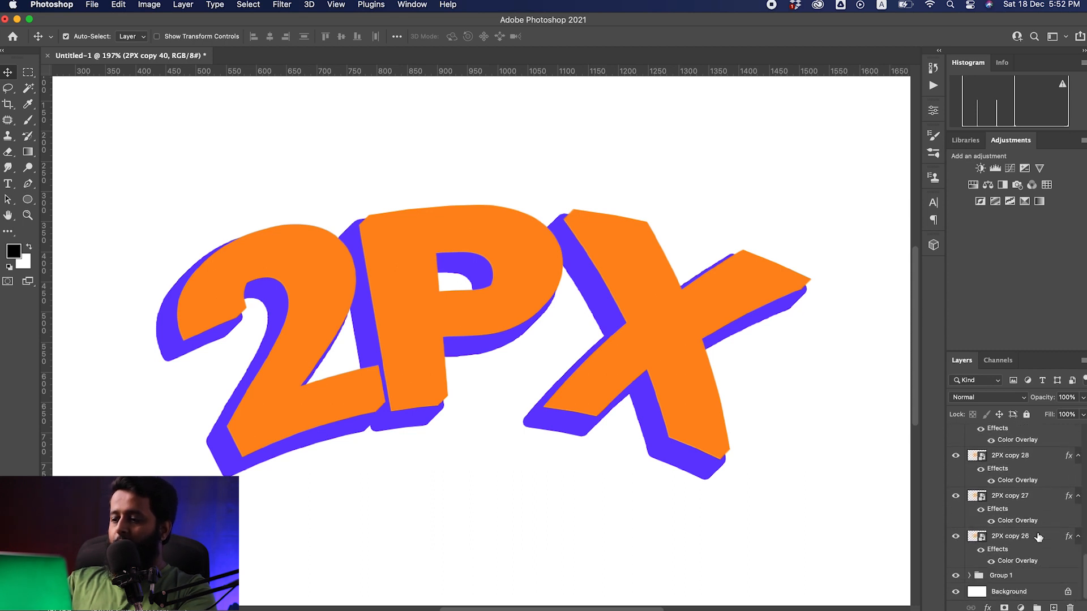
left_click(1038, 538, "shift")
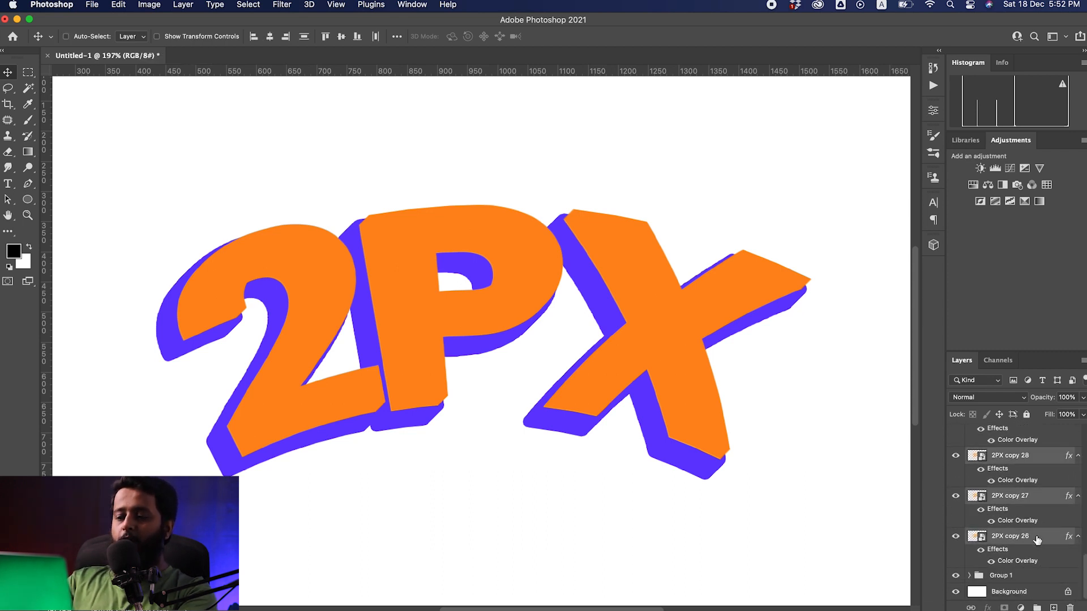
key("super+g")
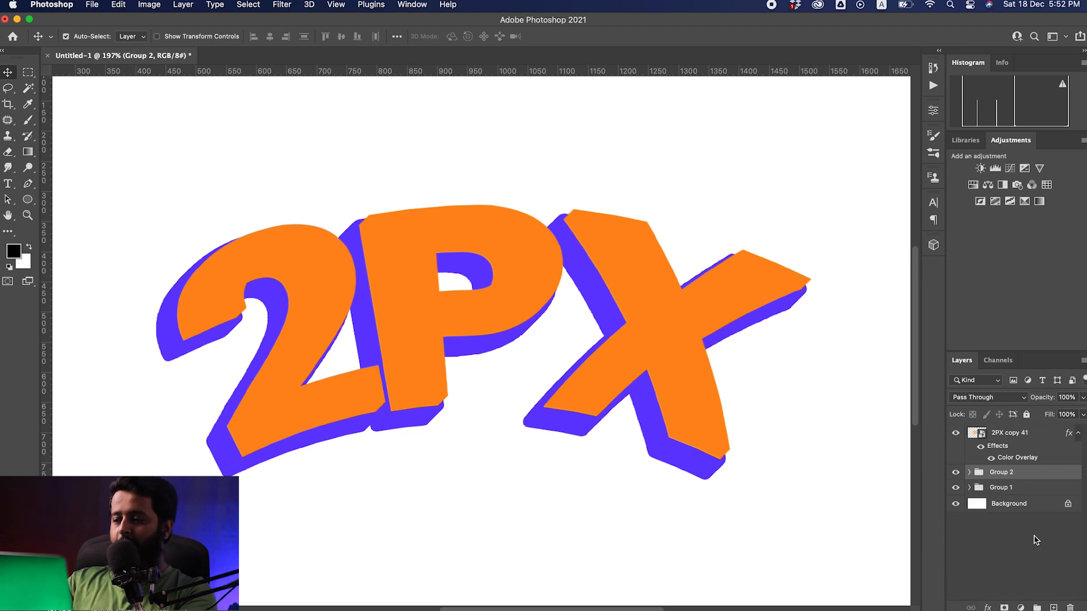
- Rename Group 1 as Effect1 and Group 2 as Effect 2
double_click(1003, 491)
type("Effect1")
key("Return")
double_click(1001, 472)
type("Ef")
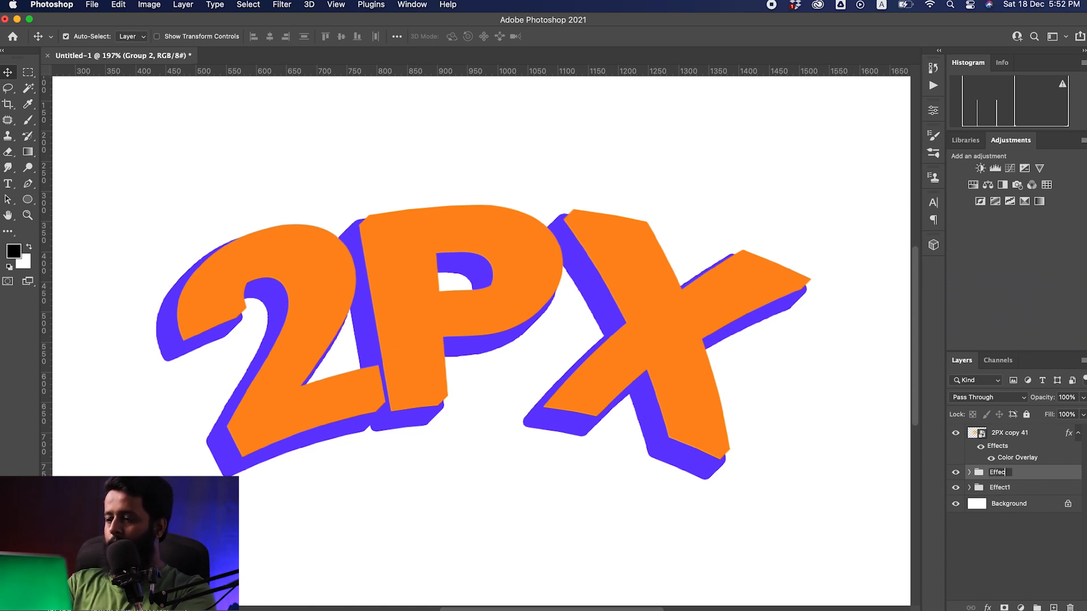
key("Return")
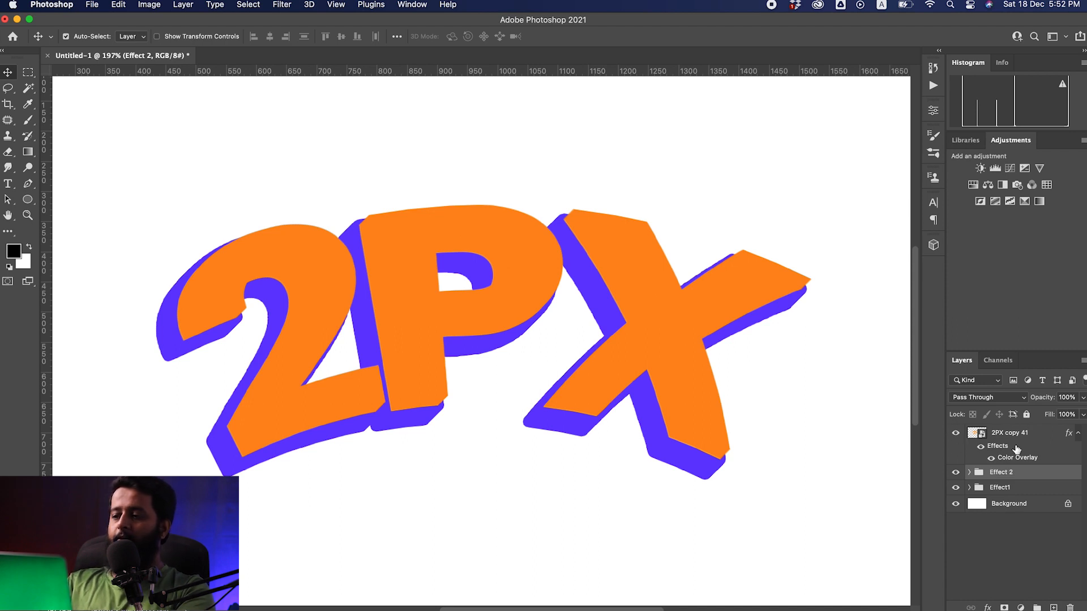
- Clear the layer style from the topmost lettering layer, 2PX copy 41
left_click(1033, 434)
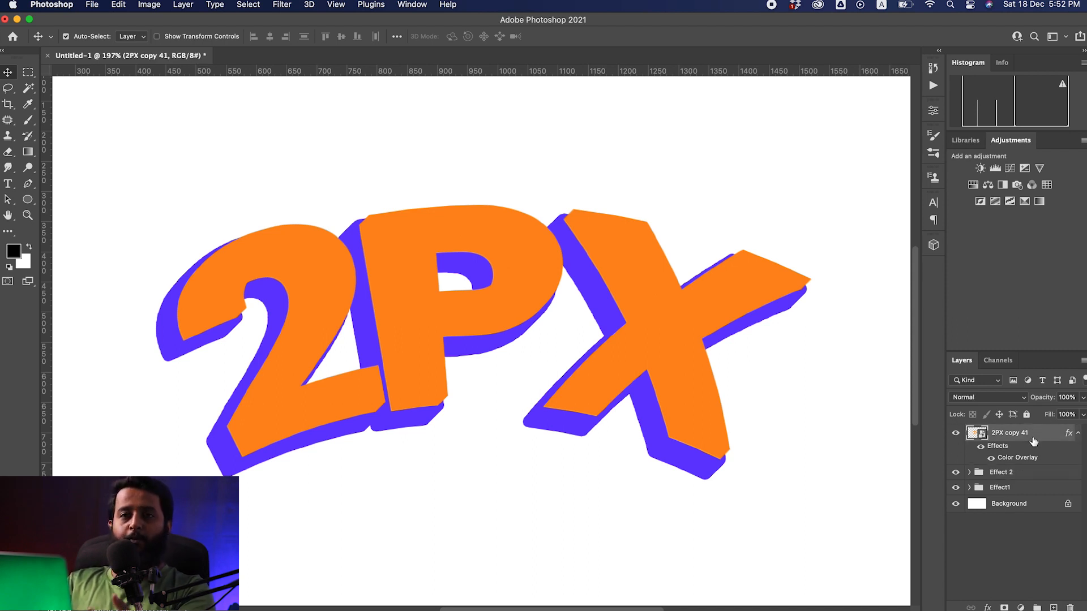
right_click(1040, 439)
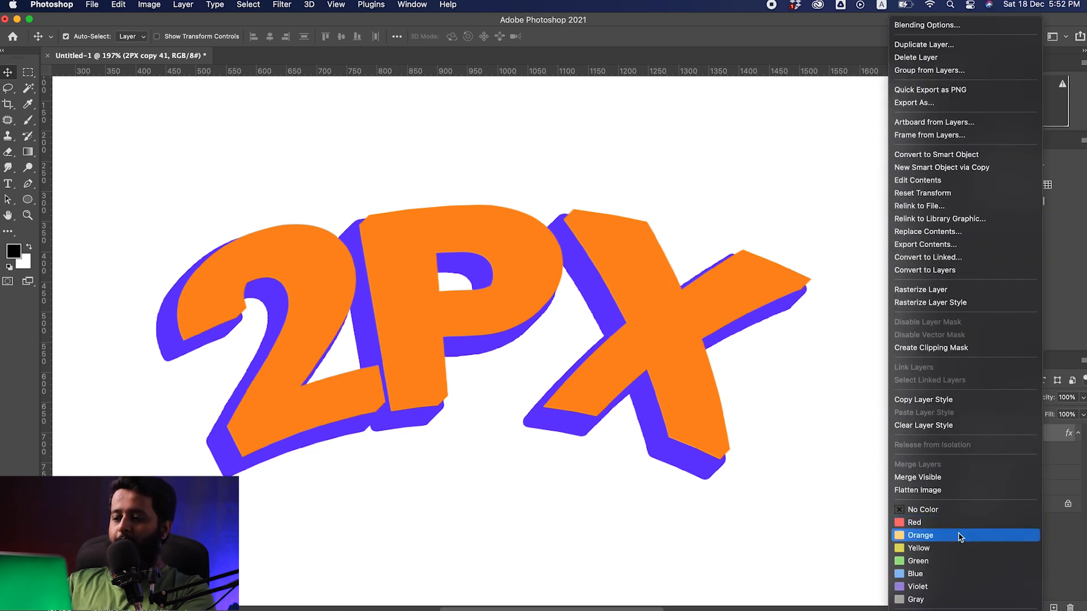
left_click(939, 425)
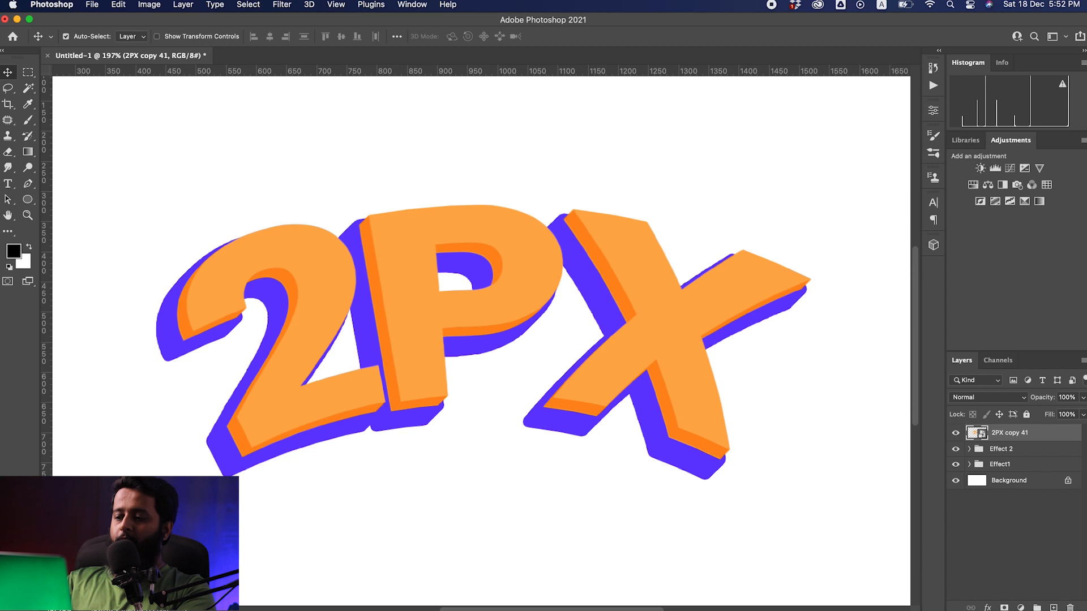
- Add a Gradient Overlay to 2PX copy 41 and set the gradient's stop at location 0% to amber #ffb400
left_click(988, 607)
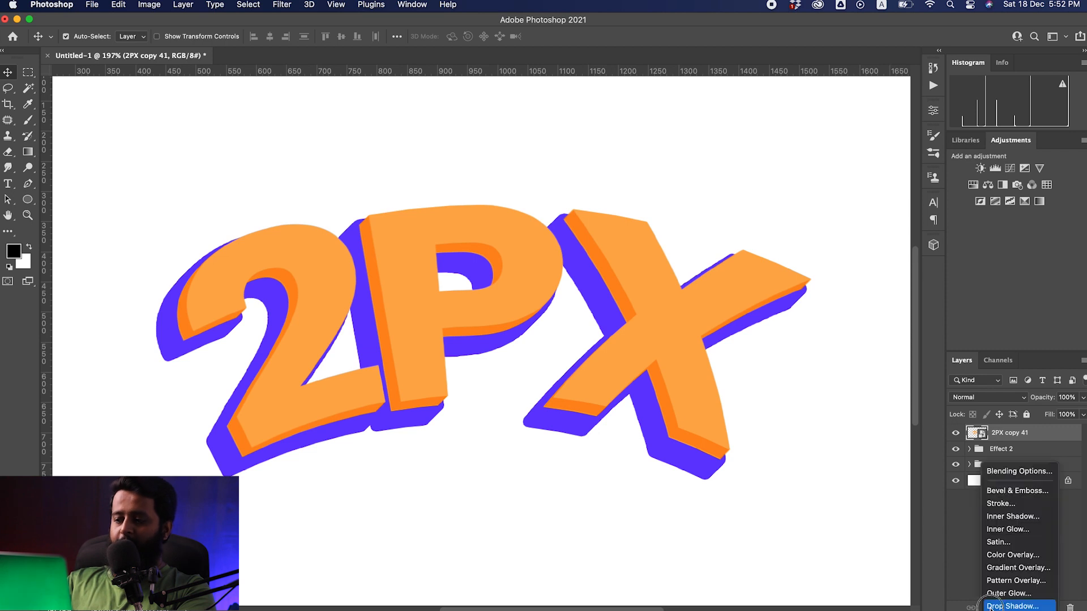
left_click(997, 568)
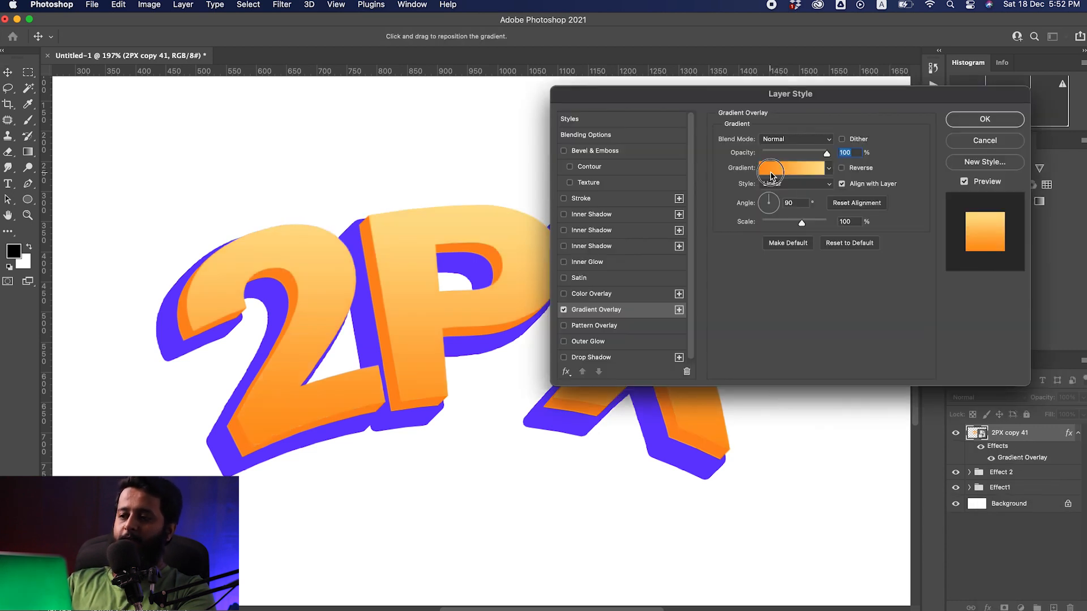
left_click(771, 175)
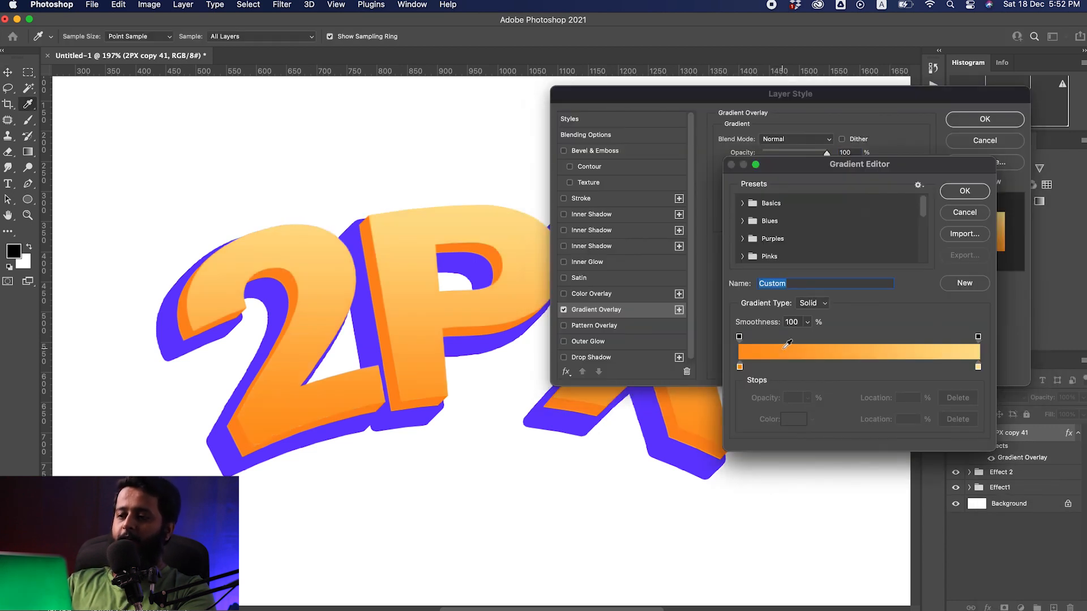
double_click(739, 367)
left_click(848, 275)
left_click_drag(848, 275, 847, 255)
left_click(871, 307)
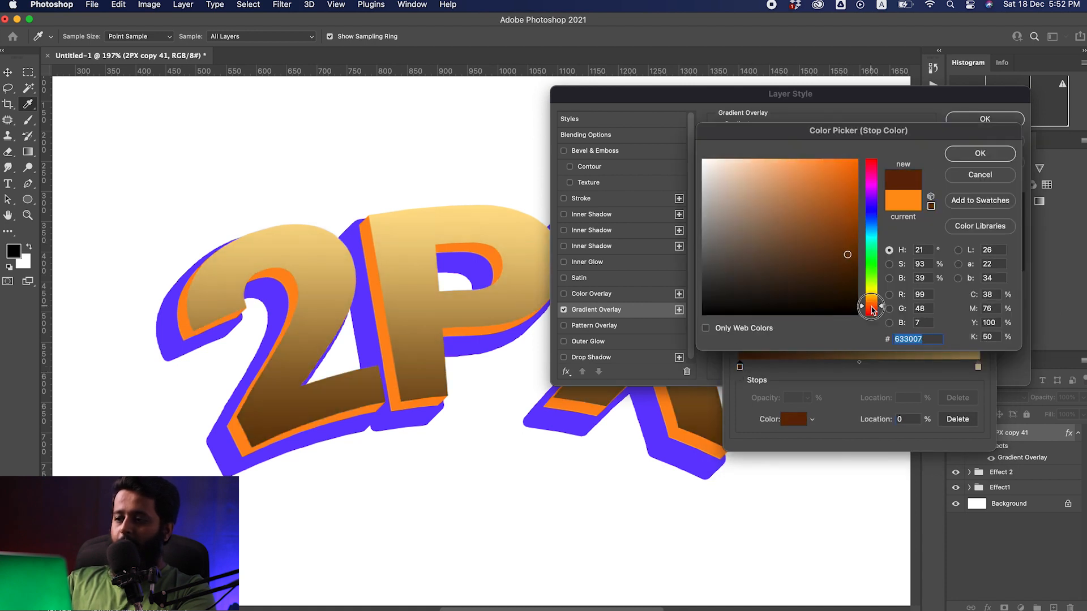
left_click(845, 198)
left_click(843, 173)
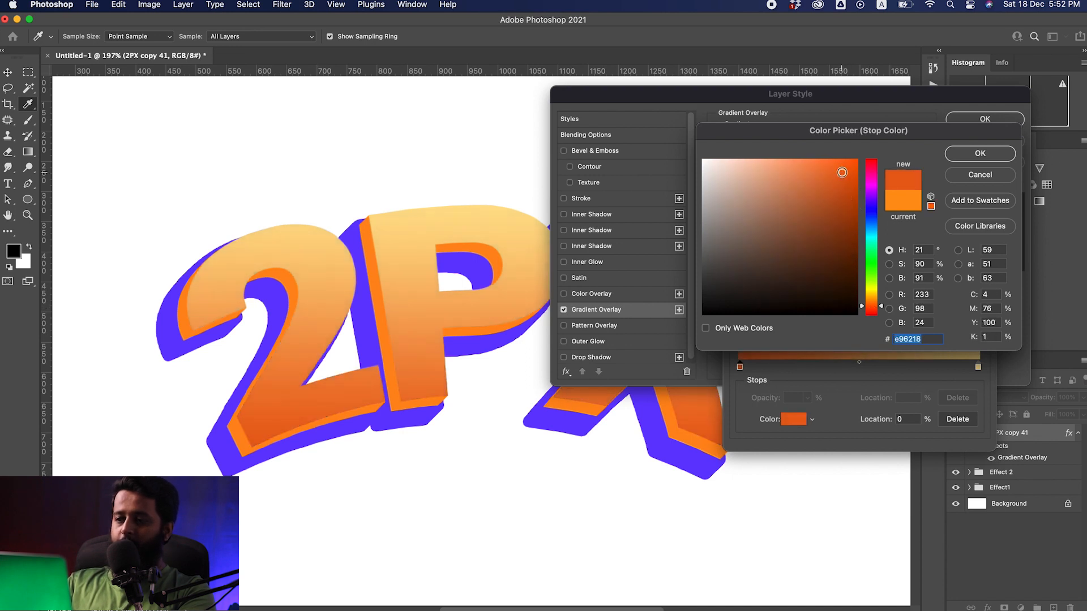
left_click_drag(870, 306, 873, 300)
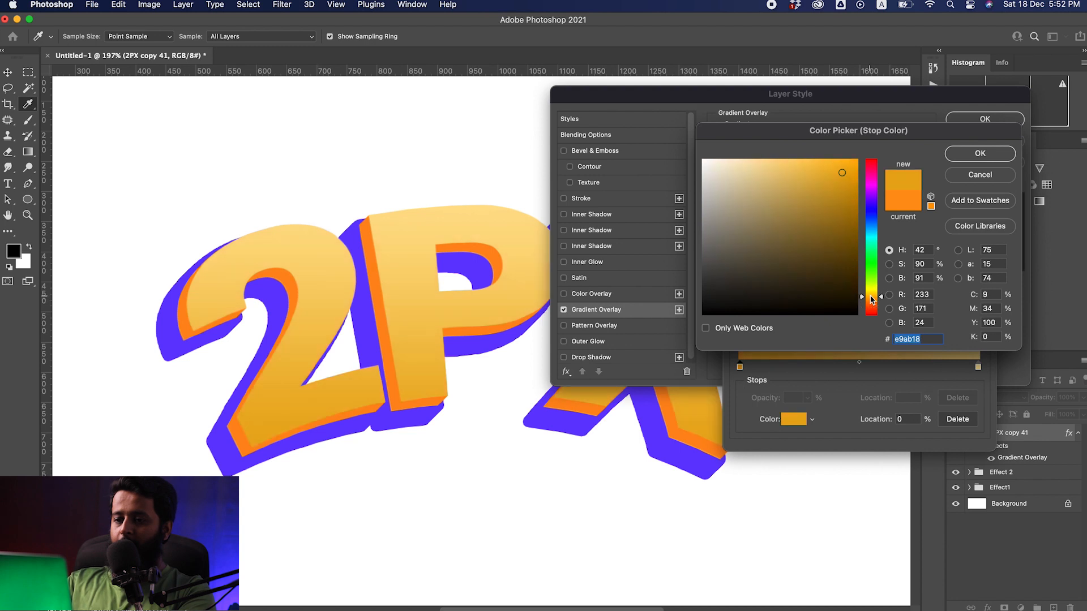
left_click(855, 164)
left_click_drag(856, 161, 861, 147)
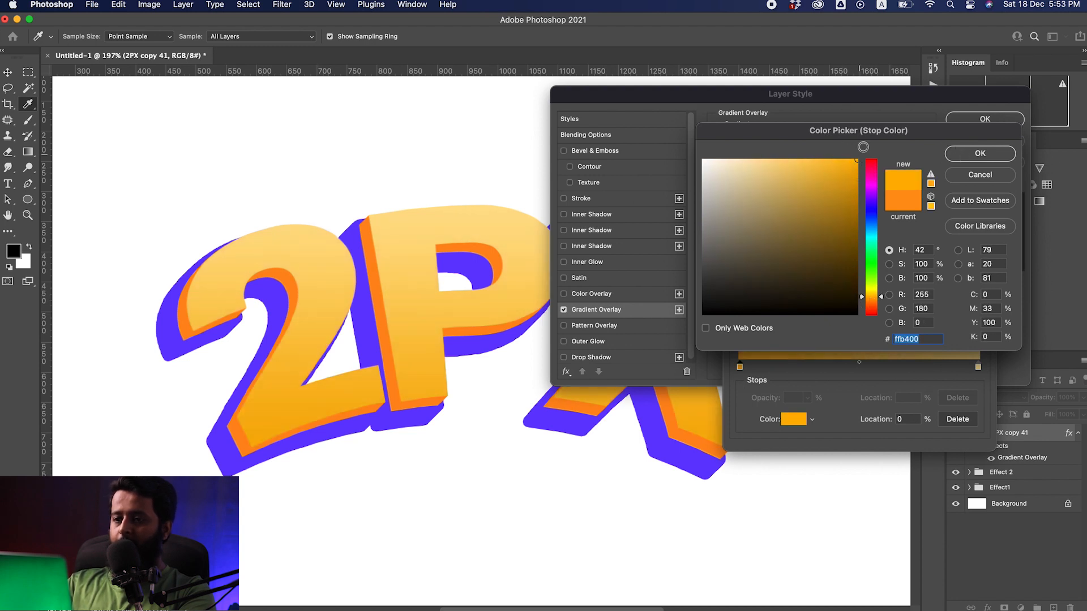
left_click(999, 151)
- Set the gradient's stop at location 100% to pale yellow #fdf083 and apply the Gradient Overlay to 2PX copy 41
left_click(977, 367)
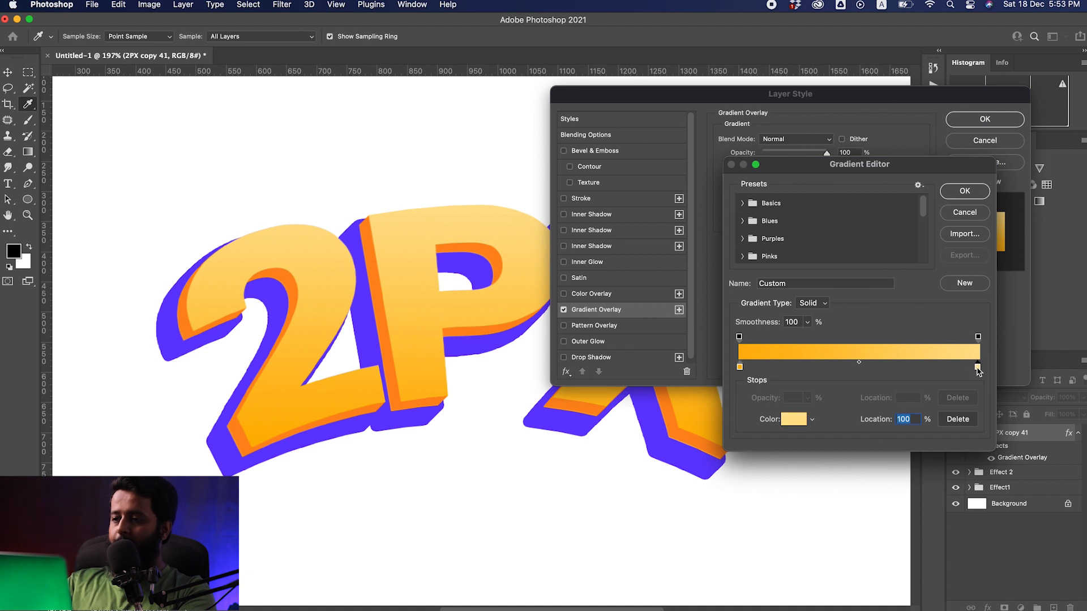
double_click(978, 368)
left_click_drag(805, 164, 777, 160)
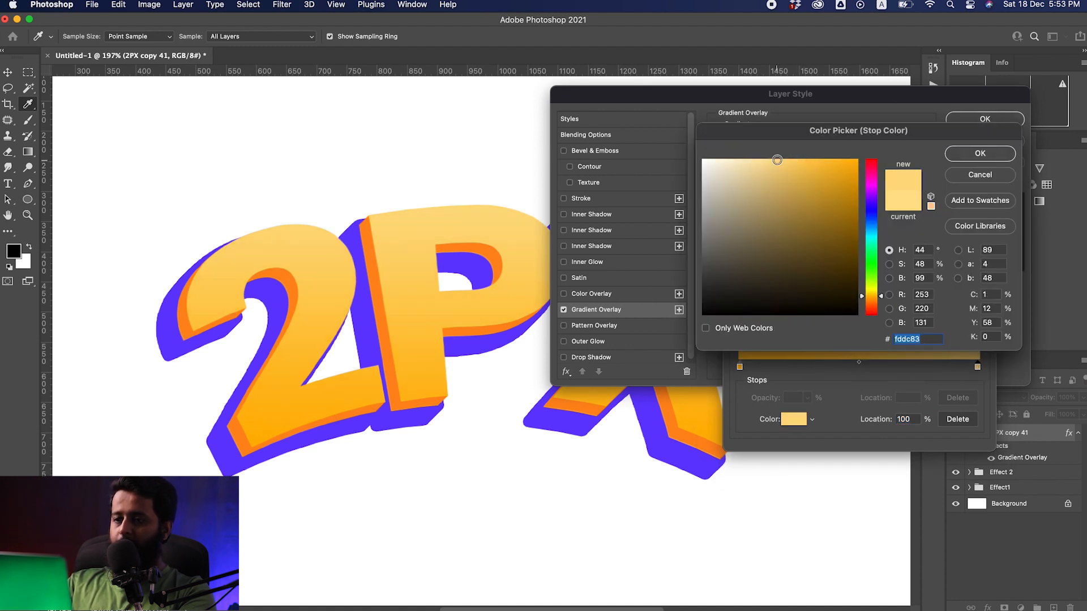
left_click(879, 294)
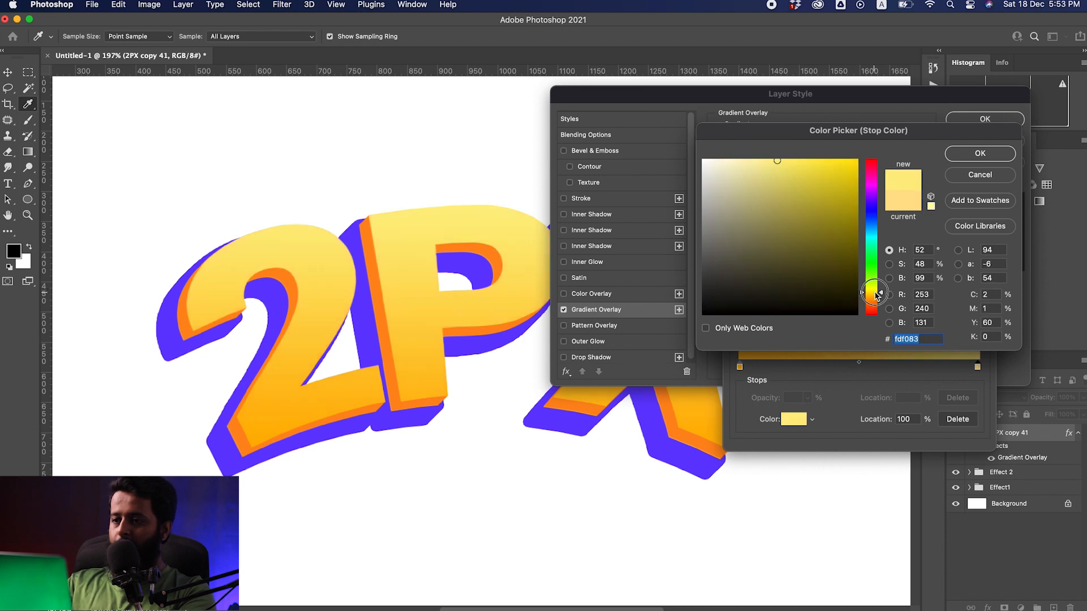
left_click(980, 153)
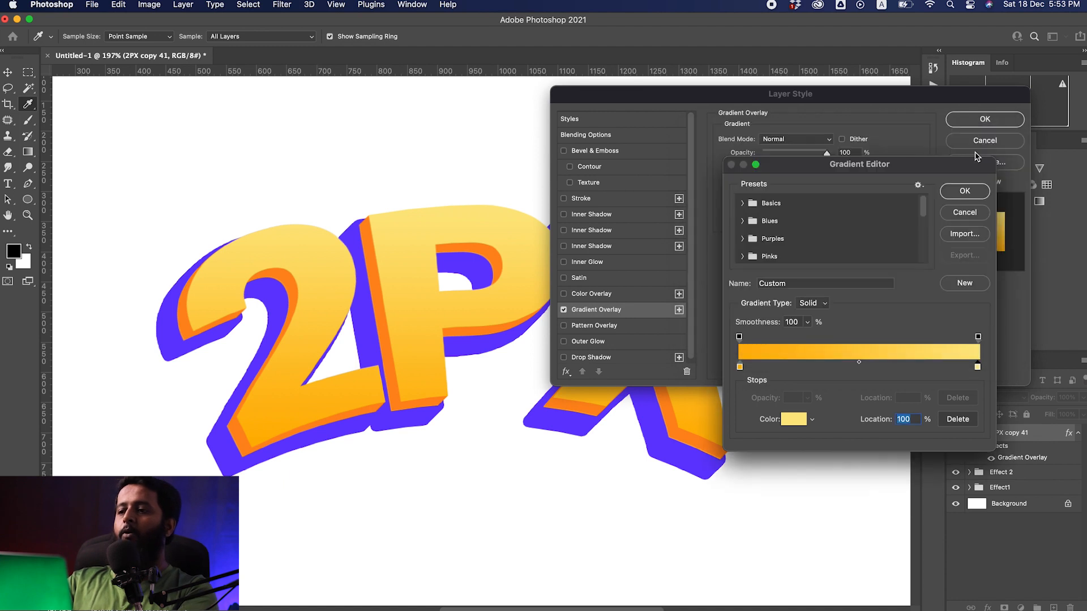
left_click(956, 193)
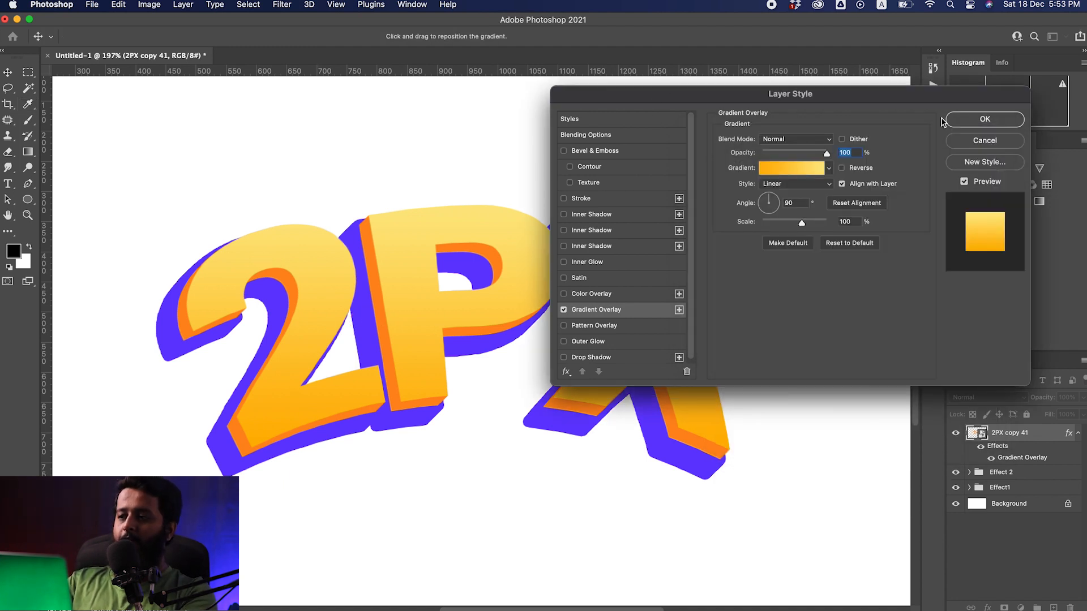
left_click(985, 119)
- Add a white Inner Shadow in Screen mode to 2PX copy 41 with 9 px distance and 0 px size
scroll(461, 383, "down", 3)
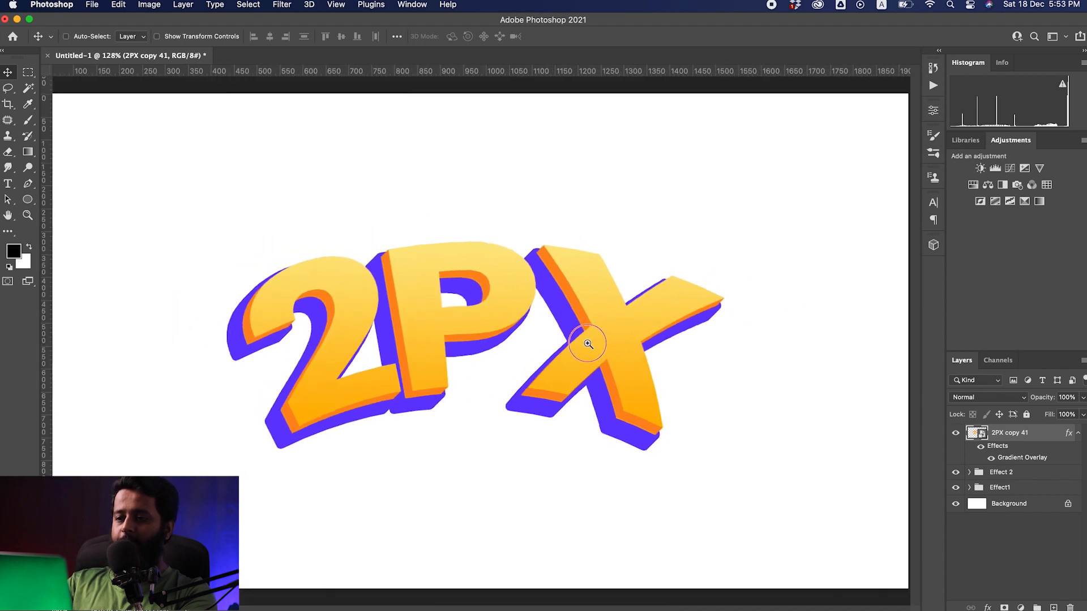
scroll(589, 341, "up", 3)
scroll(524, 340, "right", 2)
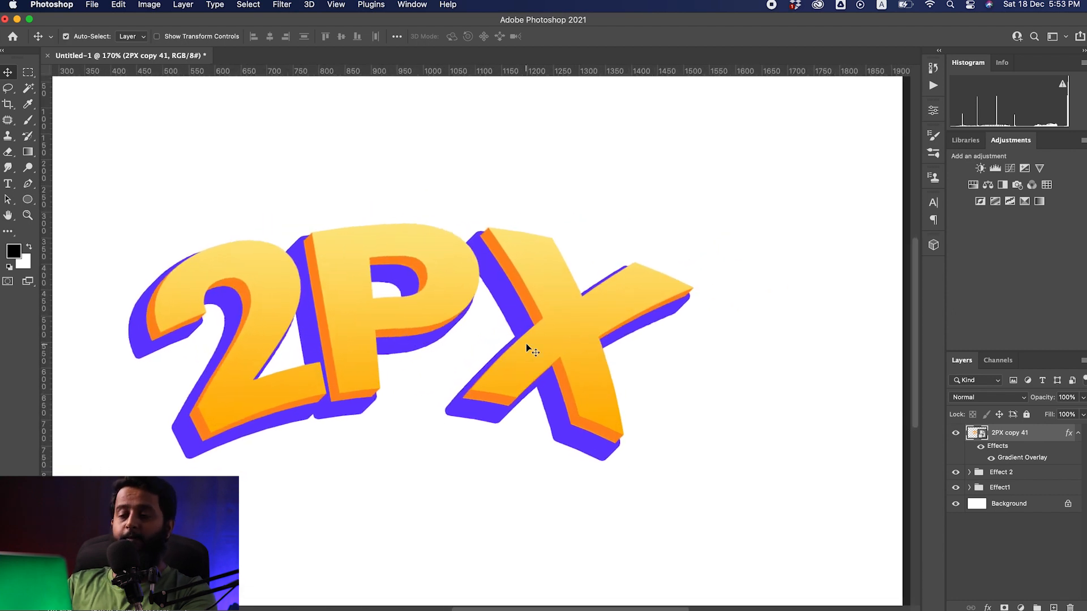
double_click(1051, 436)
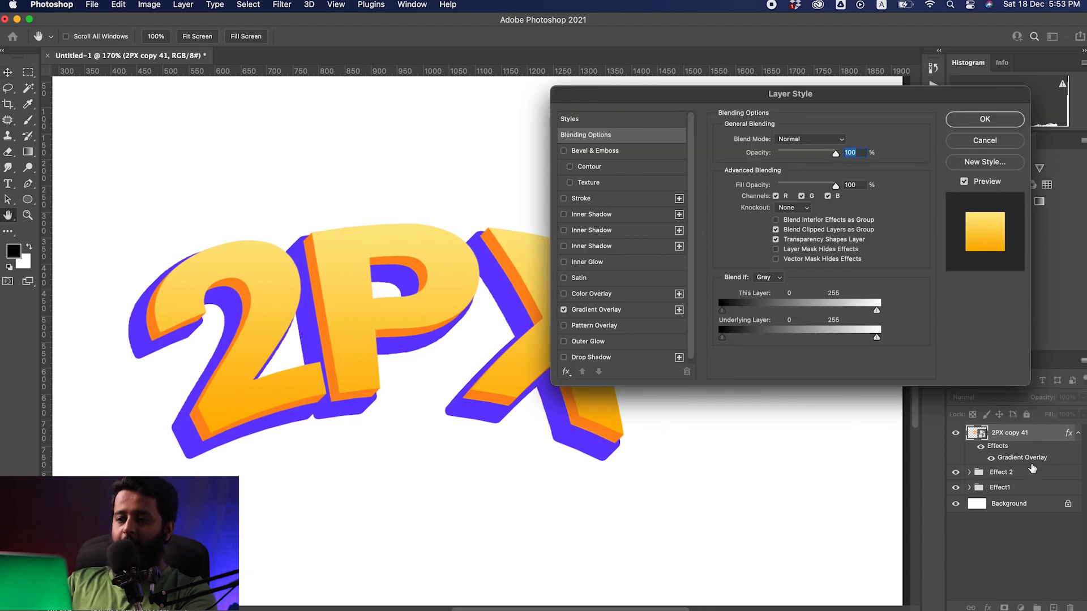
left_click_drag(822, 96, 812, 140)
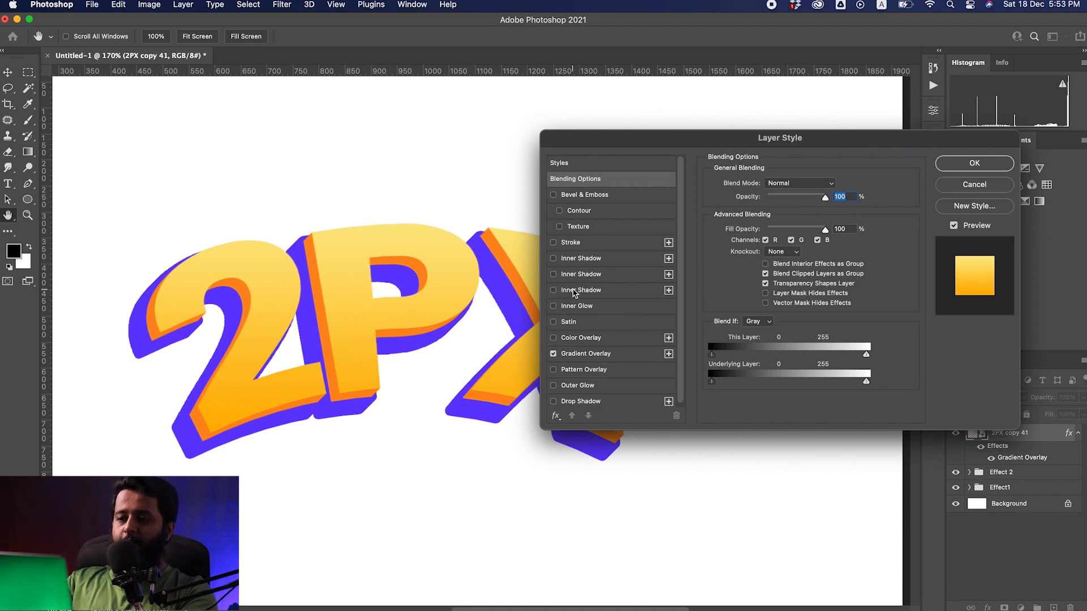
left_click(574, 291)
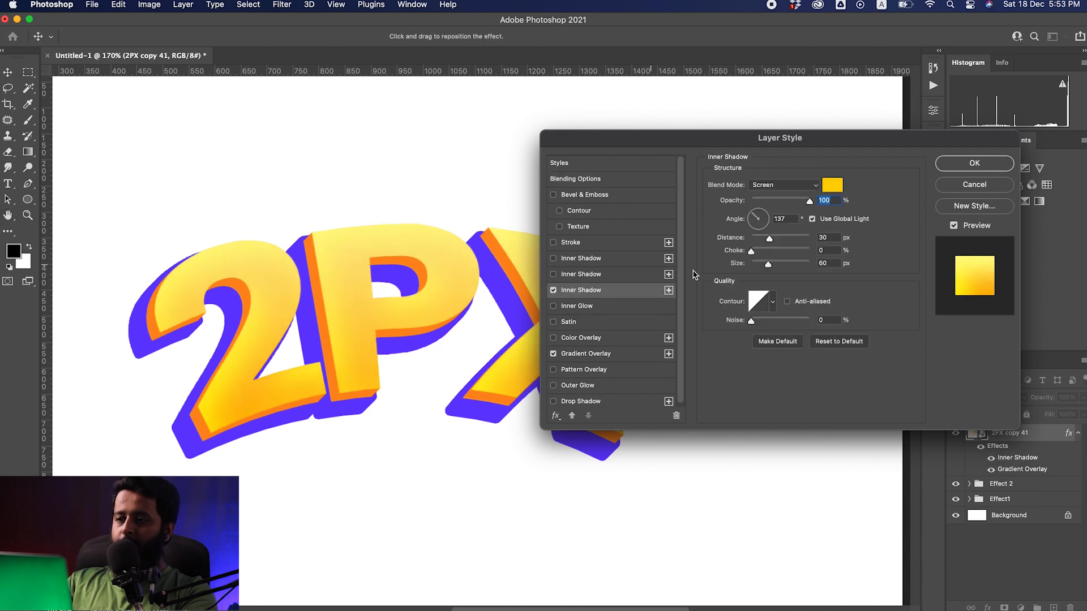
mouse_move(765, 242)
left_mouse_down()
mouse_move(733, 239)
mouse_move(731, 265)
mouse_move(757, 241)
left_mouse_up()
left_click(833, 186)
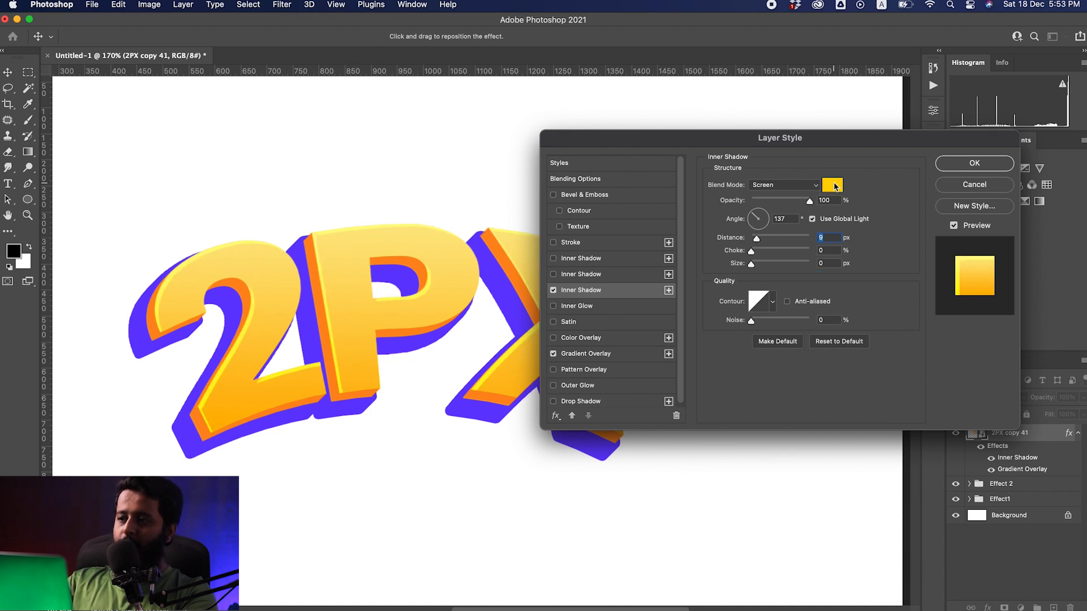
left_click_drag(720, 226, 650, 88)
left_click(974, 157)
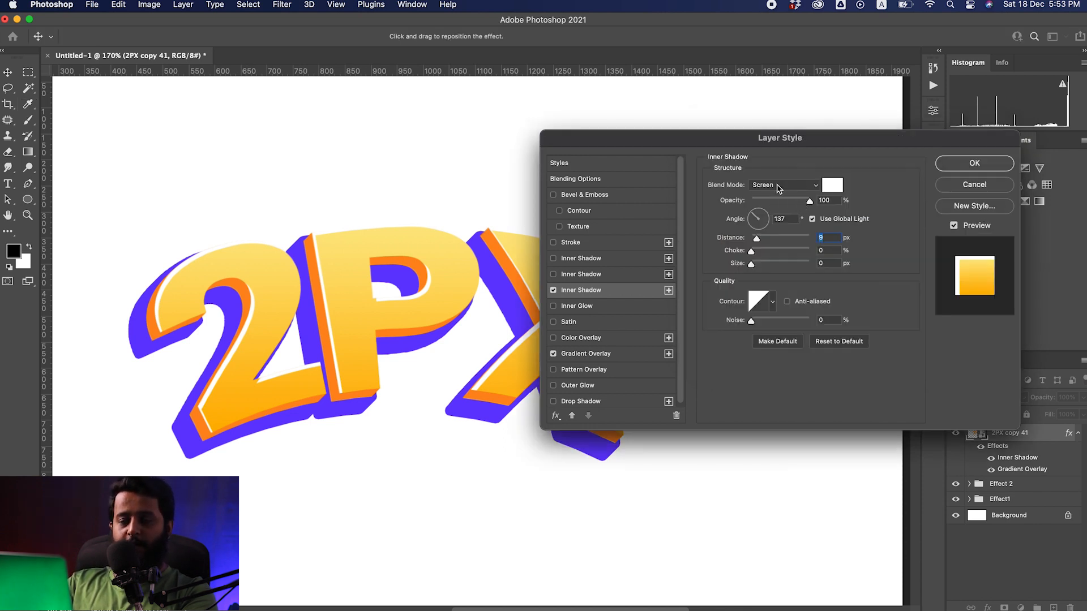
- Refine the white Inner Shadow to a distance of 7 px and a size of 1 px
left_click_drag(756, 238, 756, 241)
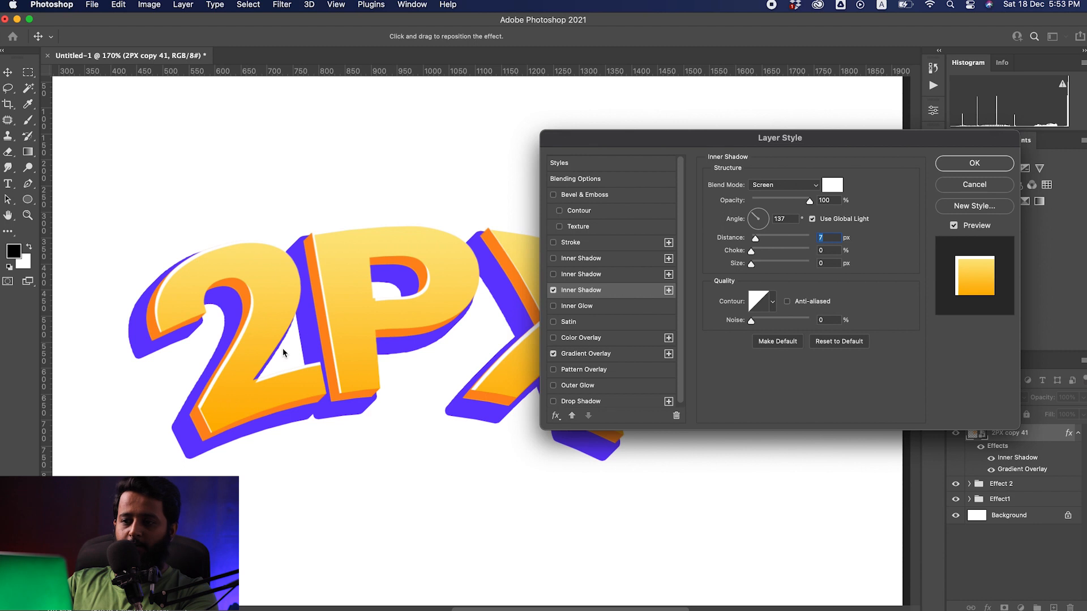
left_click_drag(751, 264, 753, 265)
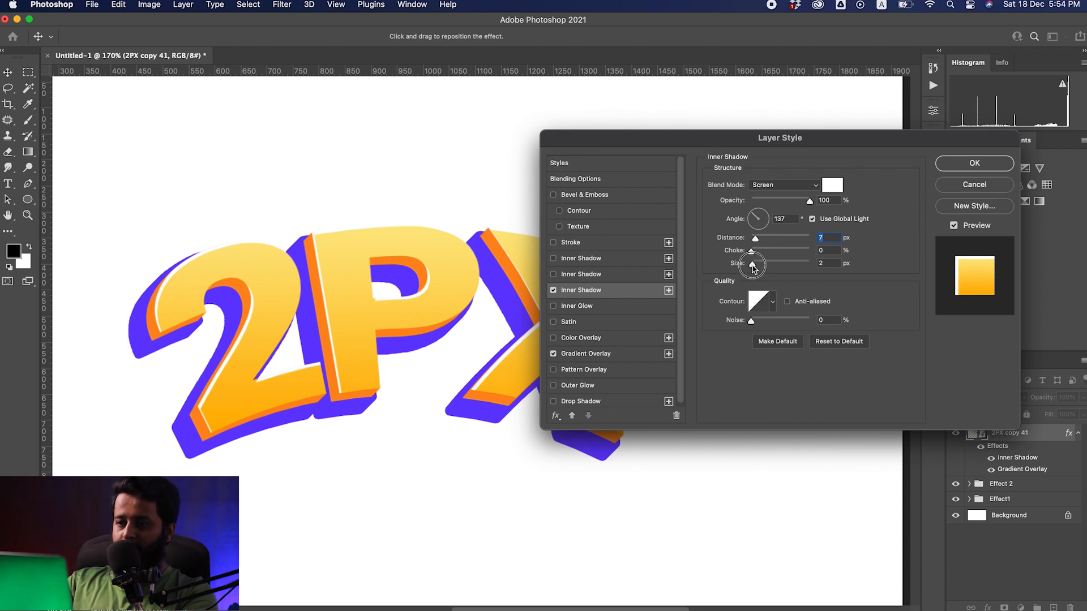
left_click_drag(753, 268, 753, 266)
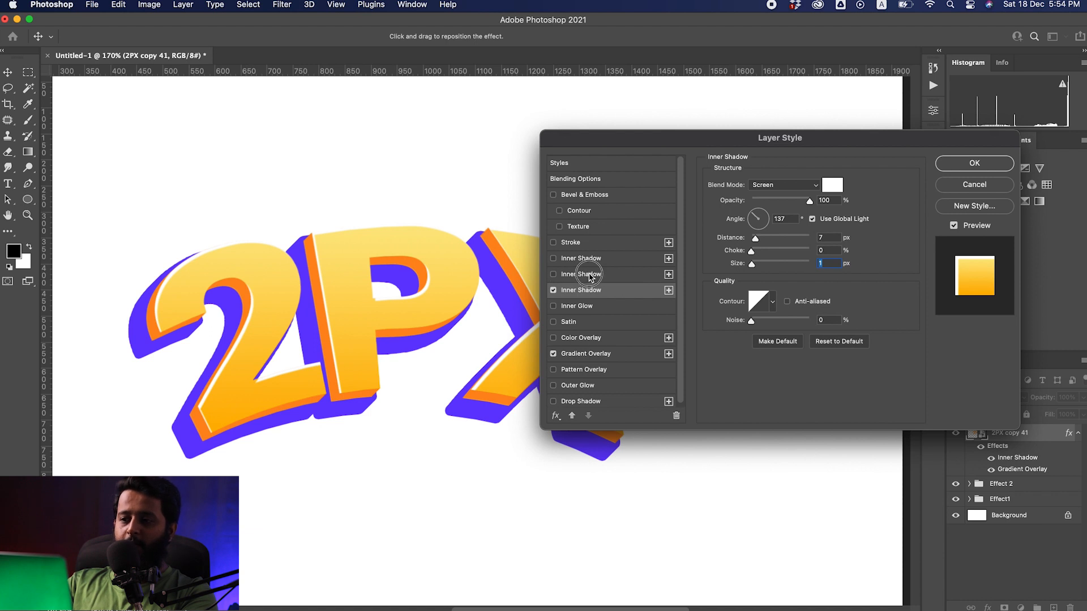
- Enable a second Inner Shadow on 2PX copy 41, adjust its distance and size, and apply the layer style
left_click(553, 275)
left_click_drag(759, 238, 752, 270)
left_click(955, 166)
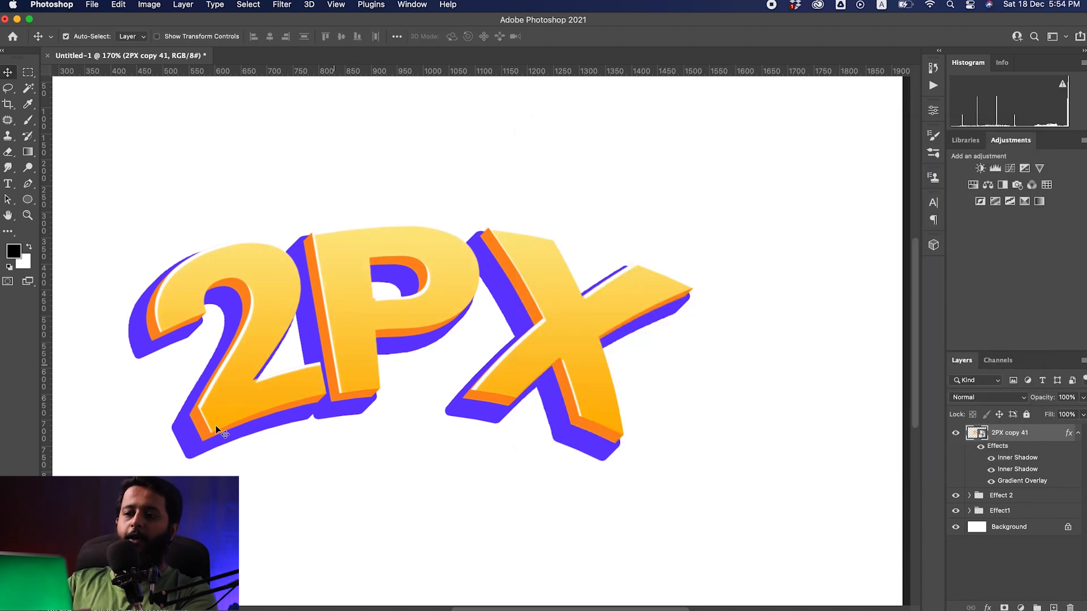
- Rename the layer 2PX copy 41 as Top Layer
left_click_drag(378, 494, 408, 436)
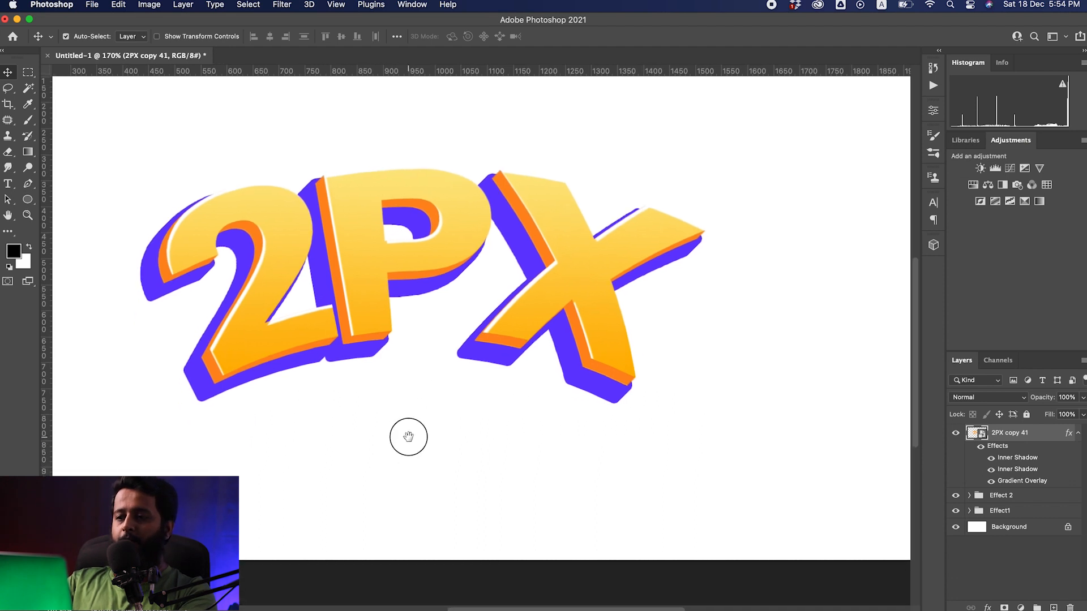
double_click(1010, 433)
type("Top L")
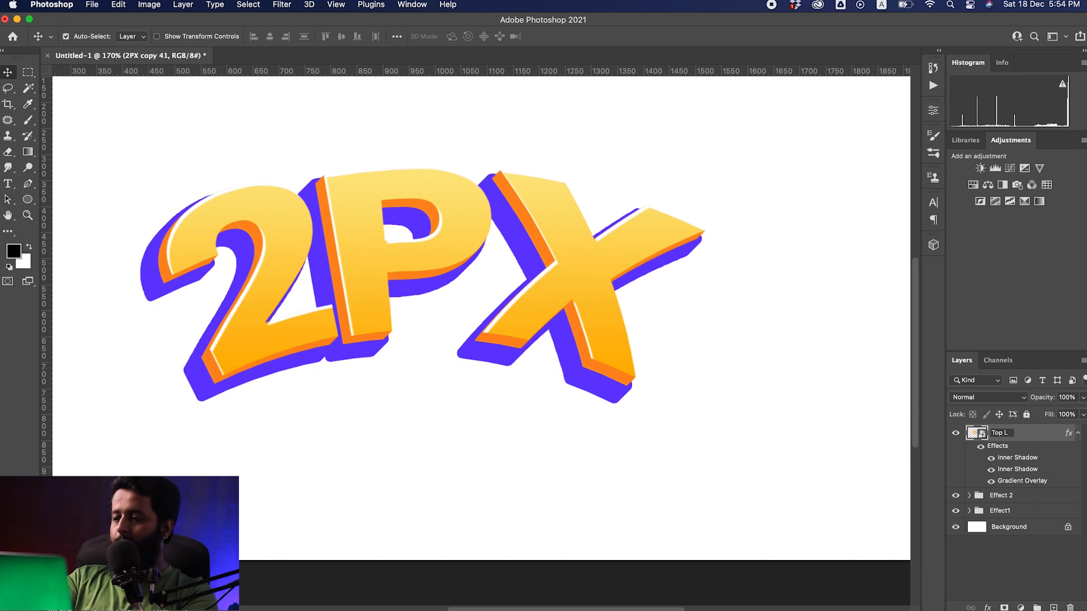
type("eyer")
key("Return")
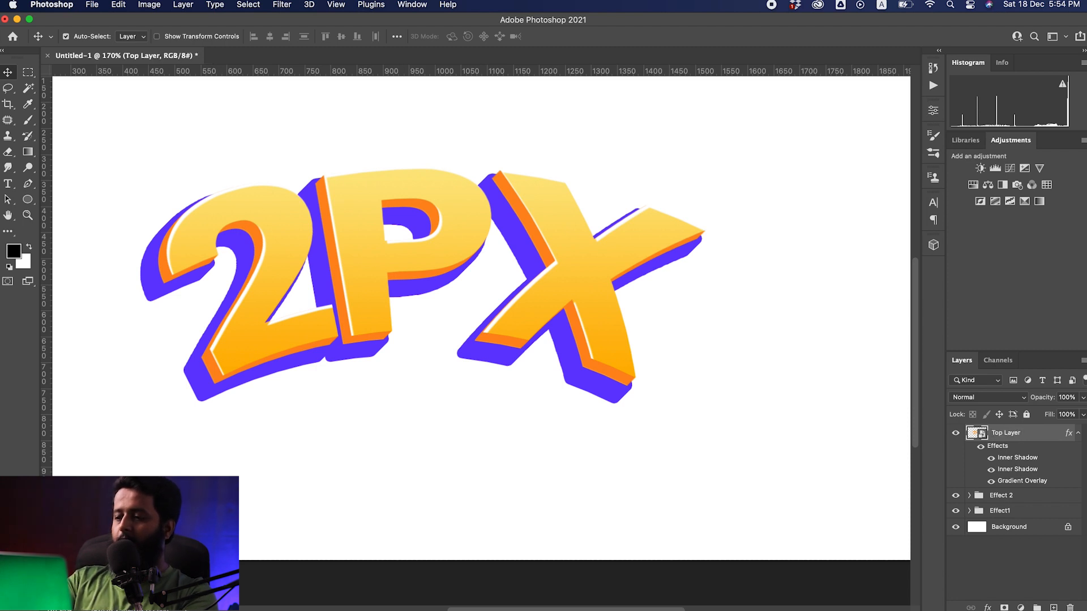
- Select the Effect 2 group and briefly hide Top Layer to examine the orange lettering beneath, restoring its visibility
left_click(1002, 498)
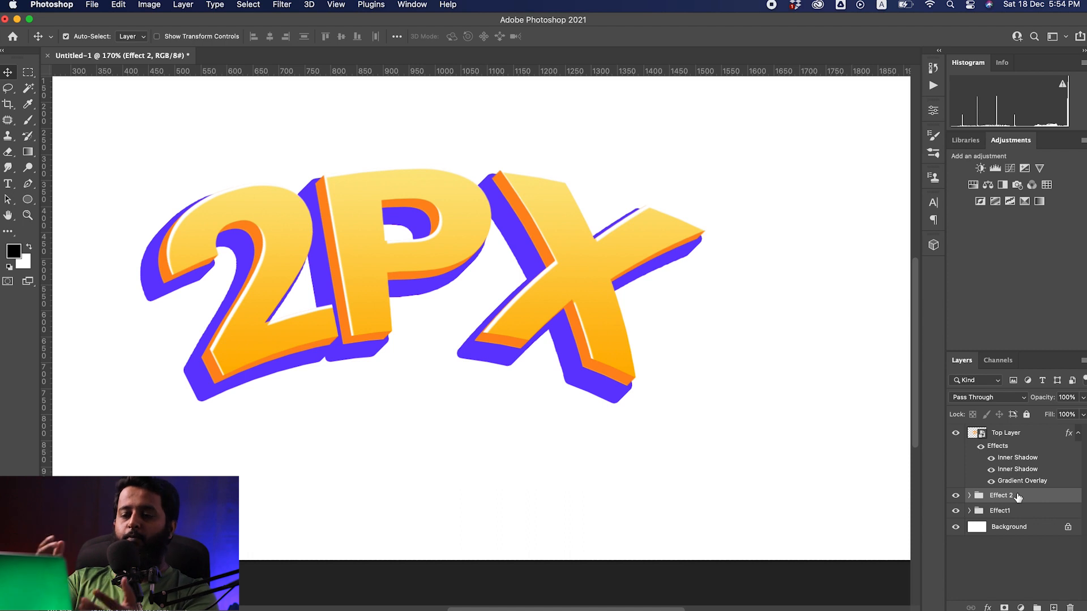
left_click(956, 434)
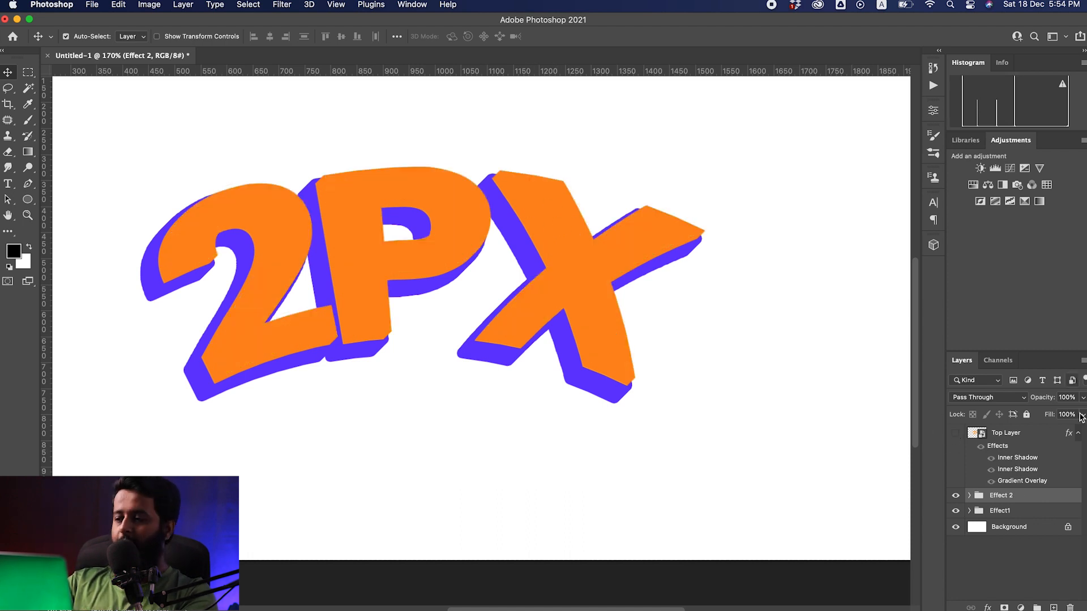
left_click(956, 434)
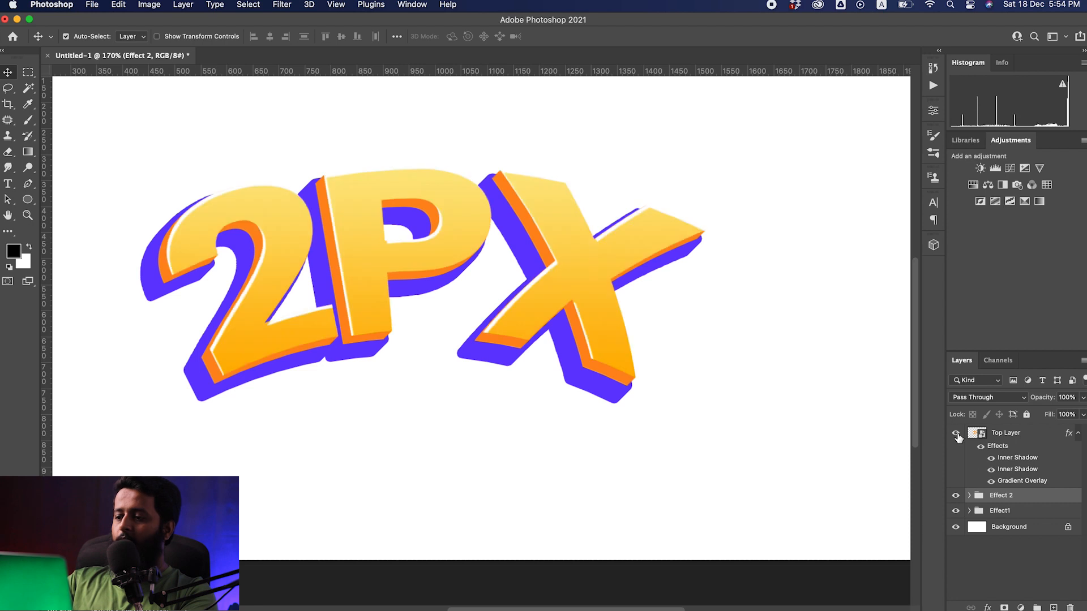
- Add a black Drop Shadow to the Effect 2 group with 41% opacity, 146° angle, 9 px distance and 24 px size
double_click(1037, 498)
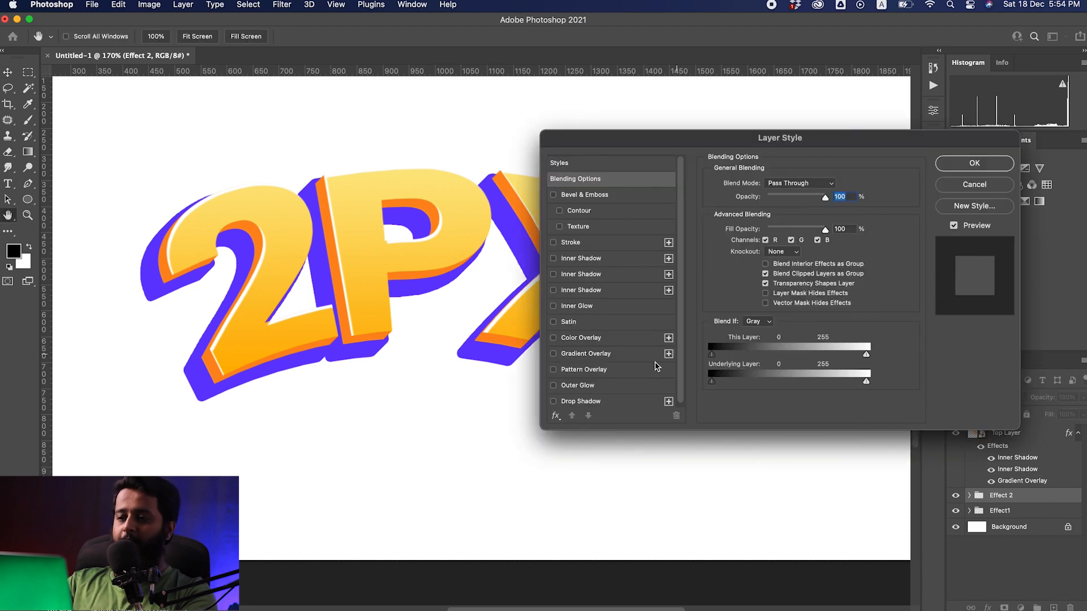
left_click(570, 402)
left_click_drag(727, 145, 852, 169)
left_click(879, 242)
left_click_drag(879, 237, 900, 225)
left_click(916, 224)
left_click(900, 225)
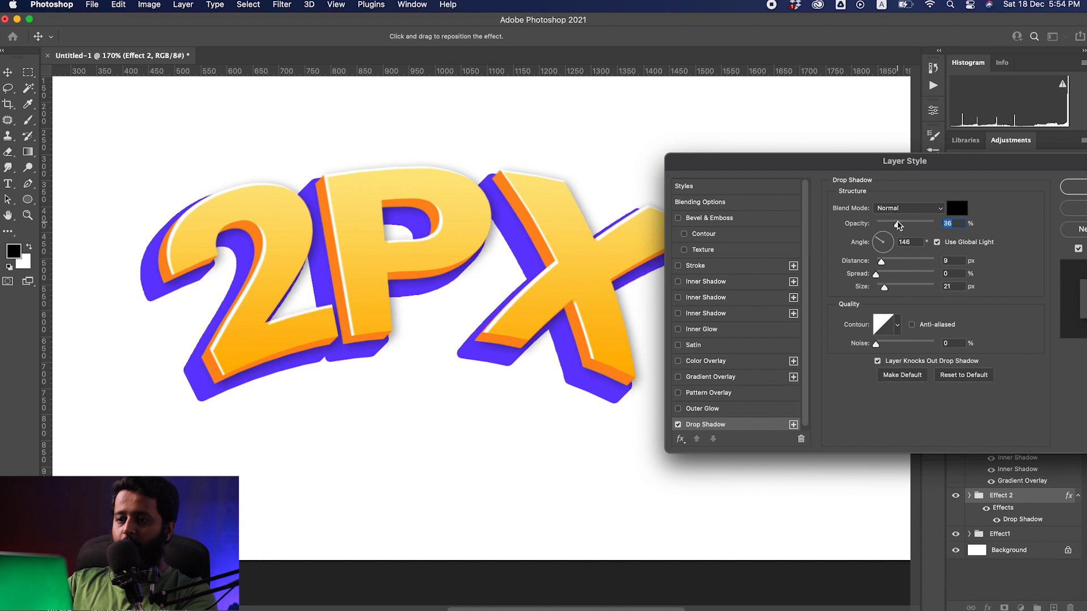
left_click(900, 225)
left_click_drag(884, 287, 886, 293)
left_click_drag(980, 161, 847, 134)
left_click(952, 159)
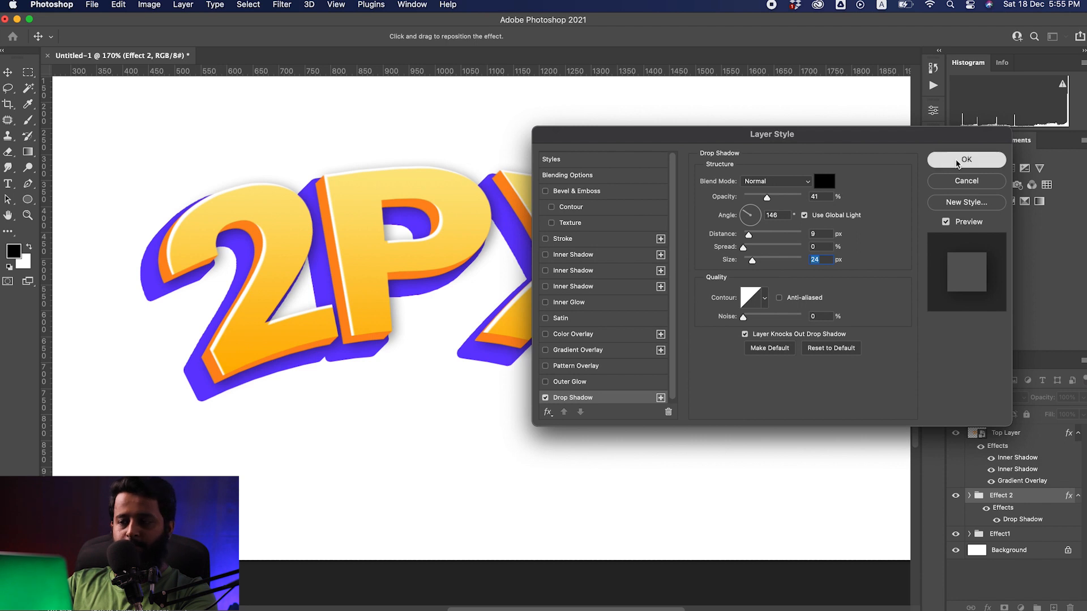
- Add a black Drop Shadow to the Effect1 group with 100% opacity, 13 px distance and 10 px size
left_click(1045, 536)
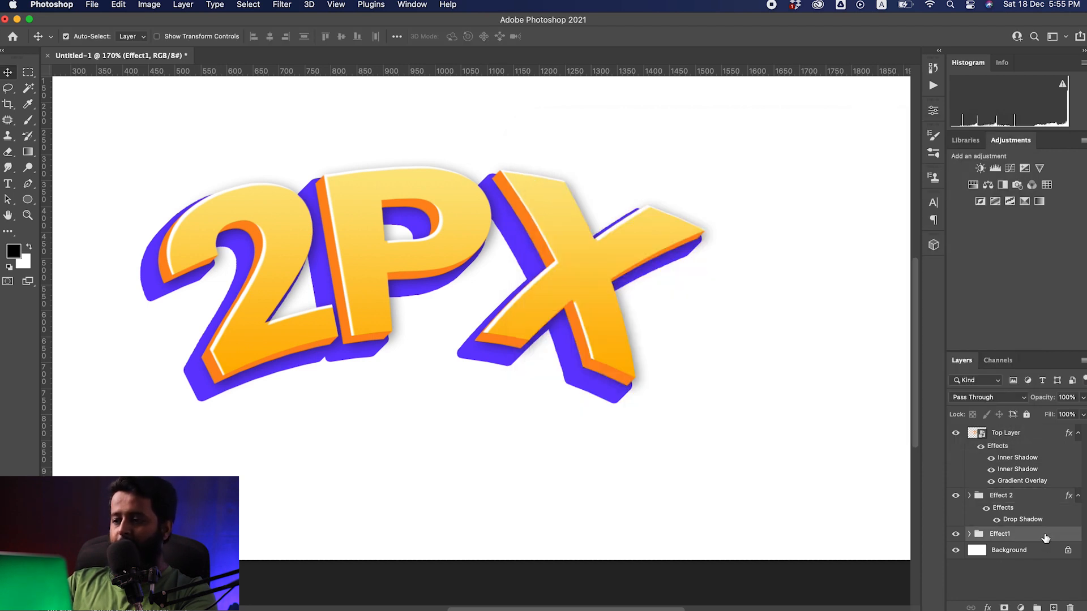
double_click(1053, 535)
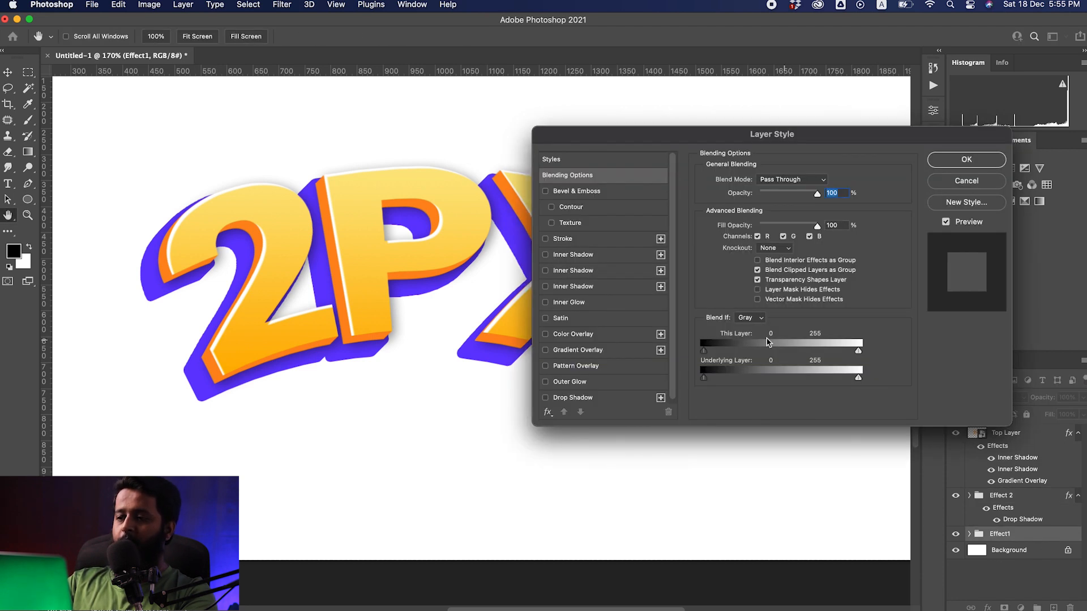
left_click(568, 400)
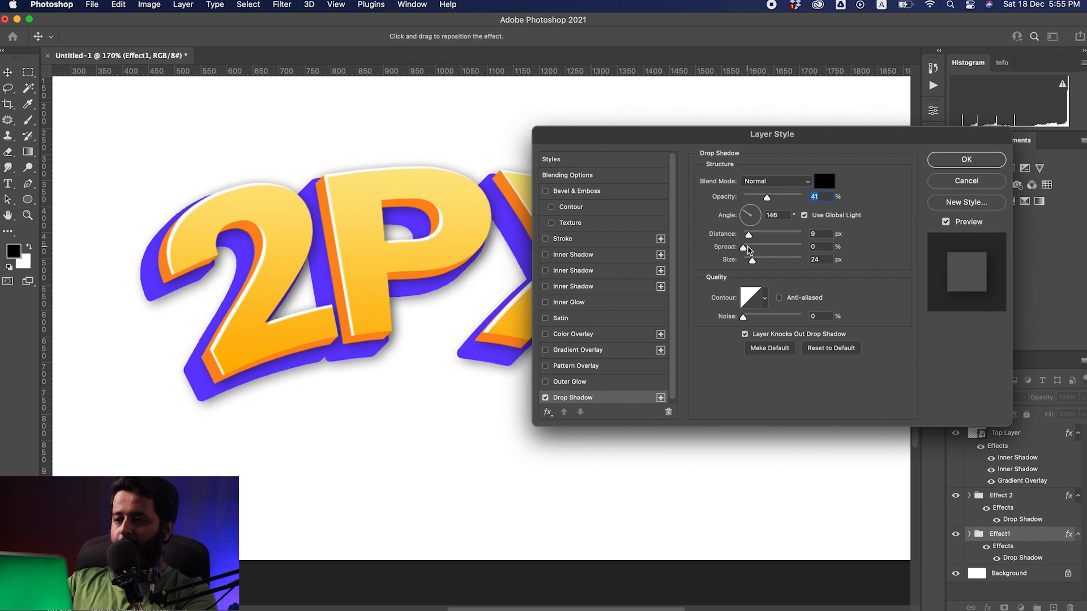
left_click_drag(752, 260, 749, 260)
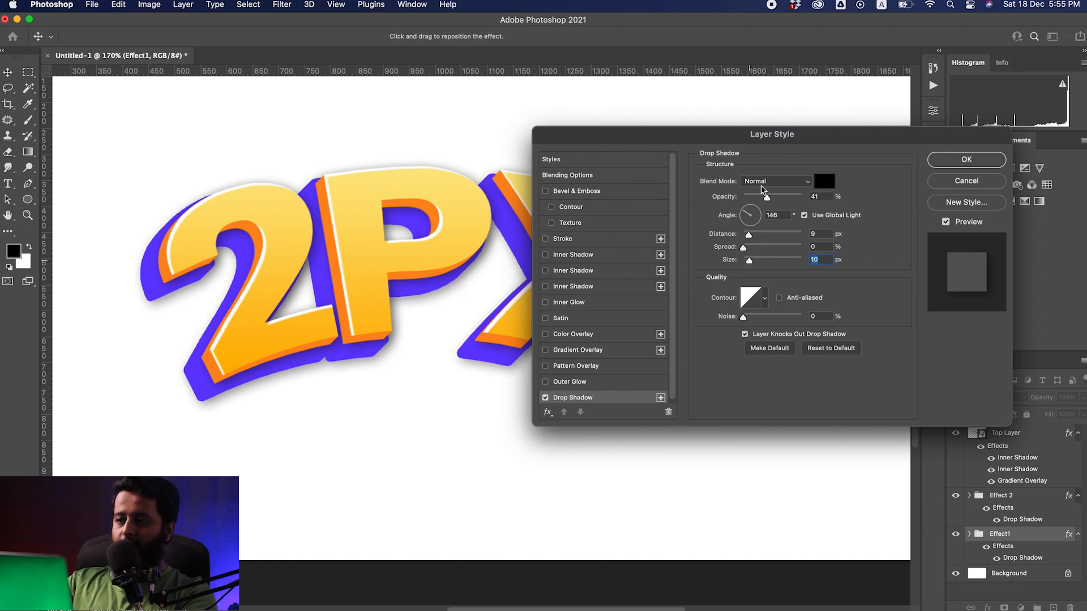
left_click_drag(766, 200, 802, 199)
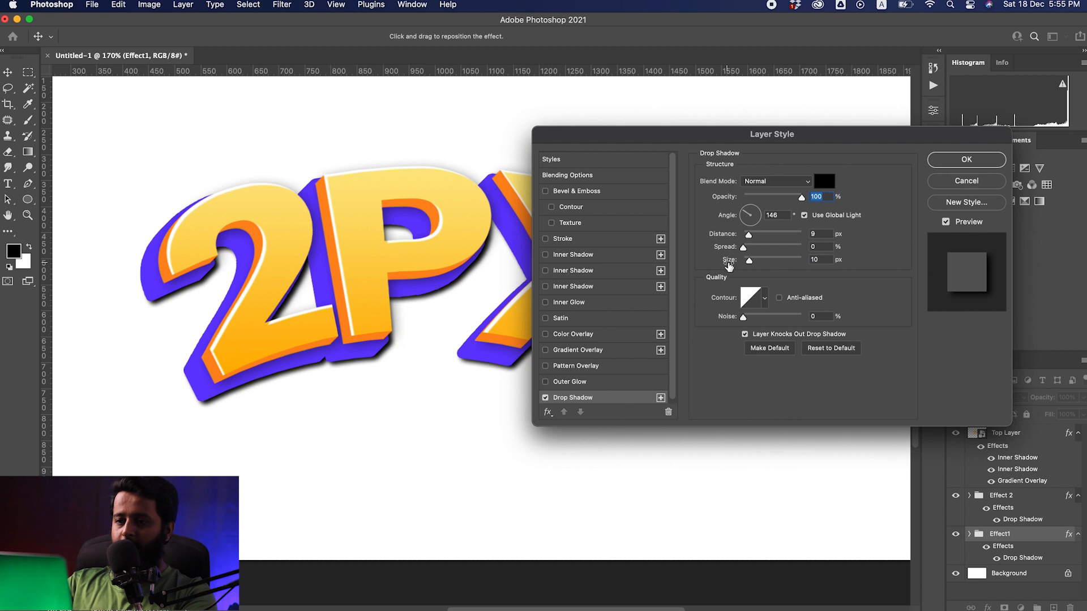
left_click_drag(749, 235, 752, 235)
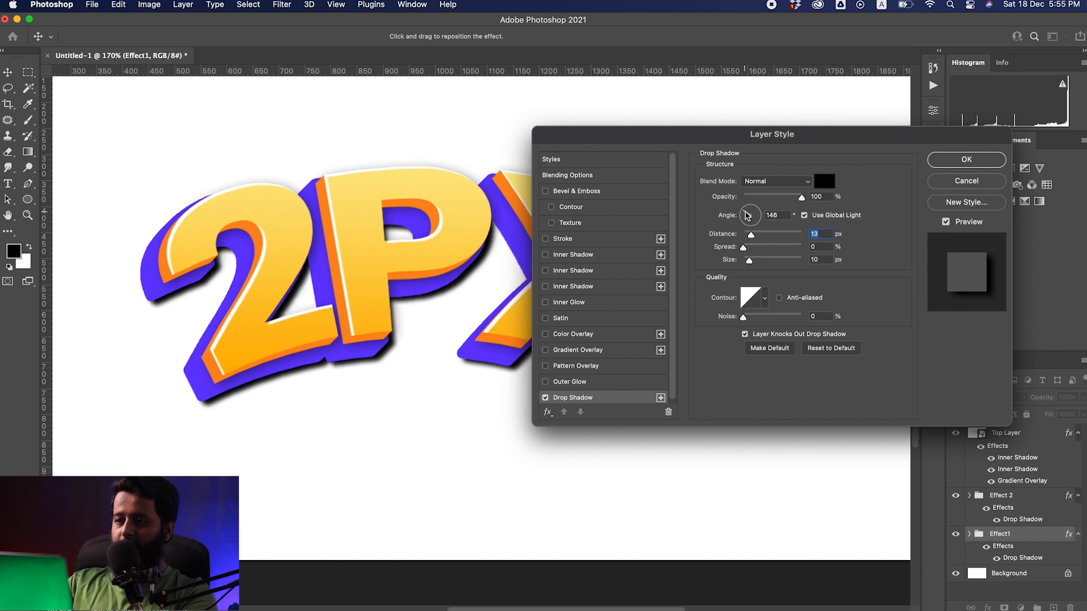
- Turn off Use Global Light for the Effect1 Drop Shadow and set its angle to 66° and distance to 22 px
left_click(804, 215)
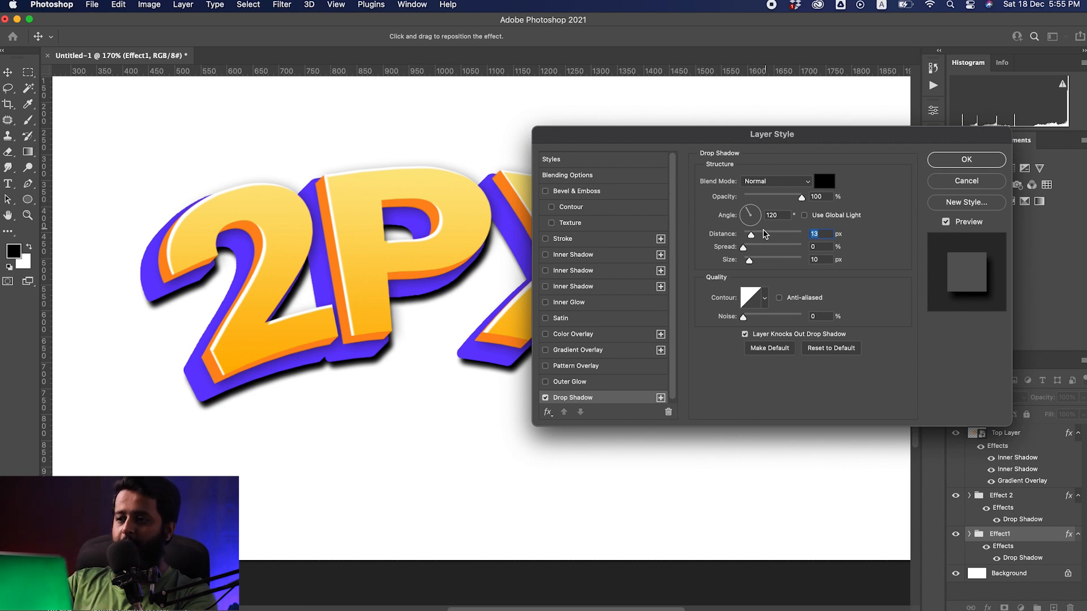
left_click_drag(751, 235, 751, 206)
left_click(751, 206)
left_click(752, 206)
left_click(757, 209)
left_click(755, 206)
left_click(755, 210)
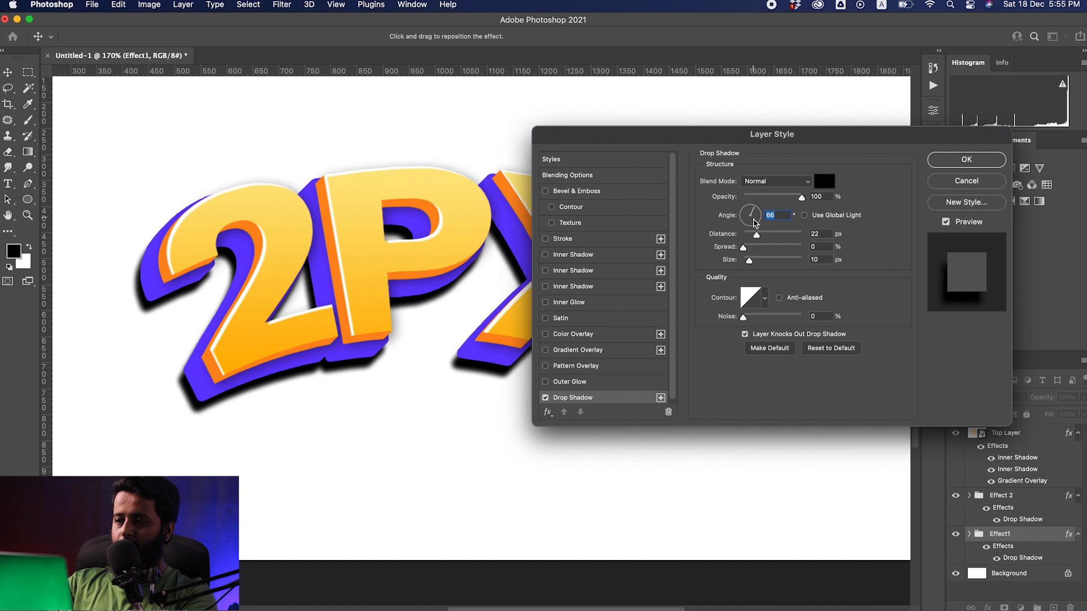
- Soften the Effect1 Drop Shadow to 18 px size and 26% opacity, and apply the layer style
left_click_drag(749, 260, 751, 262)
left_click(759, 197)
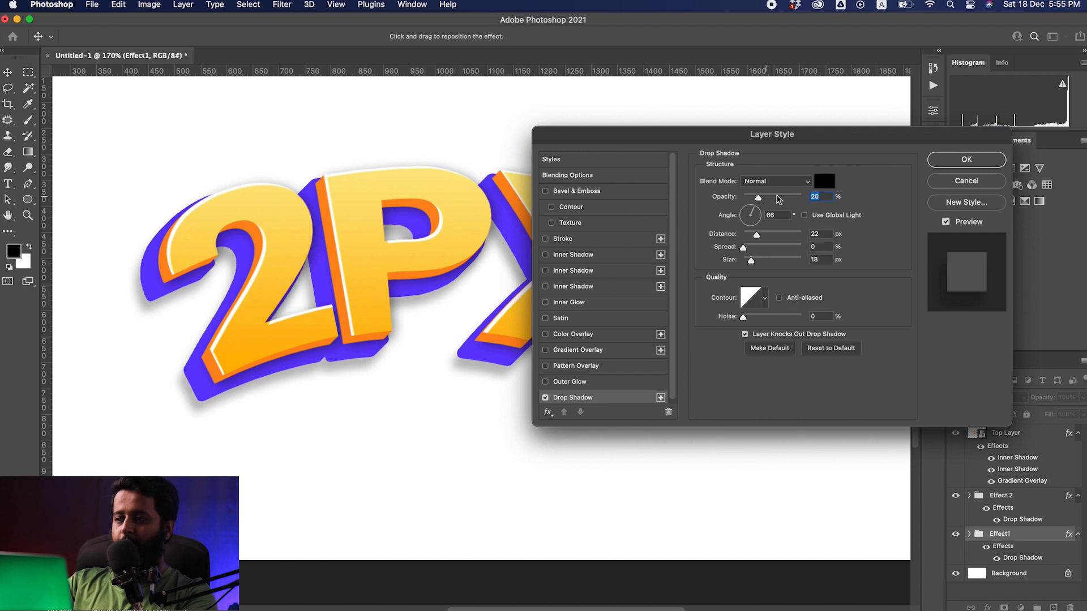
left_click(962, 161)
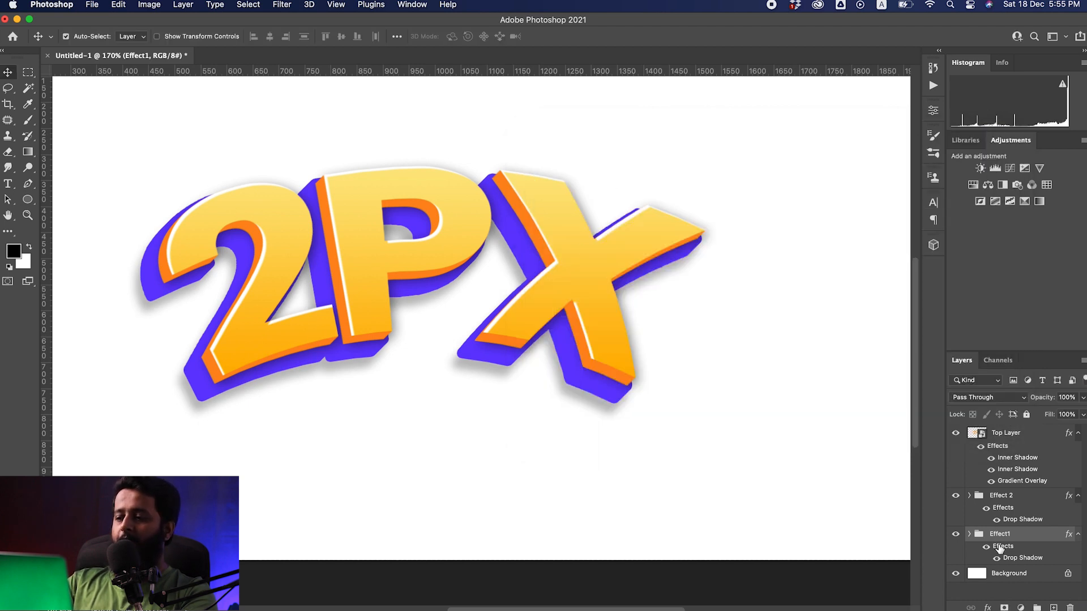
- Place the 2PX copy 25 layer in its own group inside the Effect1 group
left_click(969, 534)
scroll(979, 527, "down", 2)
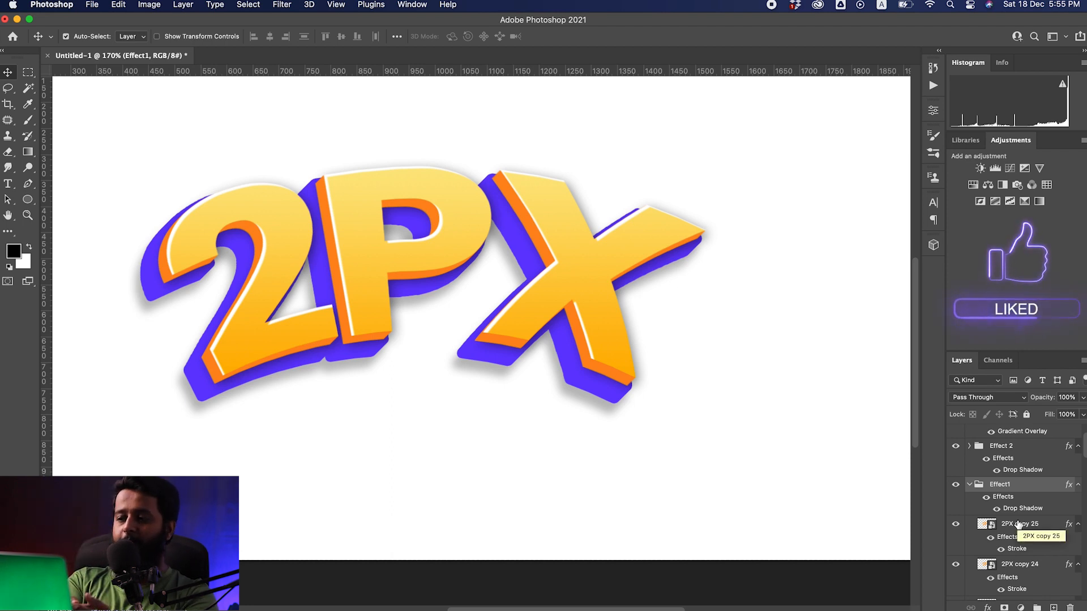
left_click_drag(1021, 529, 1036, 607)
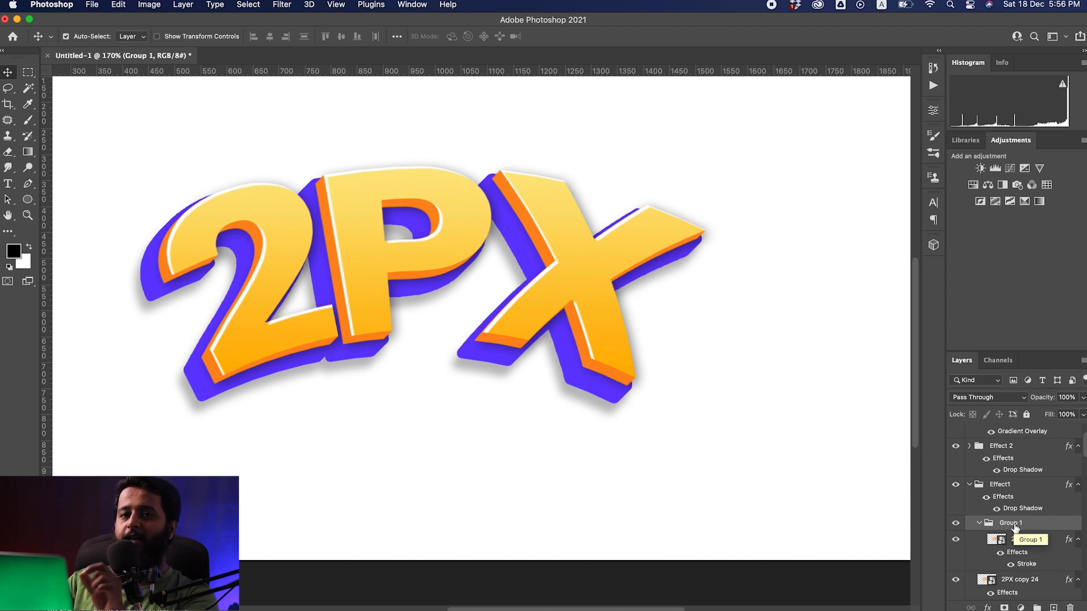
scroll(1038, 552, "down", 1)
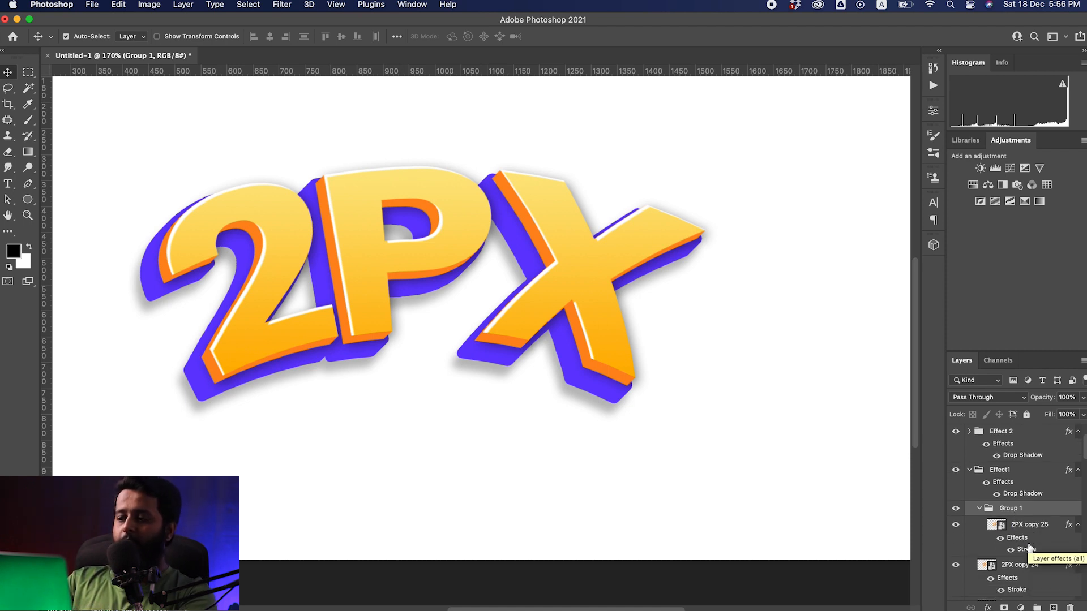
- Add a white Inner Shadow at 34% opacity to the group that holds 2PX copy 25
double_click(1051, 514)
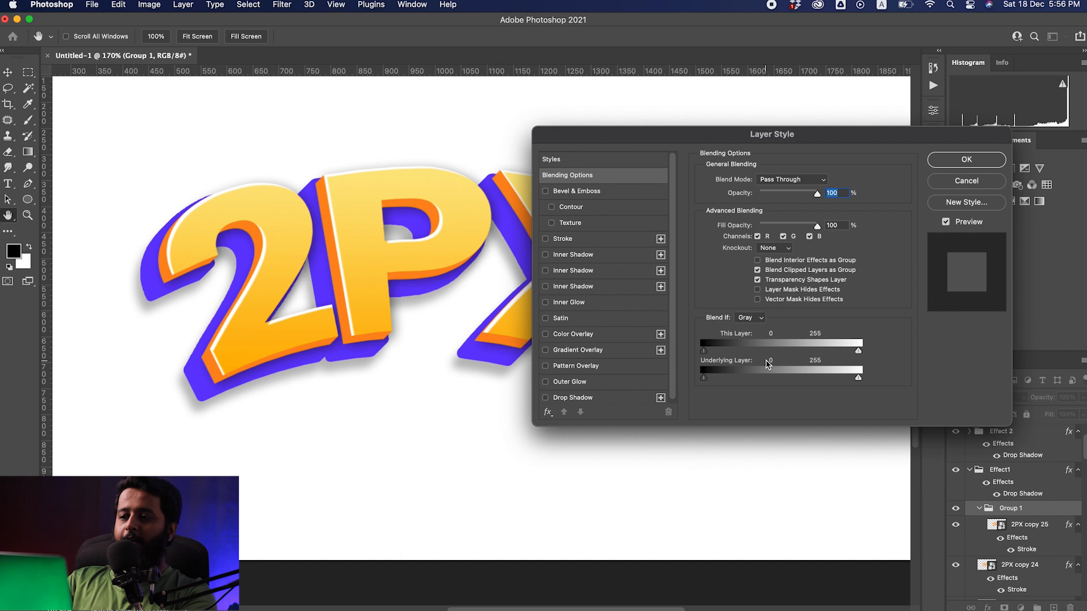
left_click(574, 255)
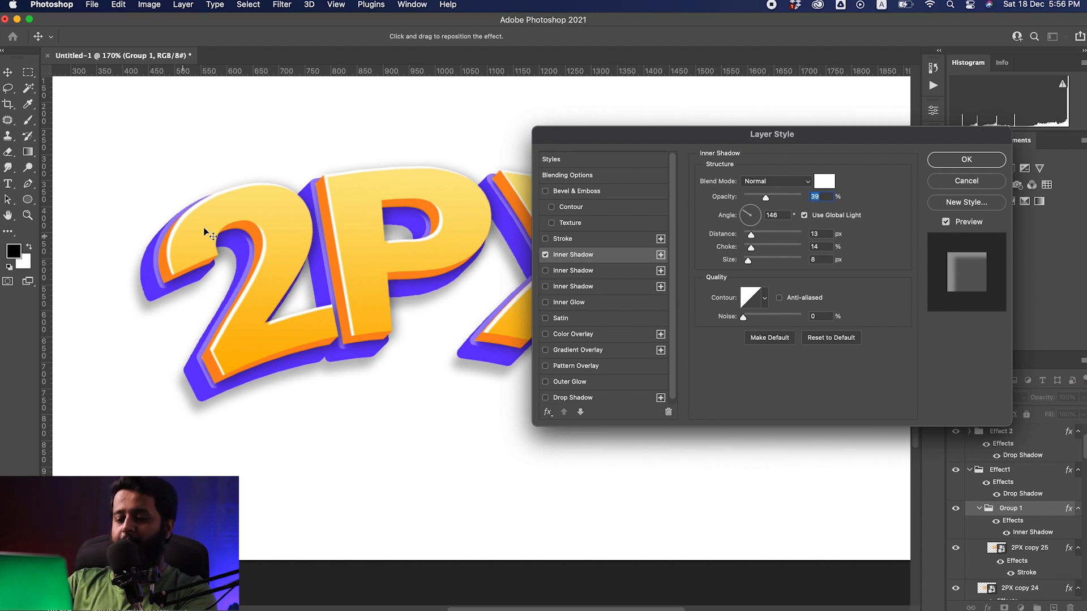
left_click_drag(766, 197, 764, 201)
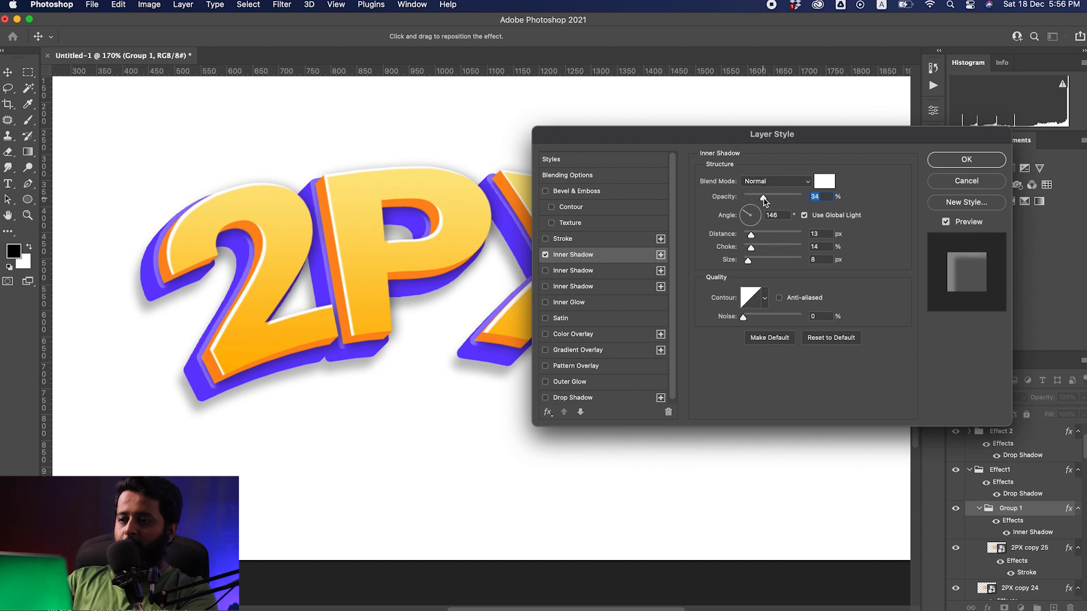
- Add a light purple Color Overlay at 16% opacity to the group that holds 2PX copy 25
left_click(566, 338)
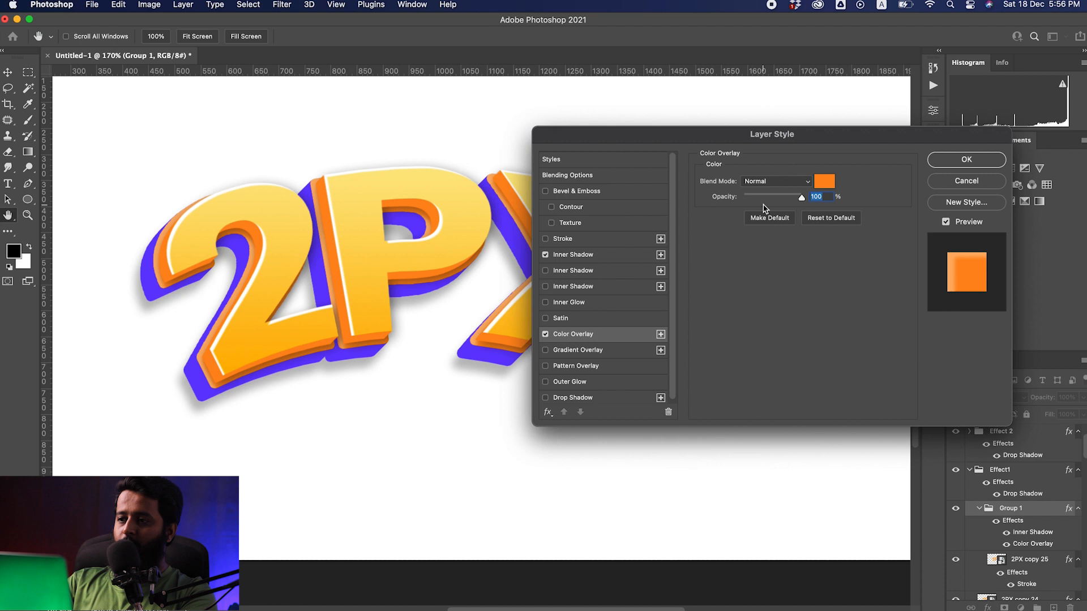
left_click_drag(796, 203, 756, 202)
left_click(825, 182)
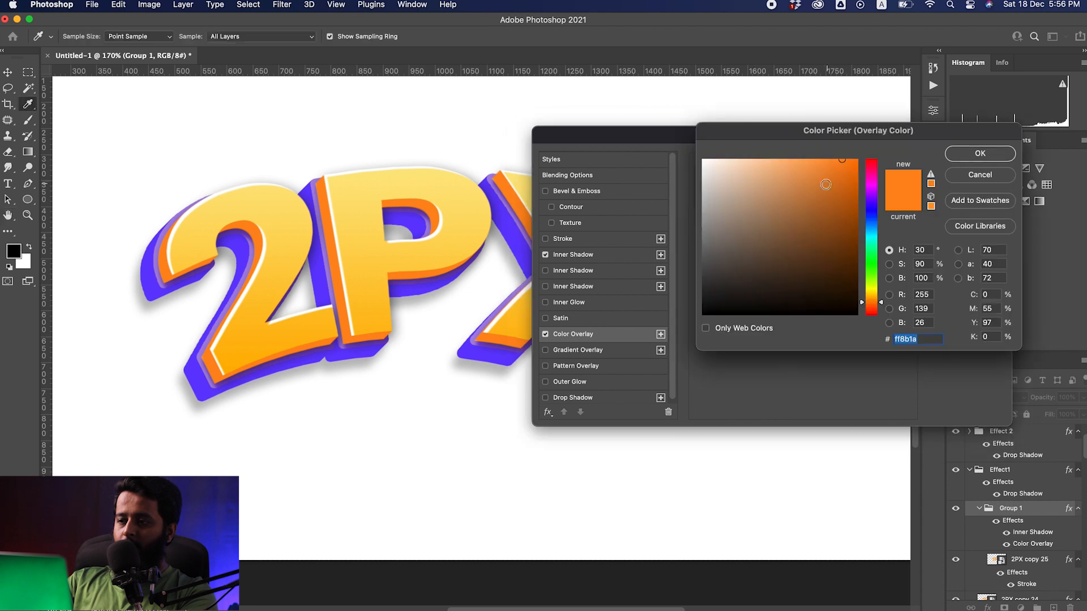
left_click_drag(871, 221, 870, 205)
mouse_move(800, 163)
left_mouse_down()
mouse_move(735, 141)
mouse_move(743, 152)
left_mouse_up()
left_click(983, 156)
left_click_drag(759, 197, 752, 200)
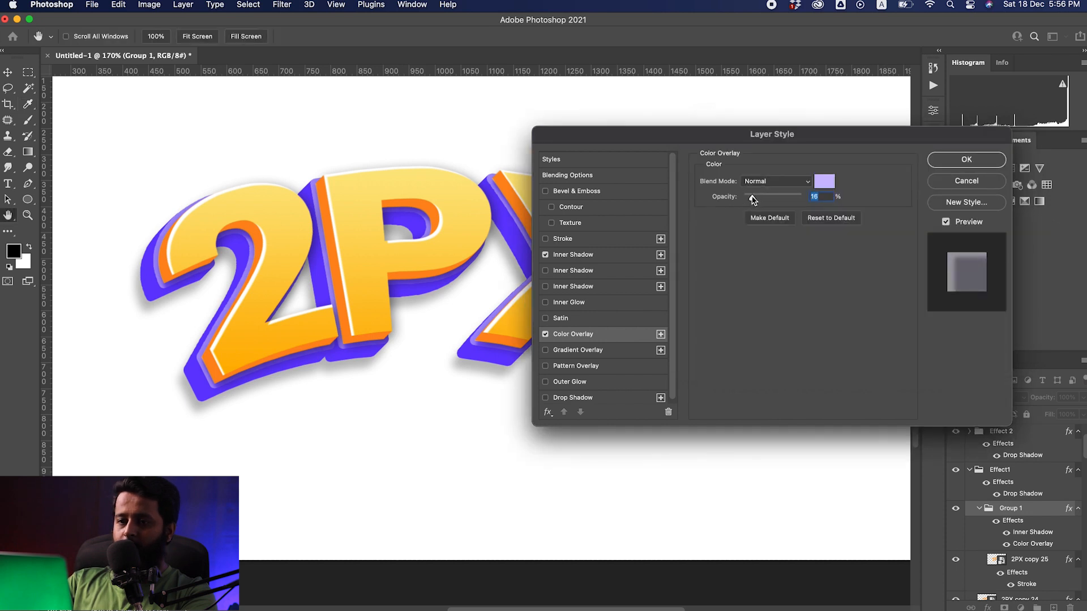
- Reduce the group's Inner Shadow to 14% opacity and 6 px distance, and apply the layer style
left_click(575, 255)
left_click_drag(763, 199, 750, 198)
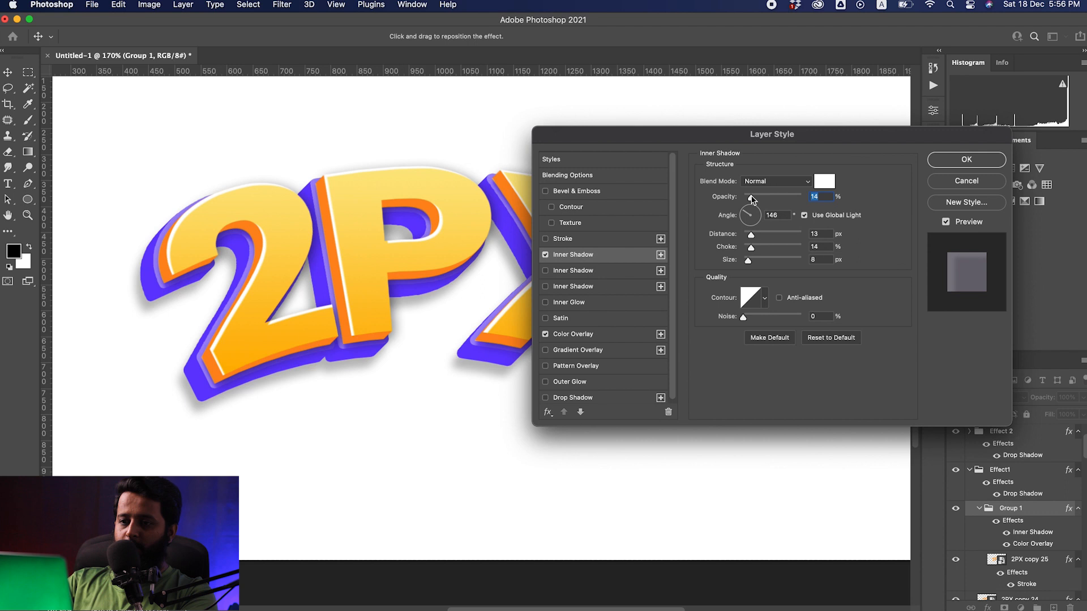
left_click_drag(747, 260, 750, 236)
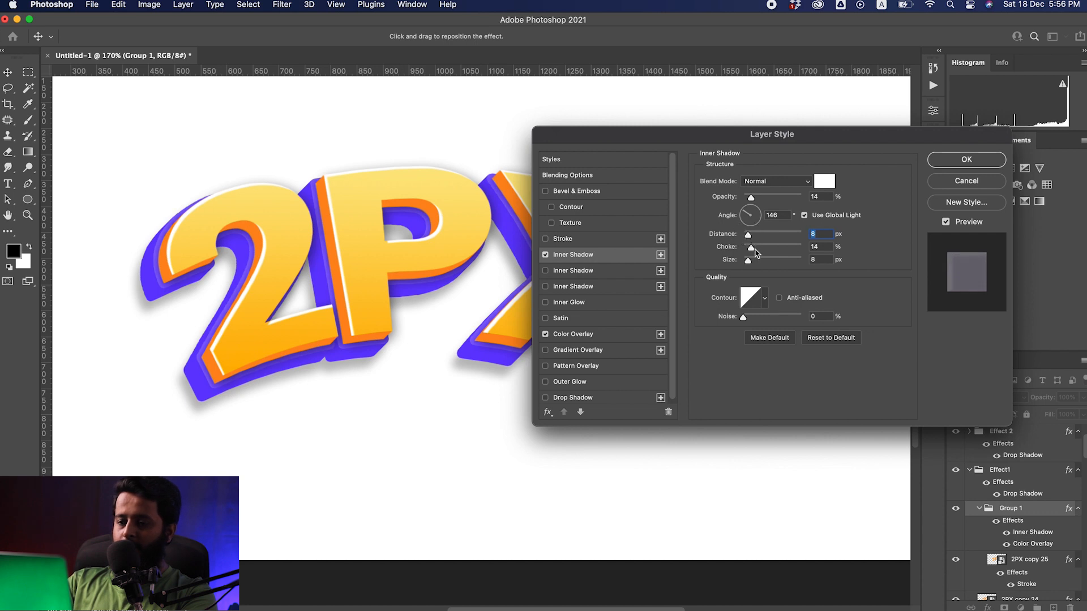
left_click(955, 162)
left_click_drag(523, 319, 492, 328)
left_click_drag(414, 350, 366, 292)
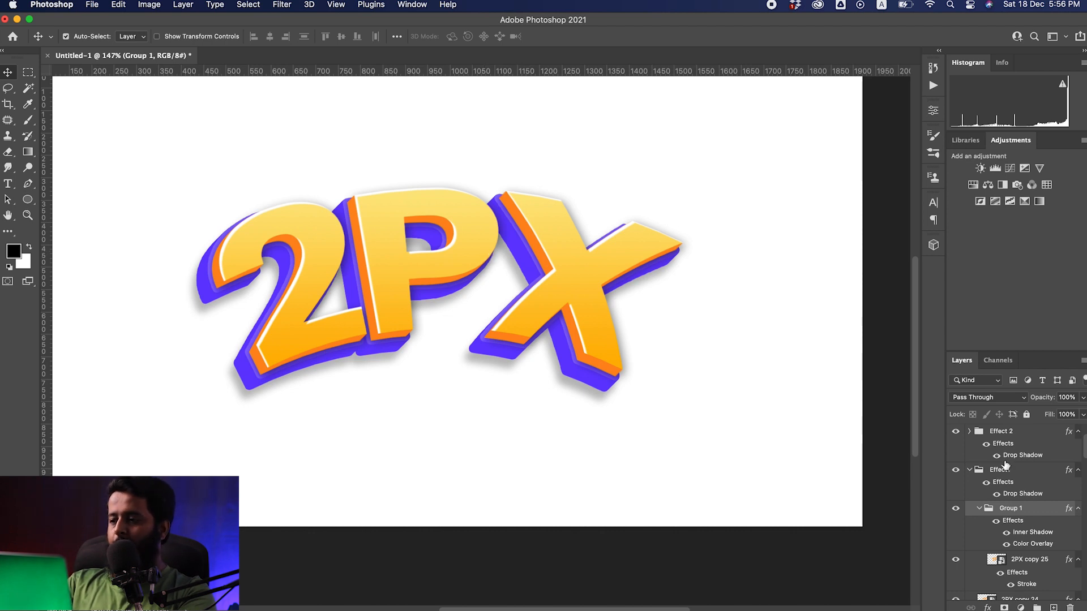
- Collapse the Effect1 and Effect 2 groups and the effect lists of Top Layer, Effect 2 and Effect1
left_click(970, 471)
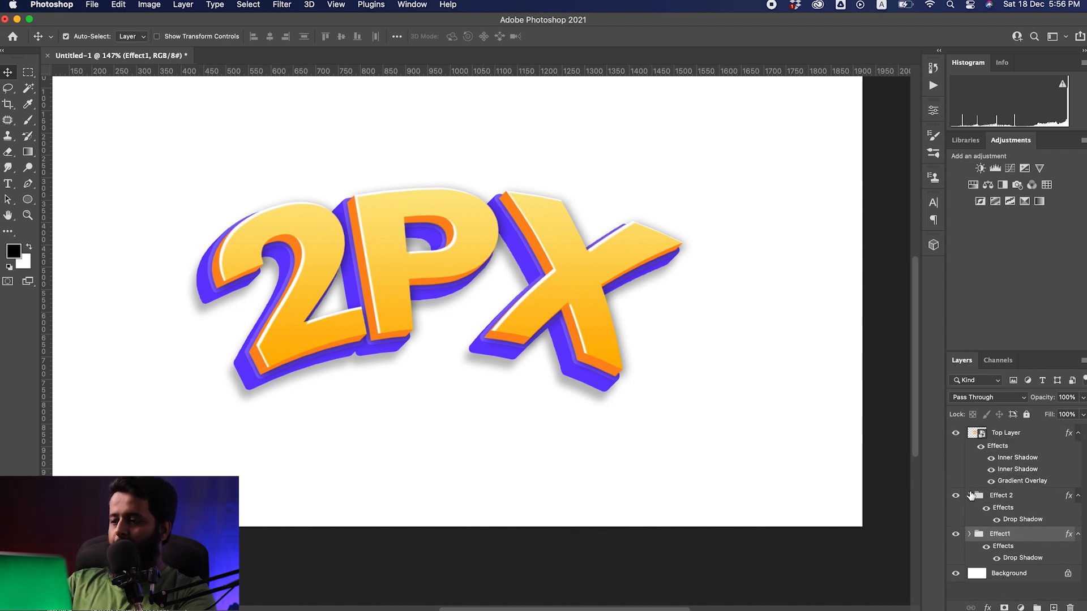
left_click(1078, 434)
left_click(1078, 451)
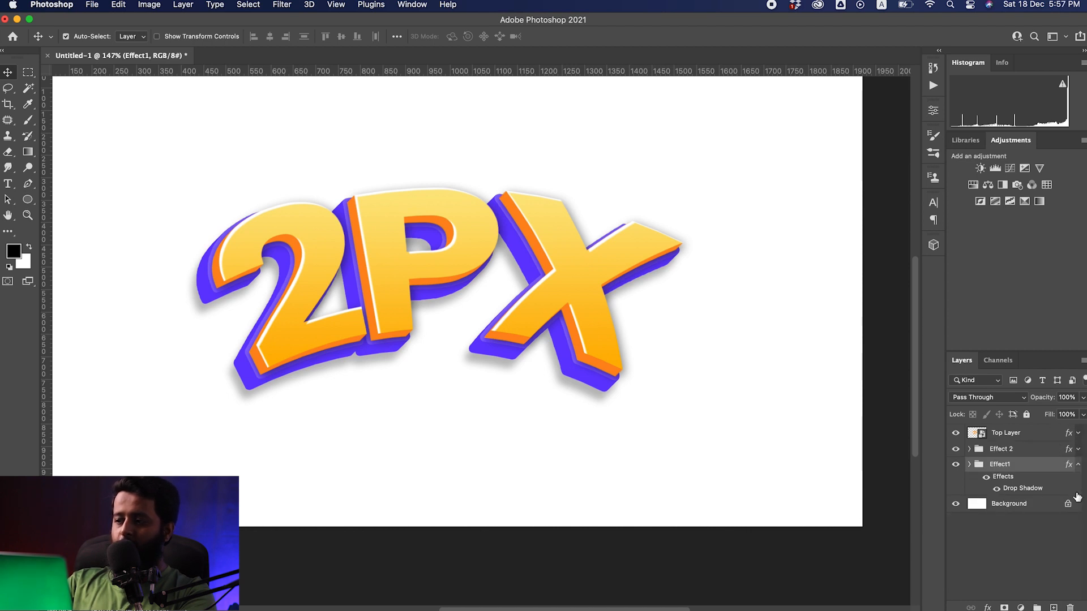
left_click(1078, 465)
left_click_drag(452, 347, 434, 346)
left_click_drag(272, 234, 753, 435)
left_click(1026, 436)
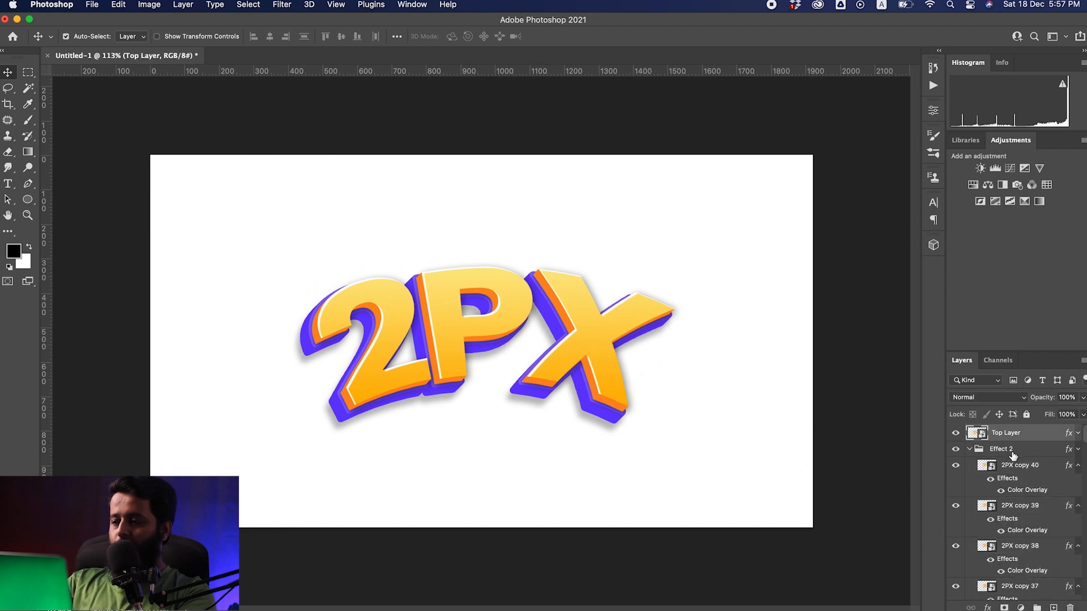
left_click(969, 449)
left_click(969, 449)
left_click(967, 448)
left_click(968, 463)
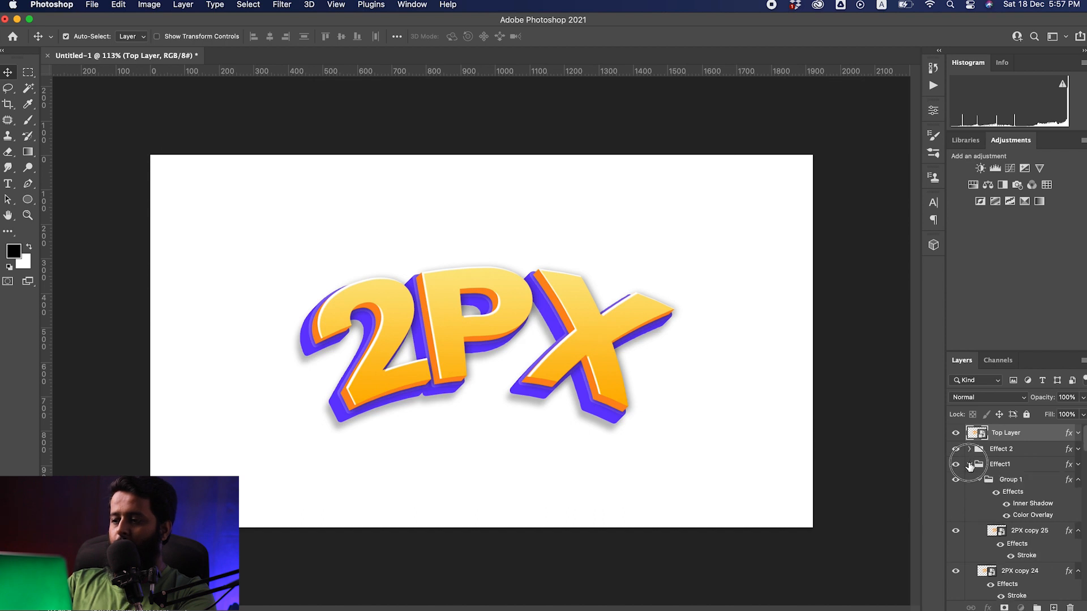
- Group Effect 2 and Effect1 together and name the new group "Effects"
left_click(996, 450)
left_click(1000, 465, "shift")
key("super+g")
double_click(997, 448)
type("Effects")
key("Return")
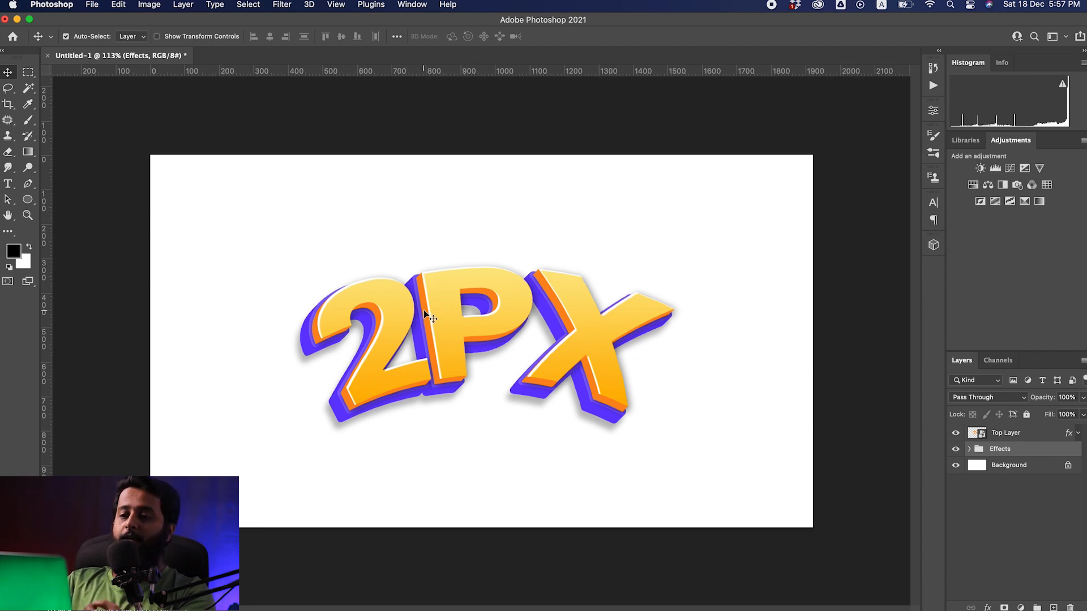
- Open the Top Layer smart object's contents and replace the text 2PX with "123"
double_click(979, 434)
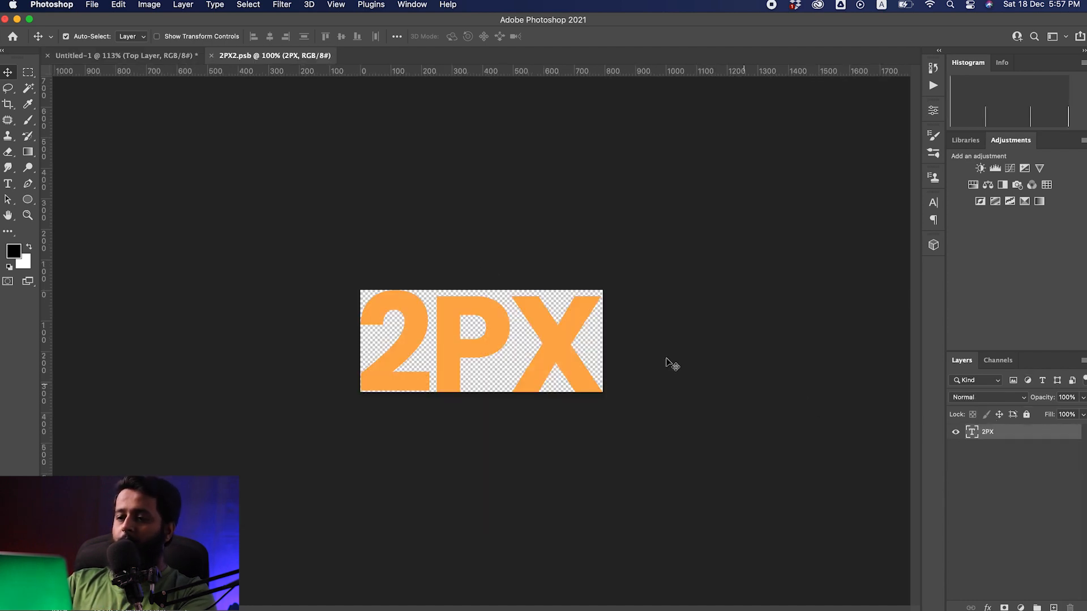
key("t")
left_click_drag(431, 340, 590, 338)
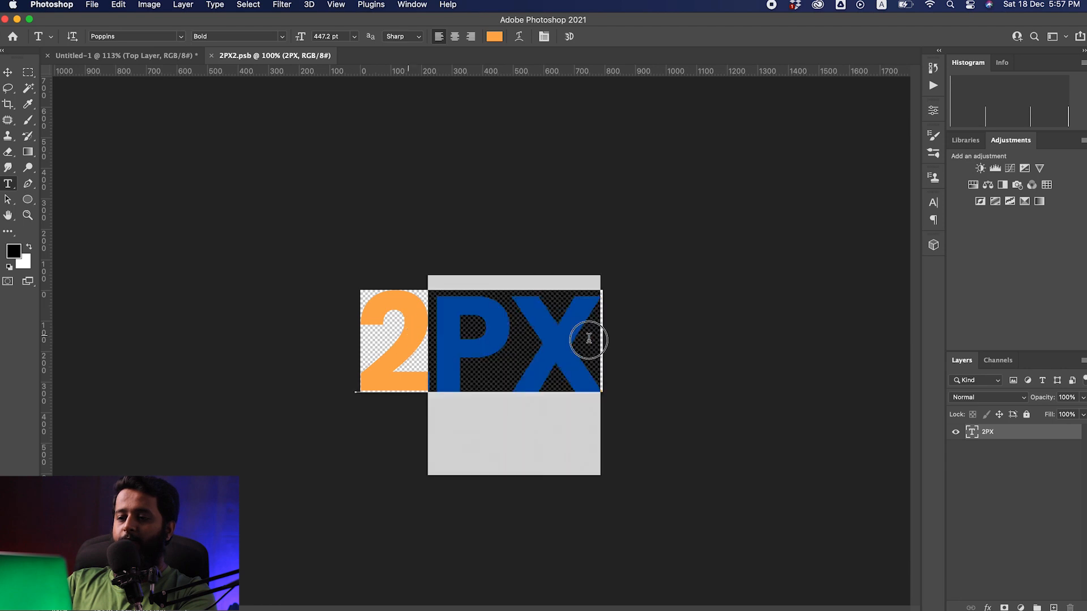
key("BackSpace")
key("BackSpace")
type("123")
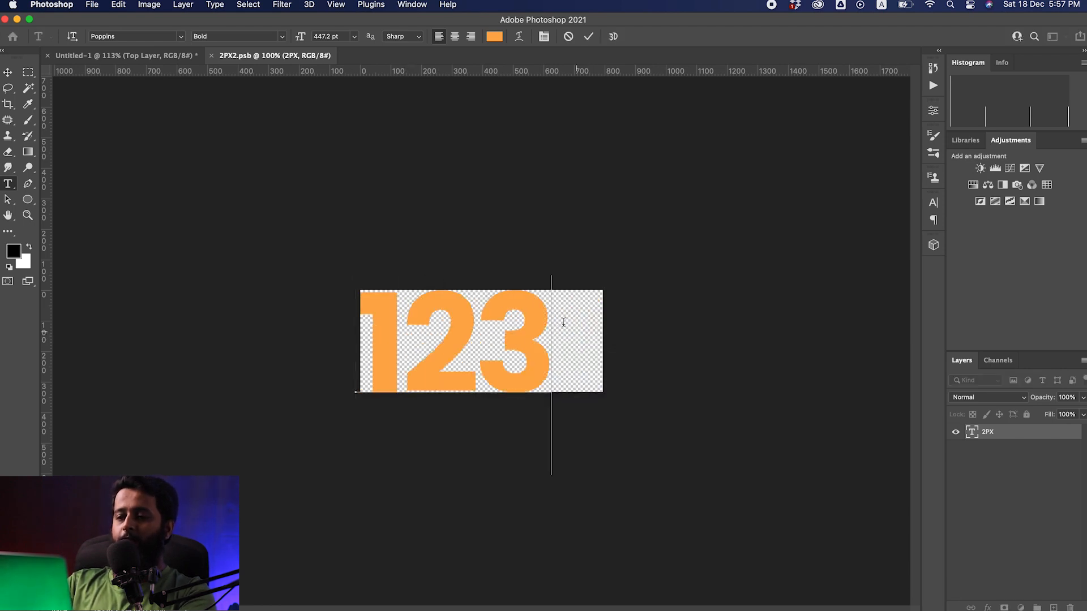
- Commit the text edit, save 2PX2.psb and return to the Untitled-1 document
left_click(7, 72)
left_click(92, 4)
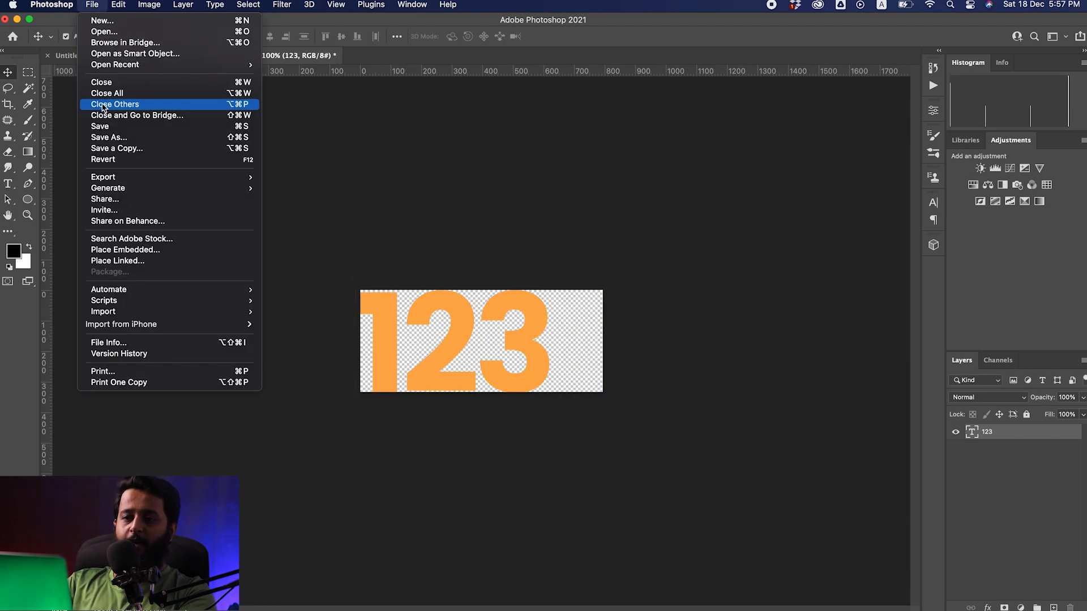
left_click(99, 127)
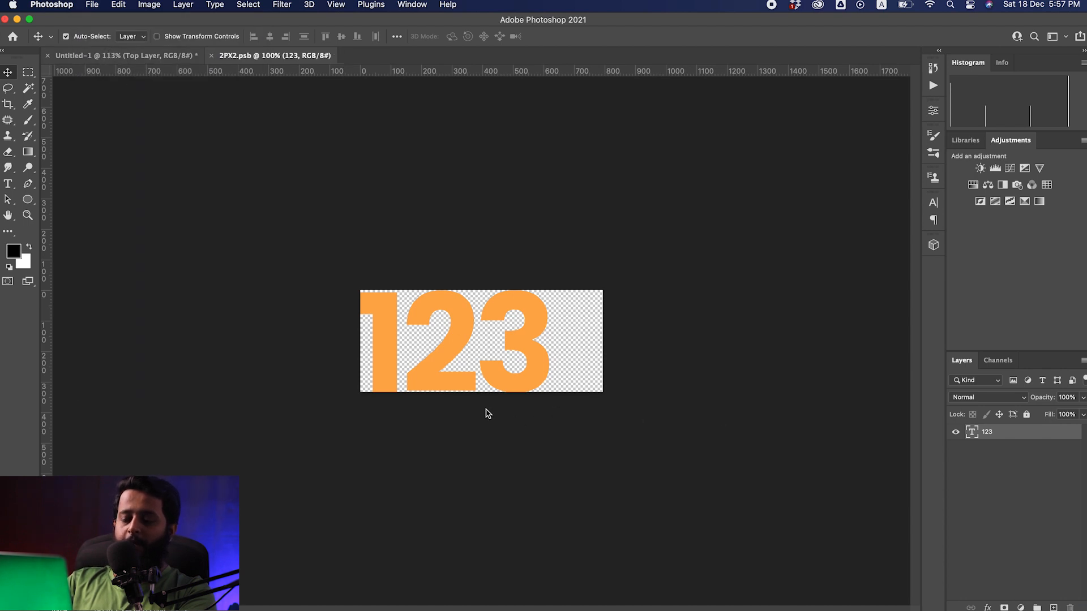
key("ctrl+Tab")
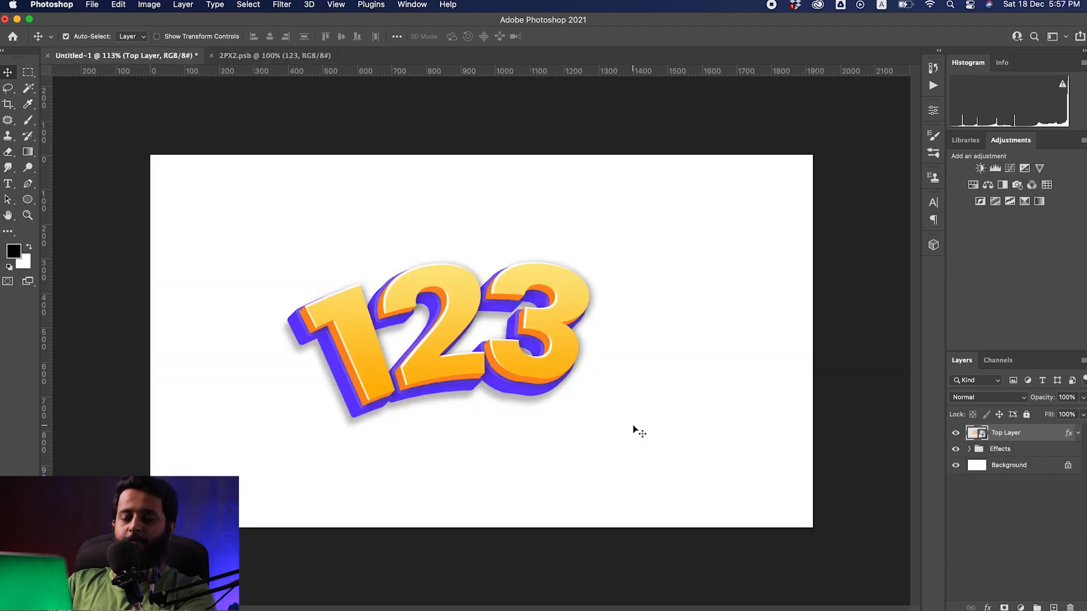
- Add a Solid Color fill layer directly above the Background in dark purple-blue 3f14ab
left_click(1004, 470)
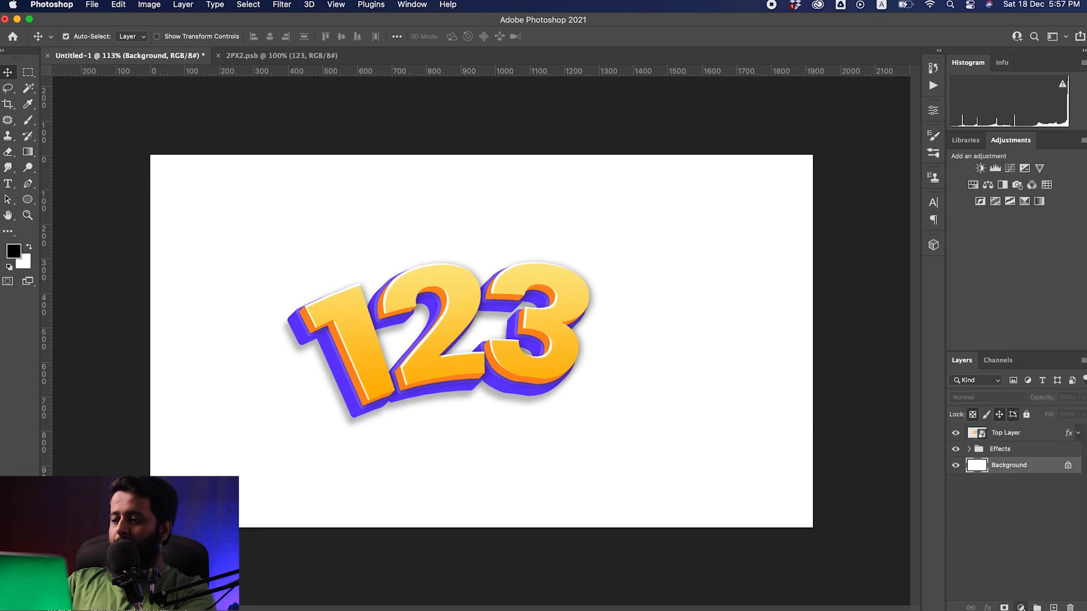
left_click(1021, 608)
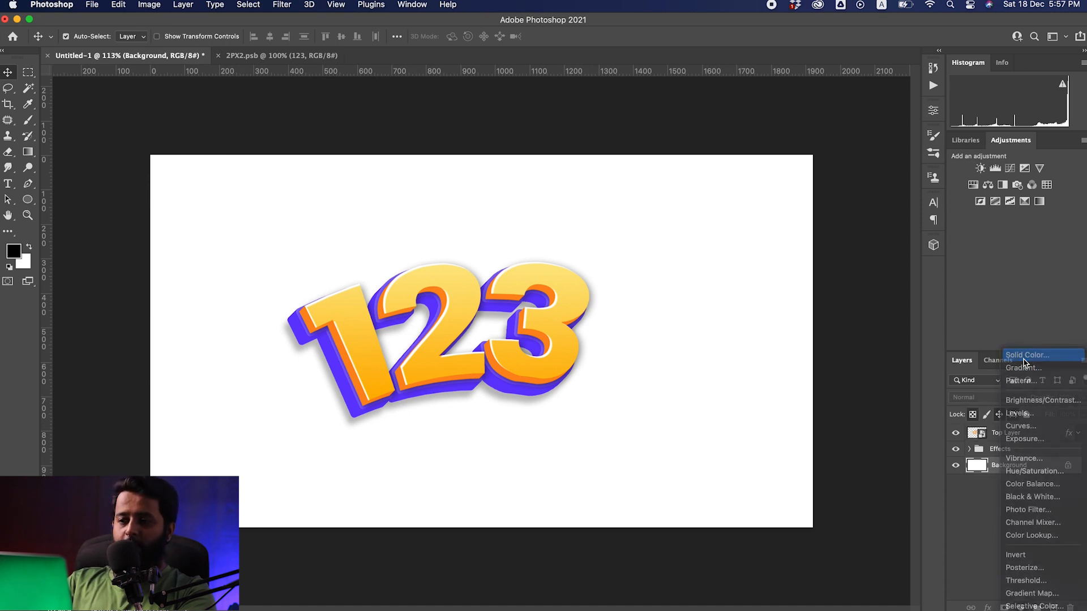
left_click(1026, 355)
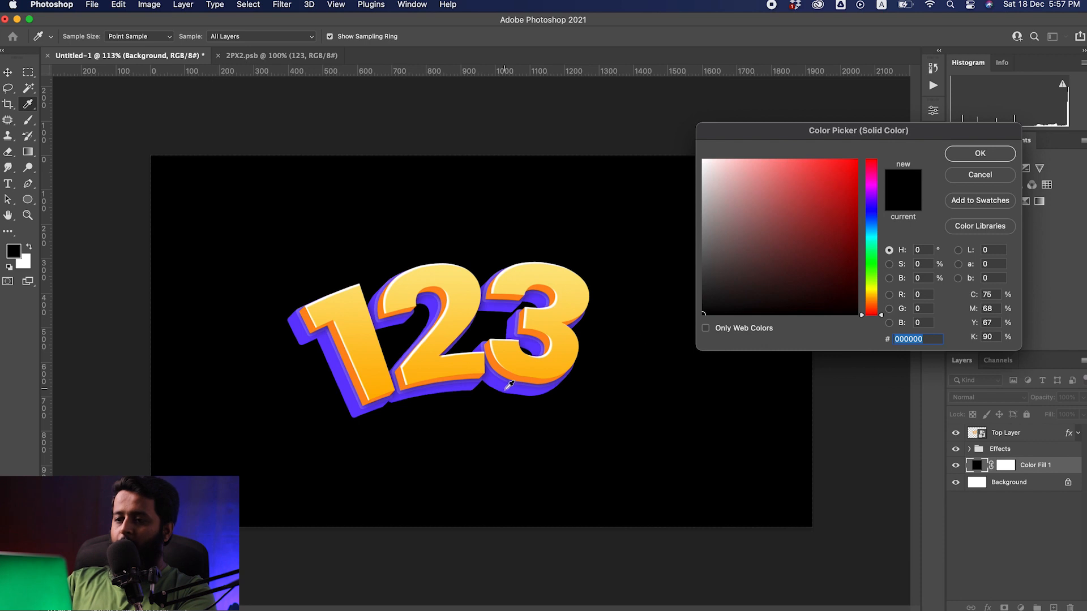
left_click(503, 390)
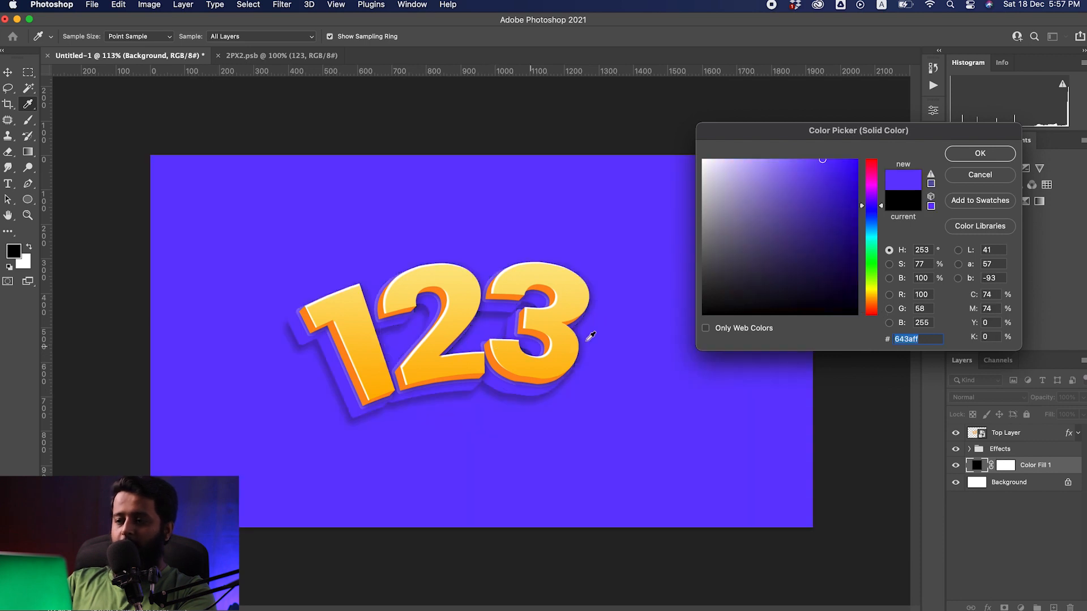
left_click(839, 210)
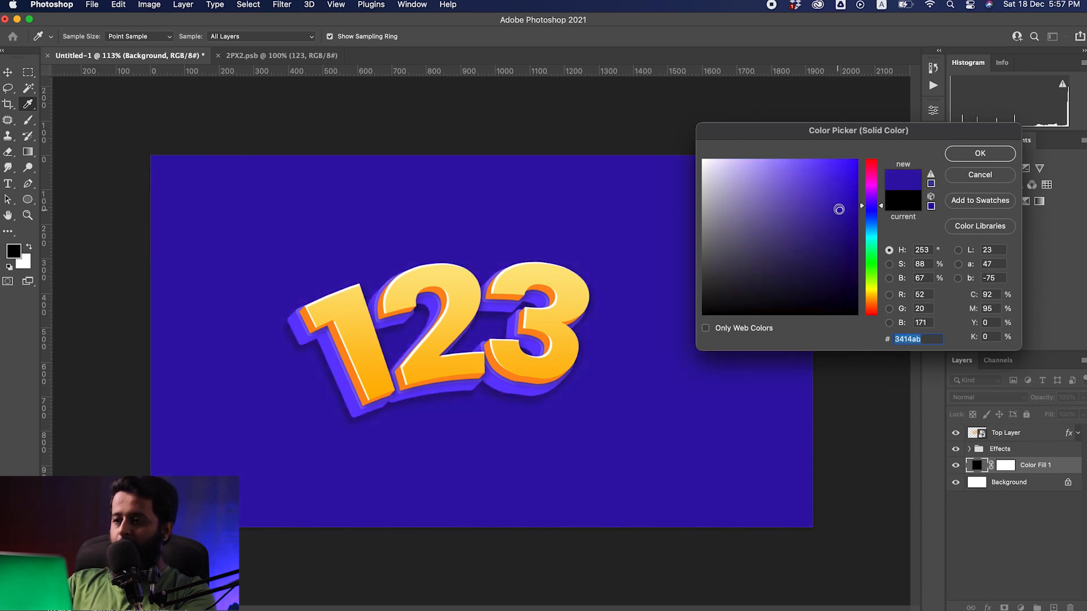
left_click_drag(875, 206, 876, 201)
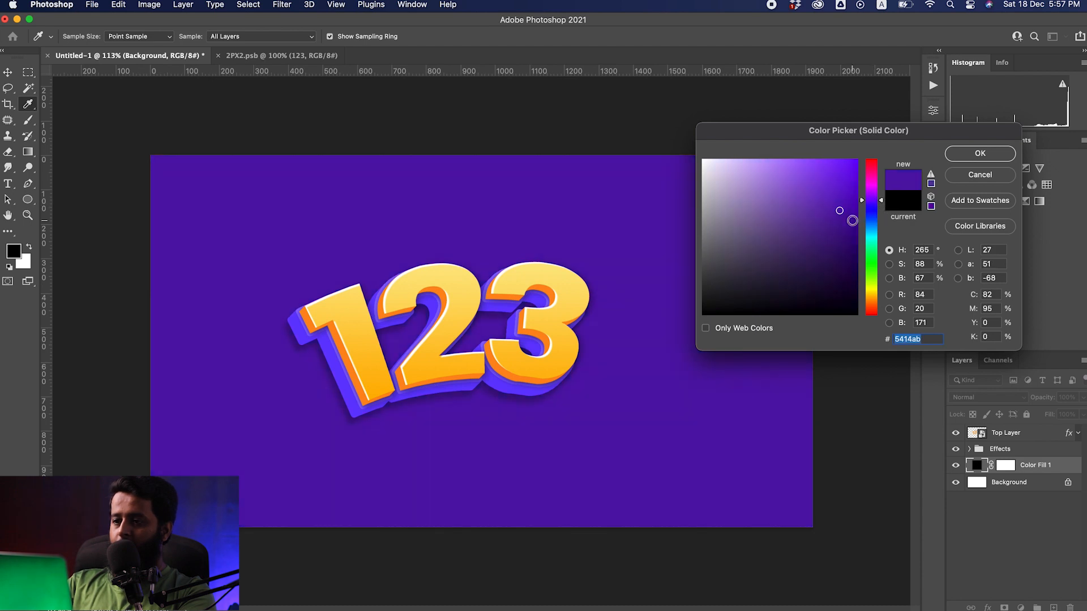
left_click(875, 204)
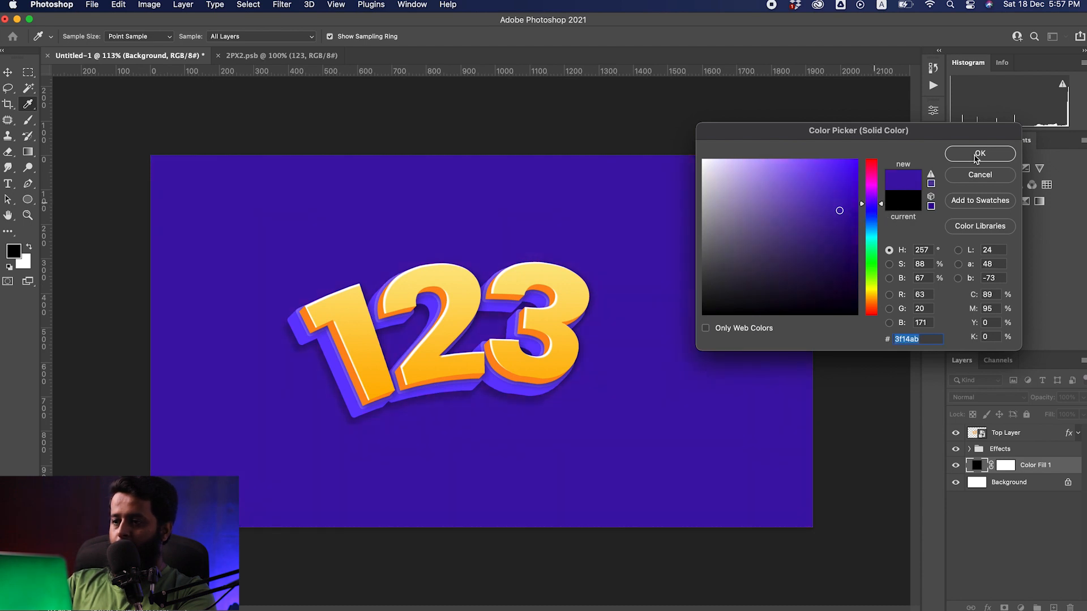
left_click(976, 158)
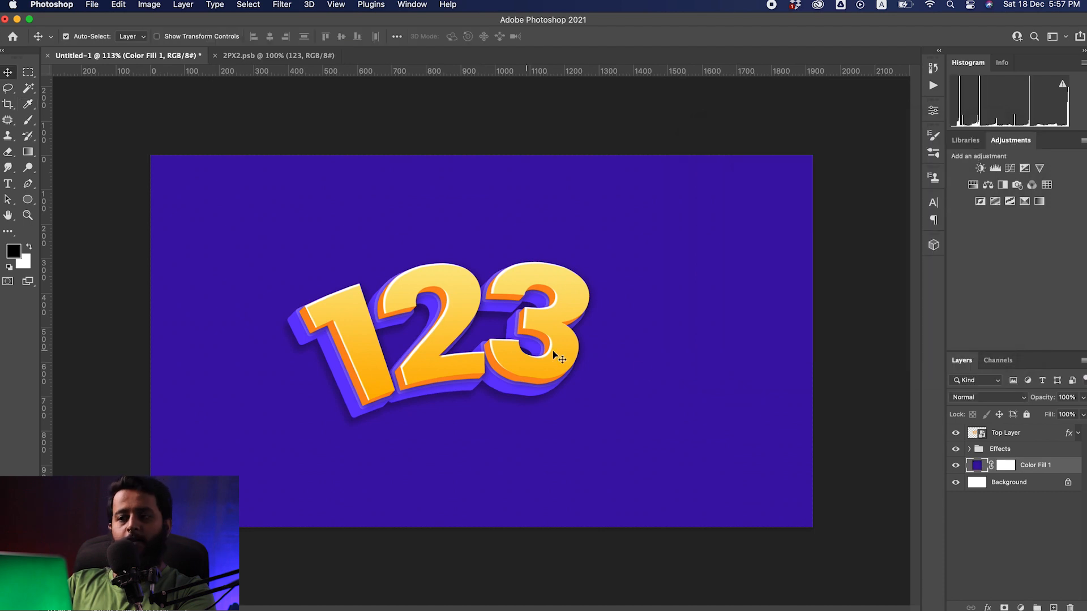
- Group Top Layer with the Effects group and centre the group horizontally and vertically on the canvas
left_click(1002, 452)
left_click(1022, 434, "shift")
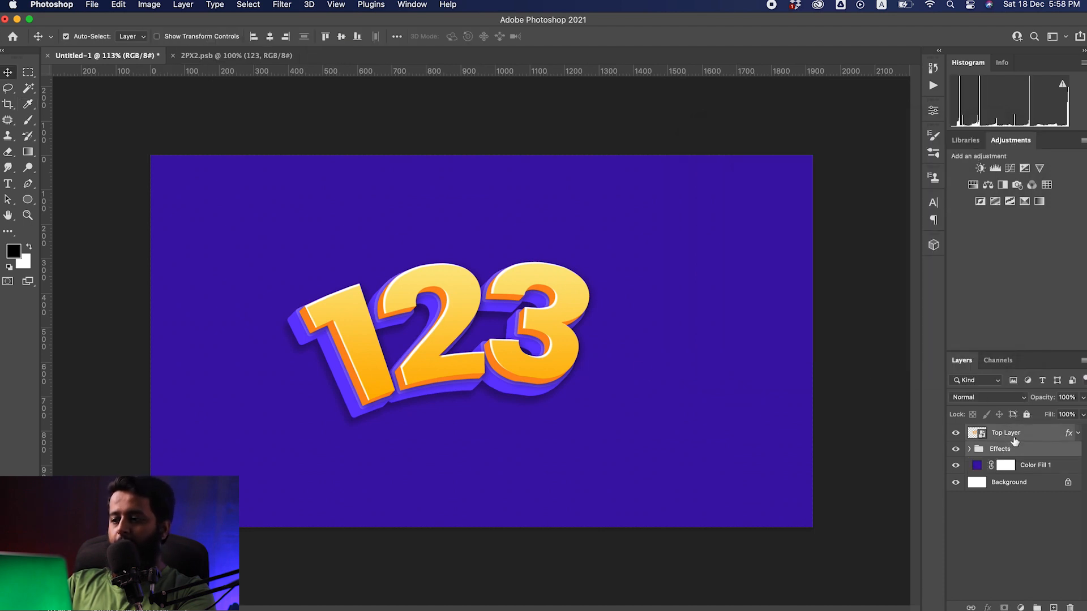
key("super+g")
key("super+a")
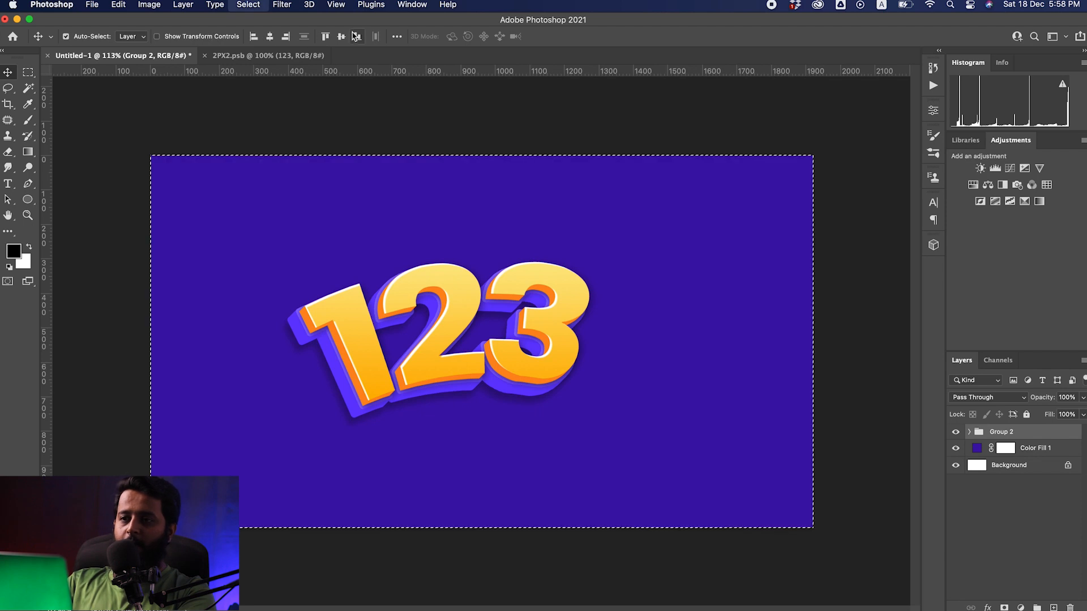
left_click(270, 37)
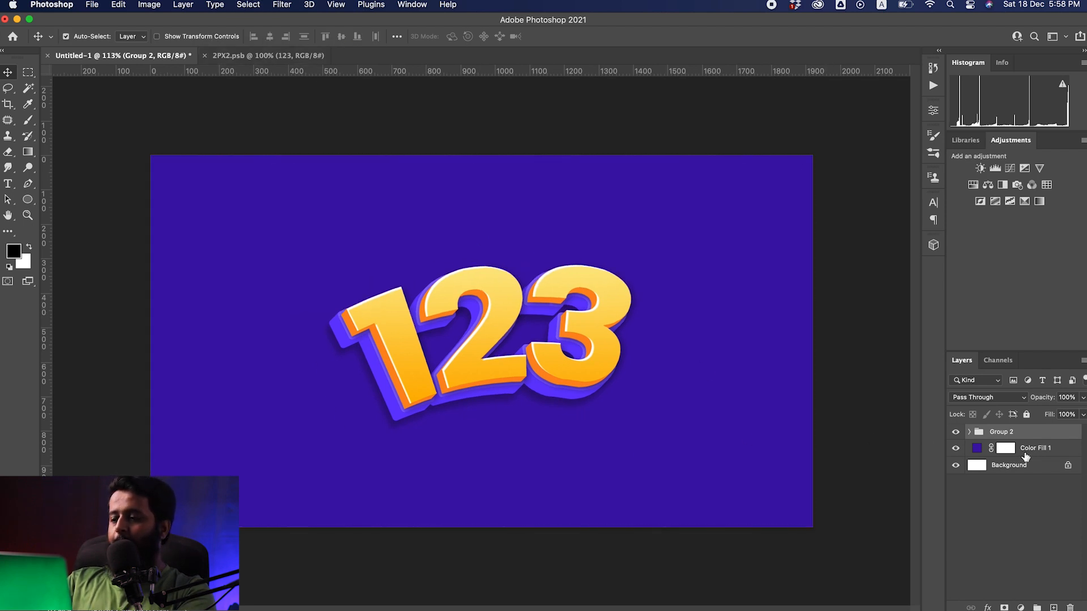
- Expand Group 2 and open the Top Layer smart object's contents
left_click(969, 432)
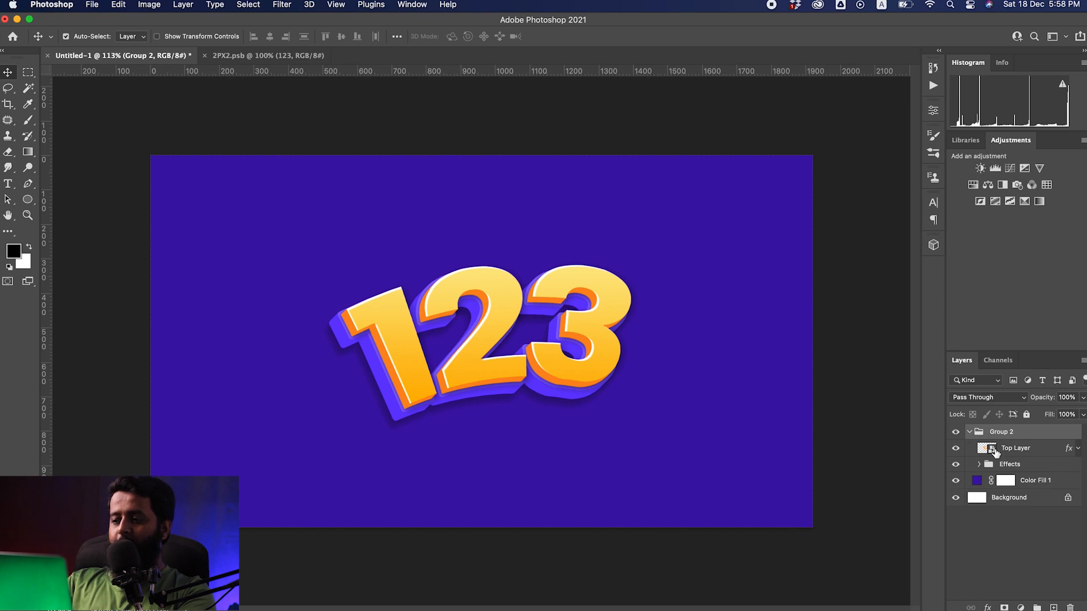
double_click(990, 448)
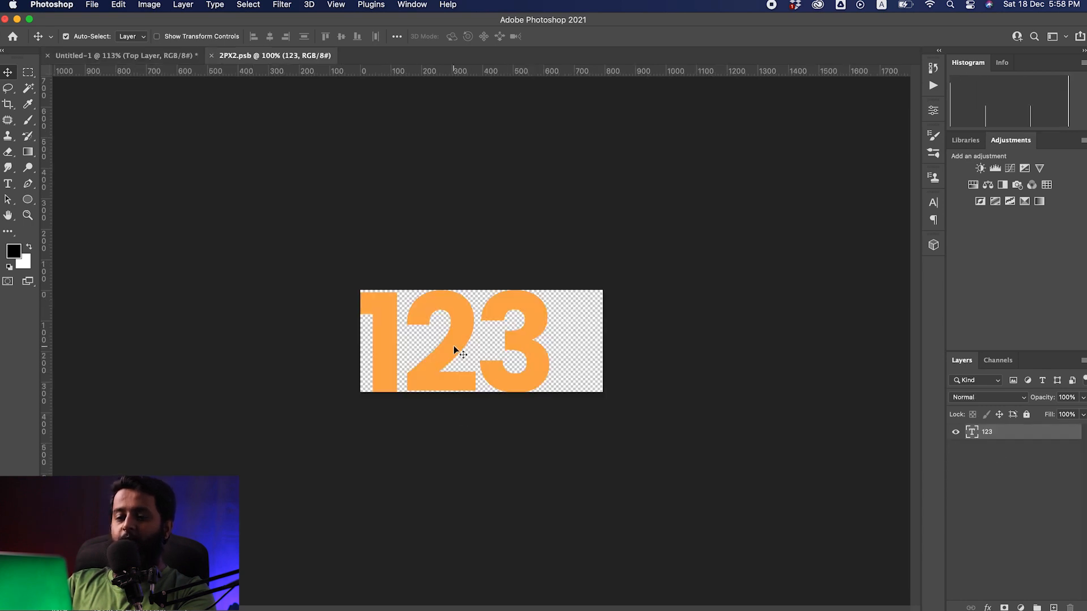
- Draw a black maple tree from the Leaf Trees custom shapes, about 221 px square, over the digit 3
left_click(27, 199)
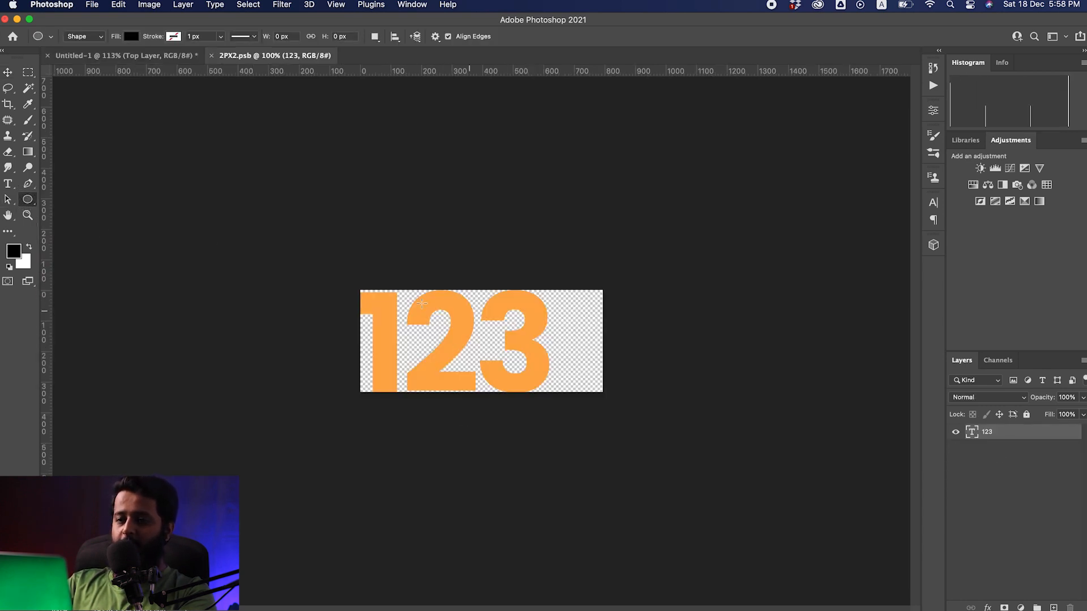
right_click(28, 201)
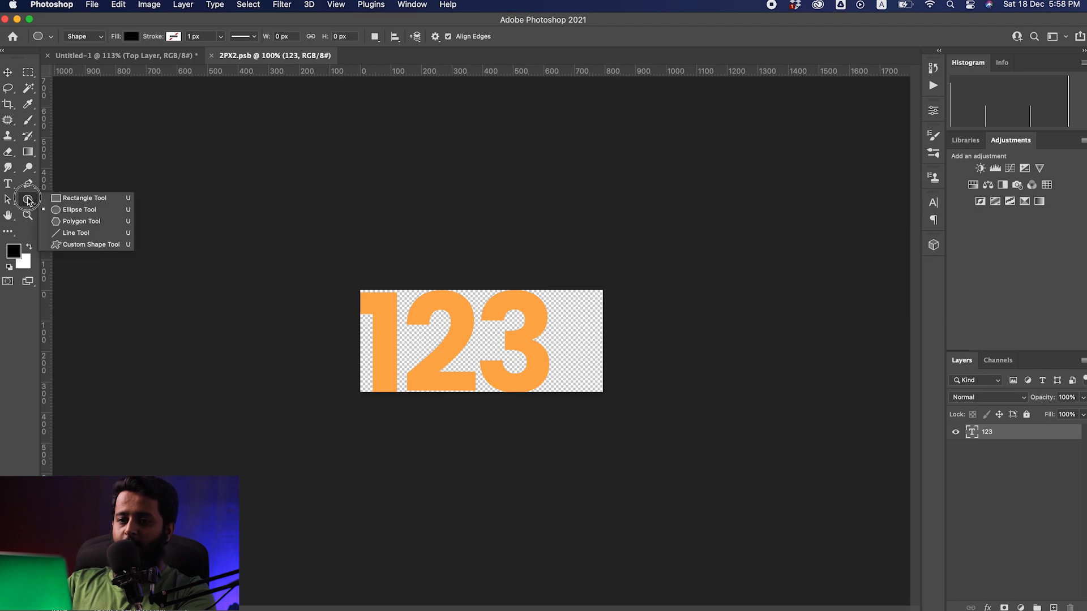
left_click(76, 245)
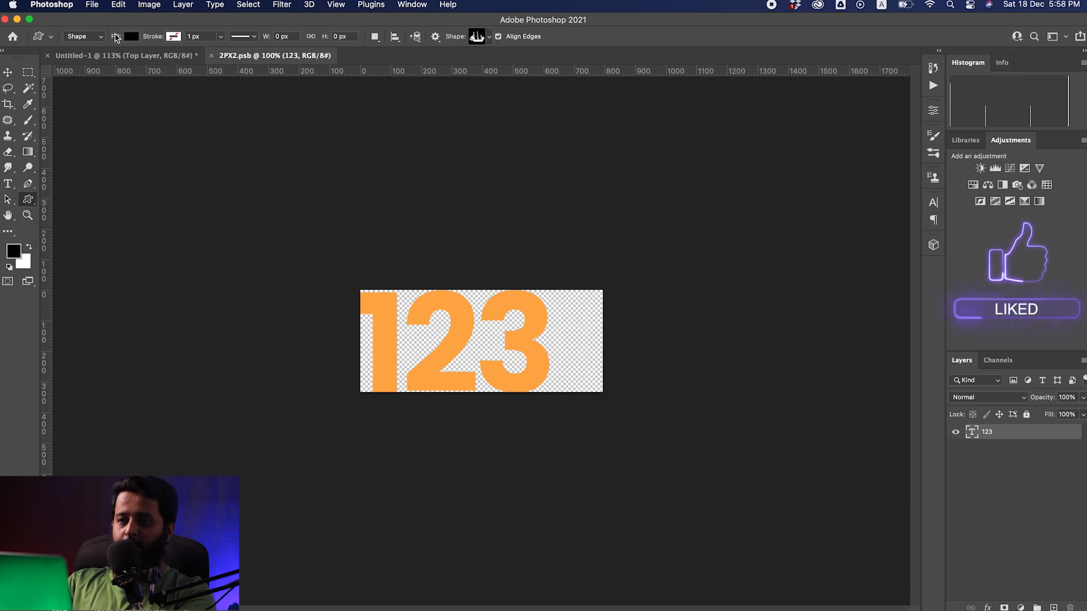
left_click(479, 37)
left_click(478, 37)
left_click(479, 37)
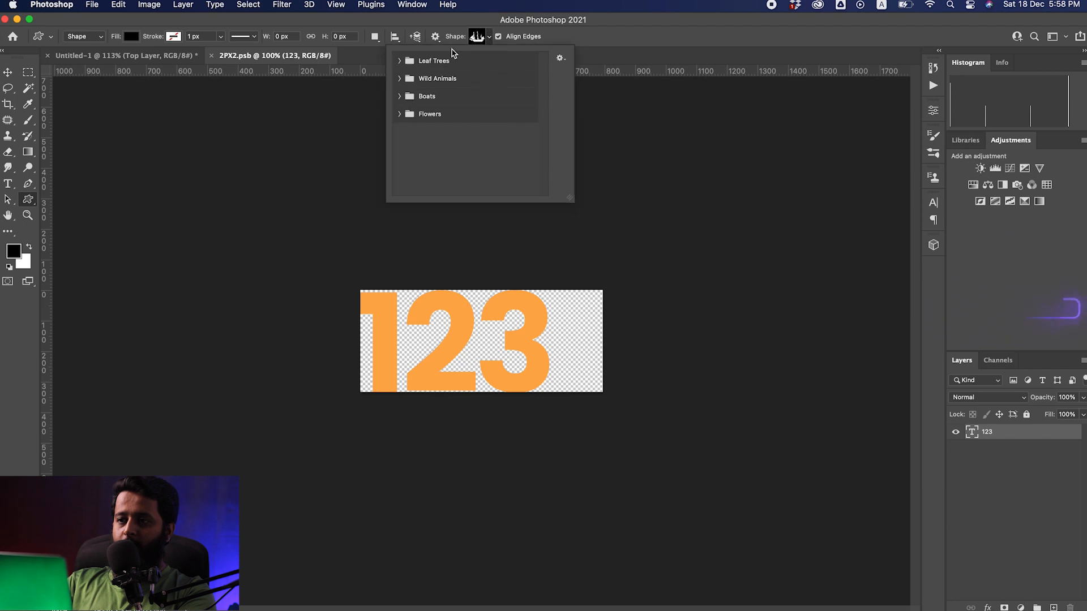
left_click(398, 61)
left_click(435, 99)
left_click_drag(481, 314, 548, 385)
- Hide the 123 text layer and move the maple tree shape to the middle of the canvas
key("v")
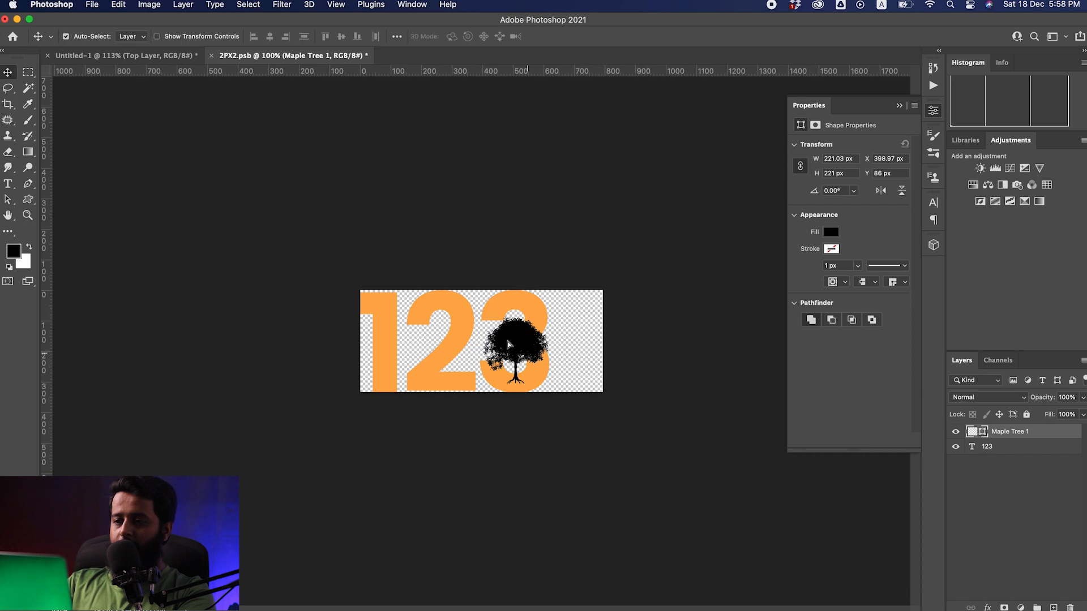
left_click_drag(520, 351, 519, 344)
left_click(956, 447)
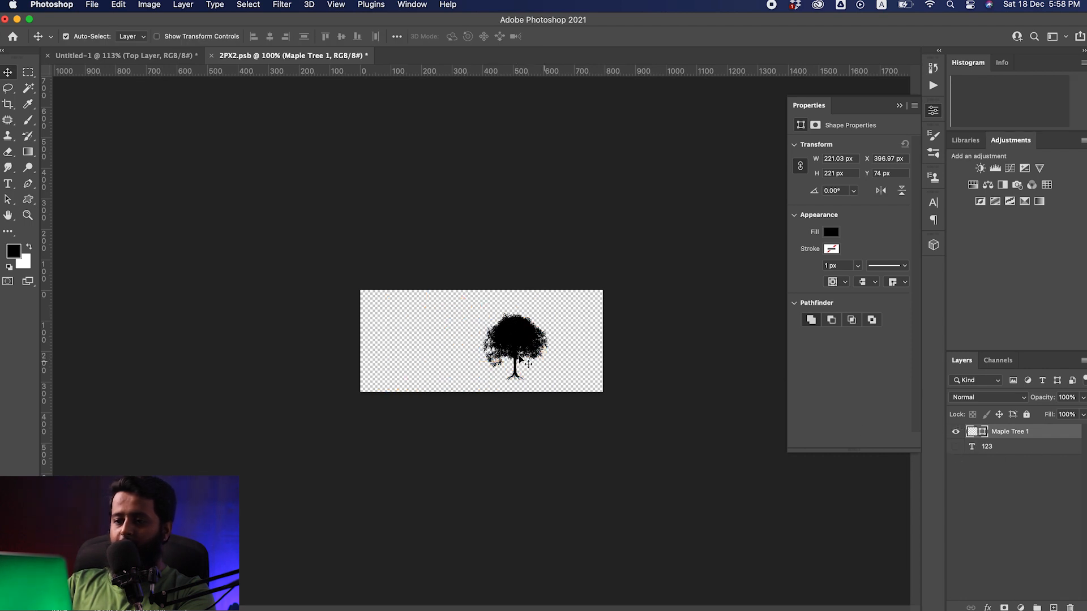
left_click_drag(522, 344, 492, 339)
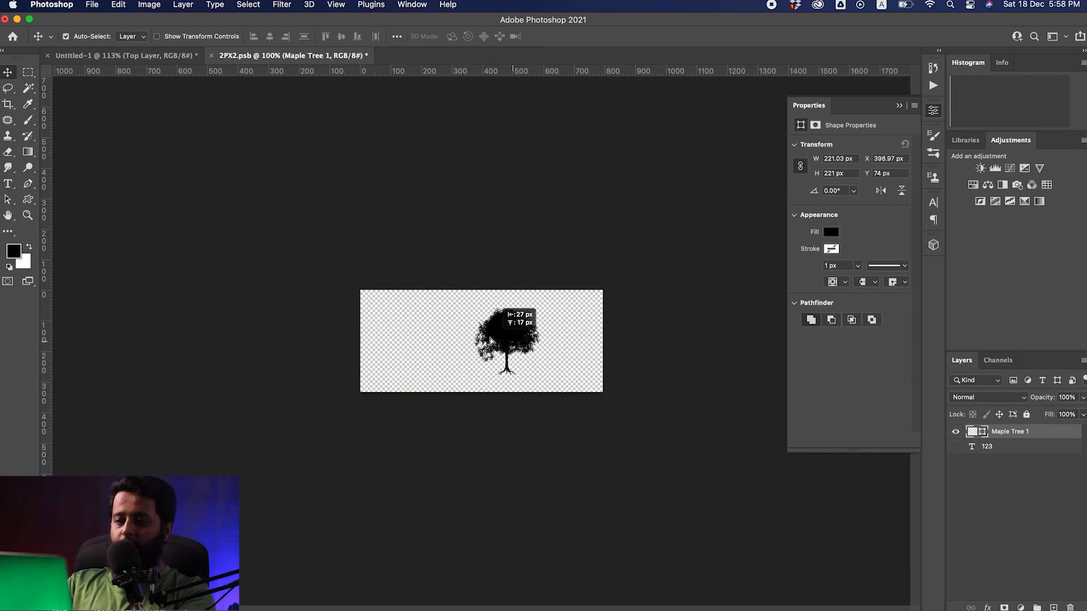
- Save 2PX2.psb, check the tree with the extruded effect in Untitled-1, and return to 2PX2.psb
key("super+s")
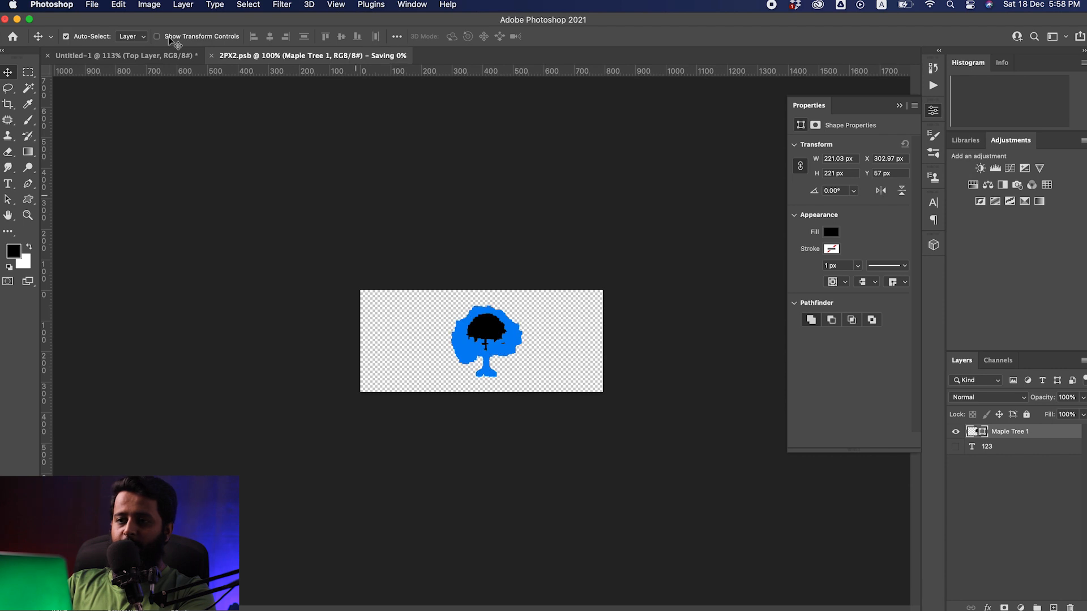
left_click(139, 57)
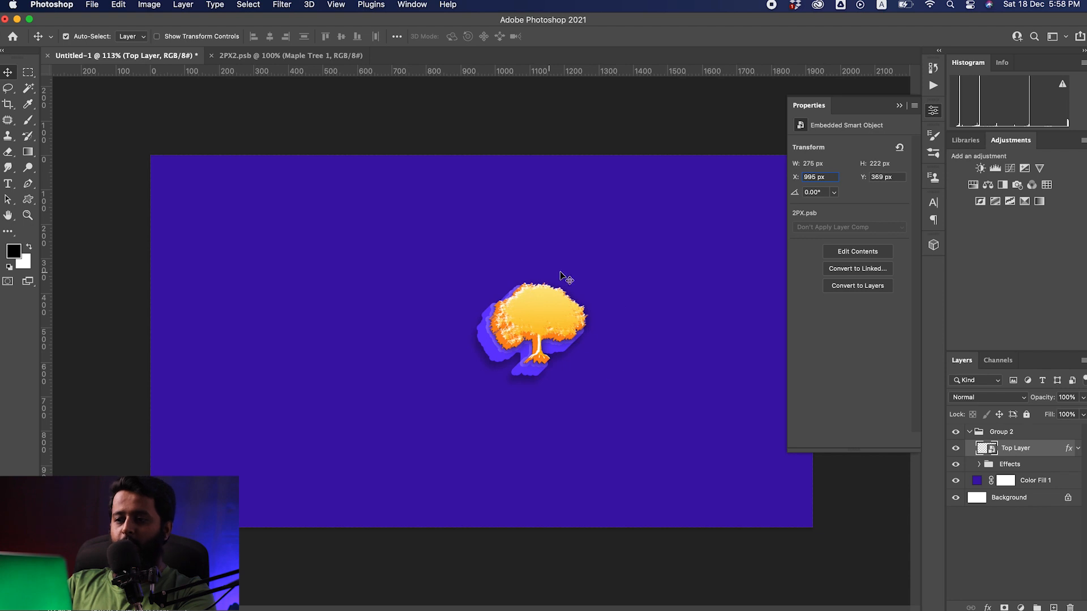
left_click(315, 57)
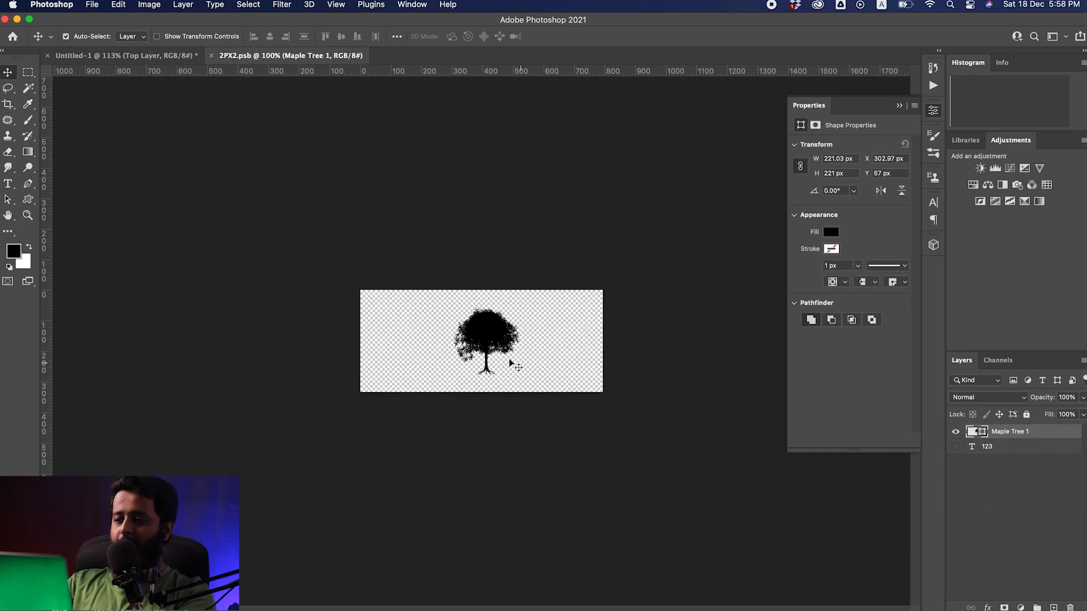
- Replace the maple tree with a black ten-sided polygon about 264 by 251 px and save 2PX2.psb to update Untitled-1
key("Delete")
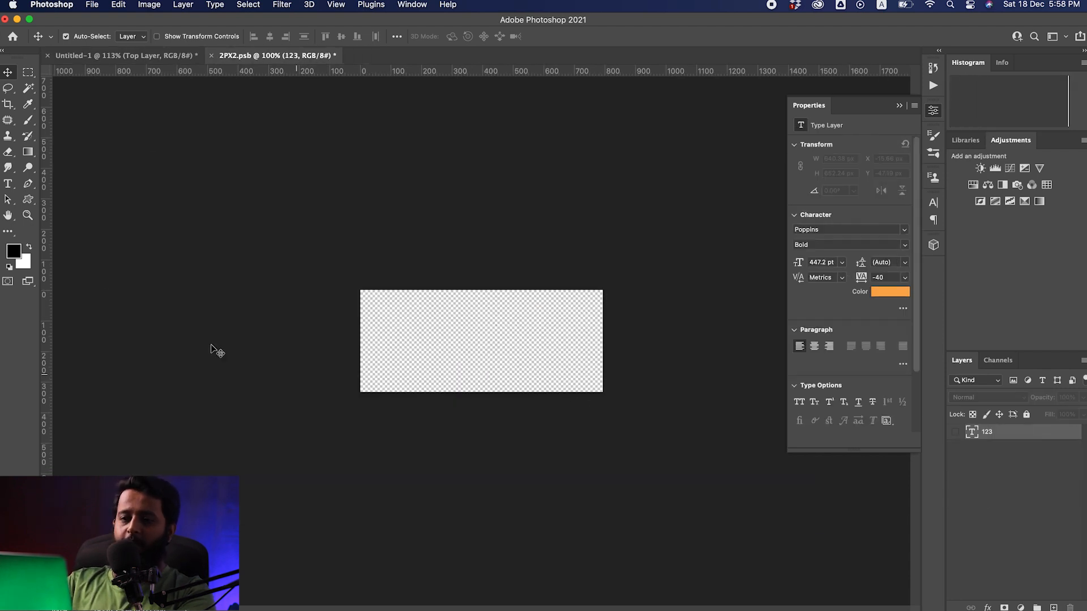
left_click(29, 201)
right_click(31, 204)
left_click(70, 231)
left_click_drag(467, 310, 485, 365)
key("v")
key("super+s")
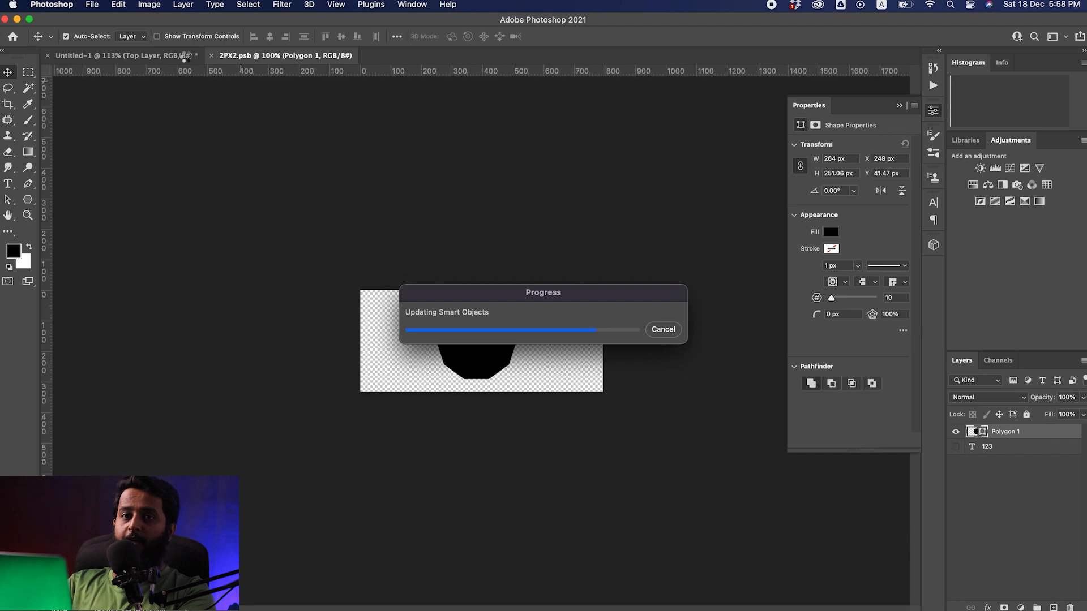
left_click(187, 56)
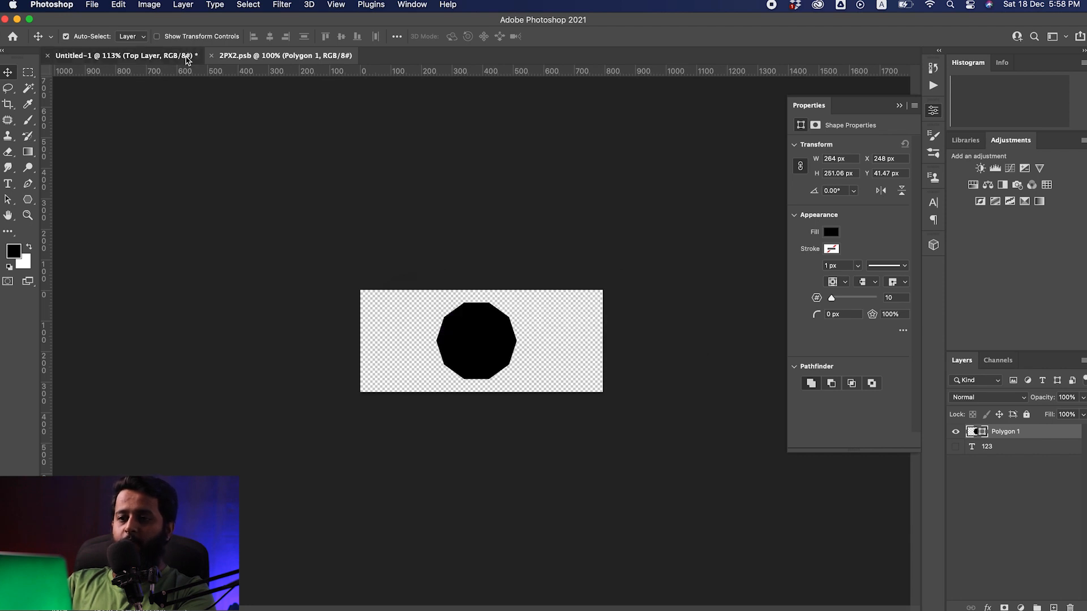
- Return to 2PX2.psb, delete the polygon shape and show the 123 text layer
left_click(275, 56)
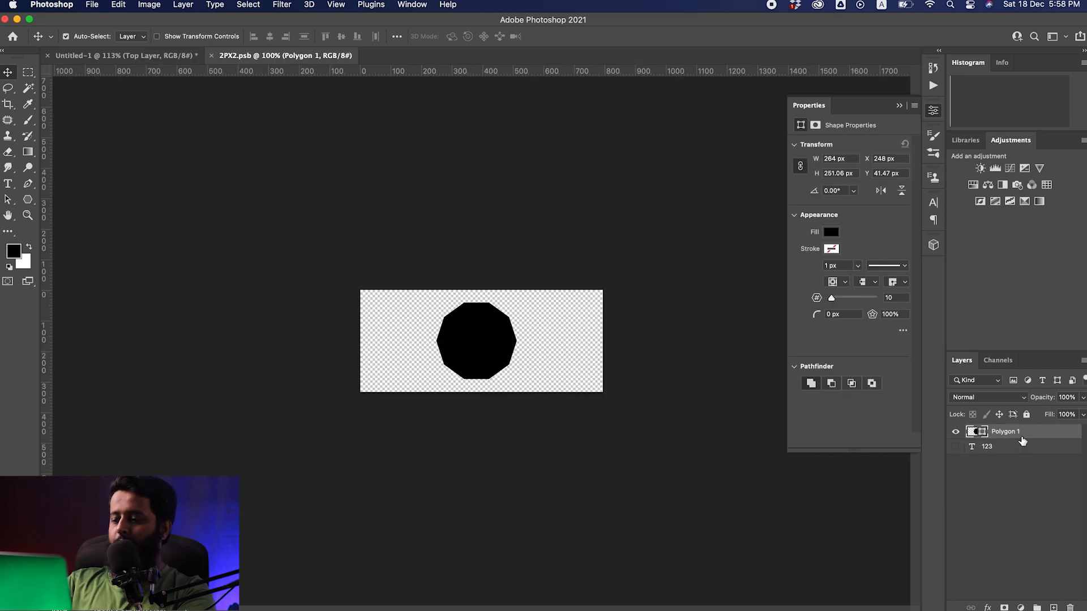
key("Delete")
left_click(956, 432)
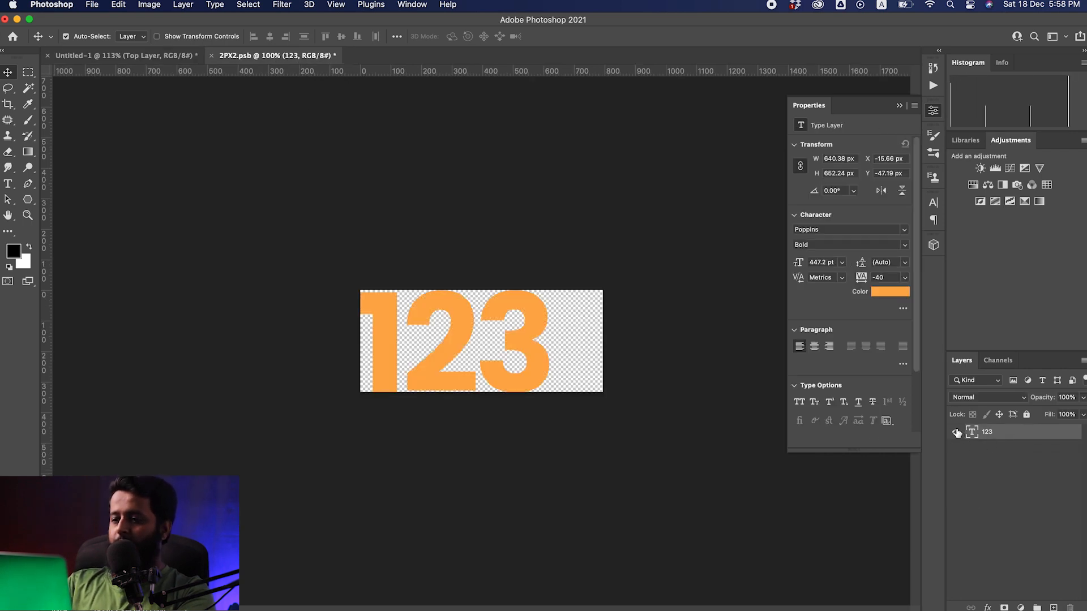
- Replace the text 123 with "2PX"
double_click(407, 359)
type("2")
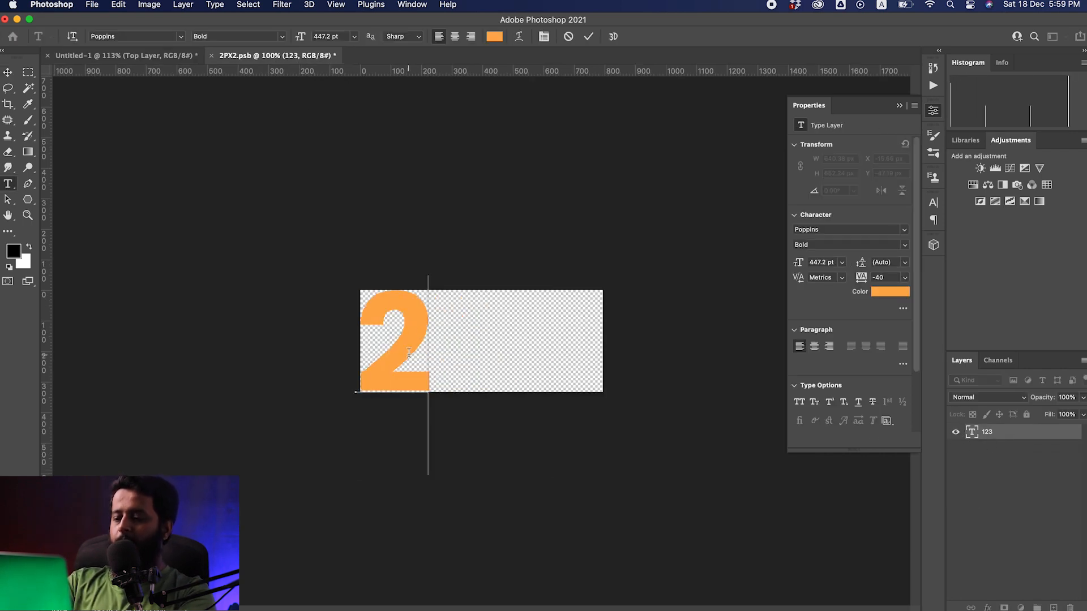
type("PX")
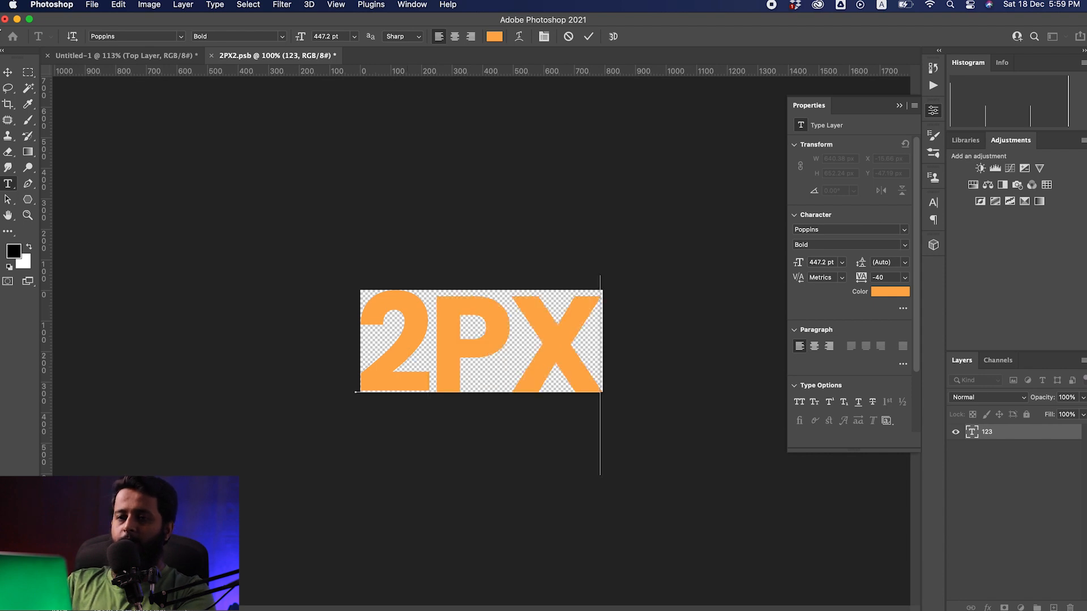
- Commit the text edit, save 2PX2.psb and go back to Untitled-1 with the layer properties collapsed
left_click(8, 72)
key("cmd+s")
left_click(164, 55)
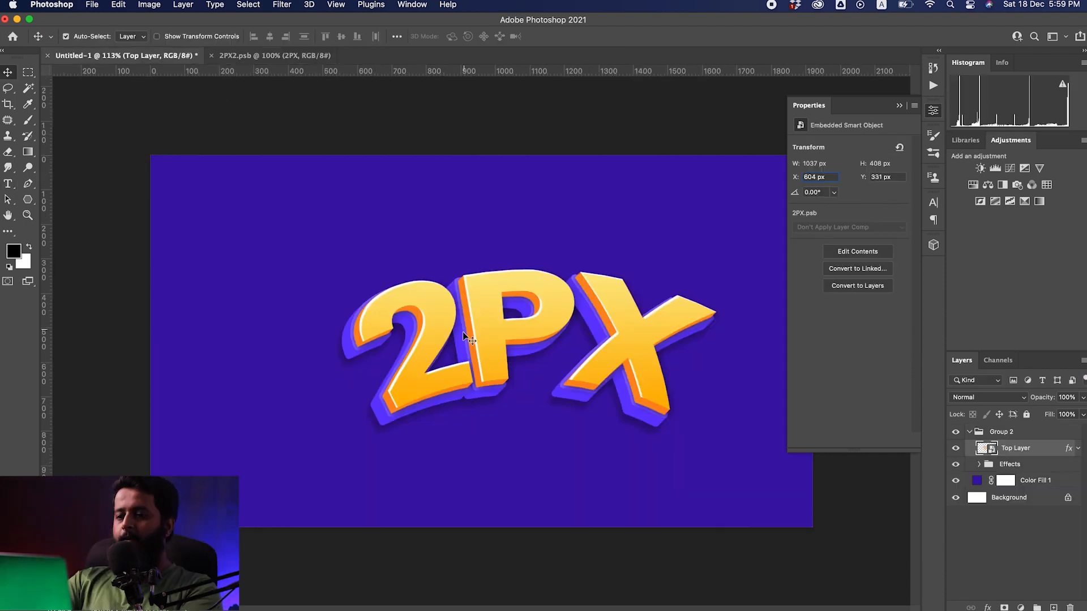
left_click(899, 107)
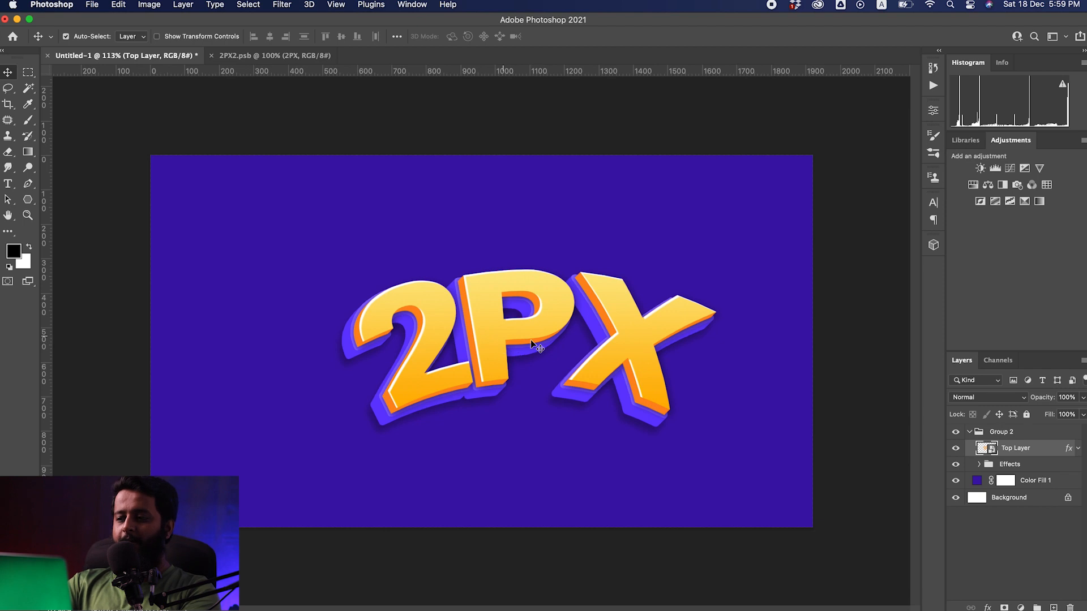
- Centre Group 2 horizontally and vertically on the whole canvas, then clear the selection
left_click(1034, 433)
key("cmd+a")
left_click(341, 38)
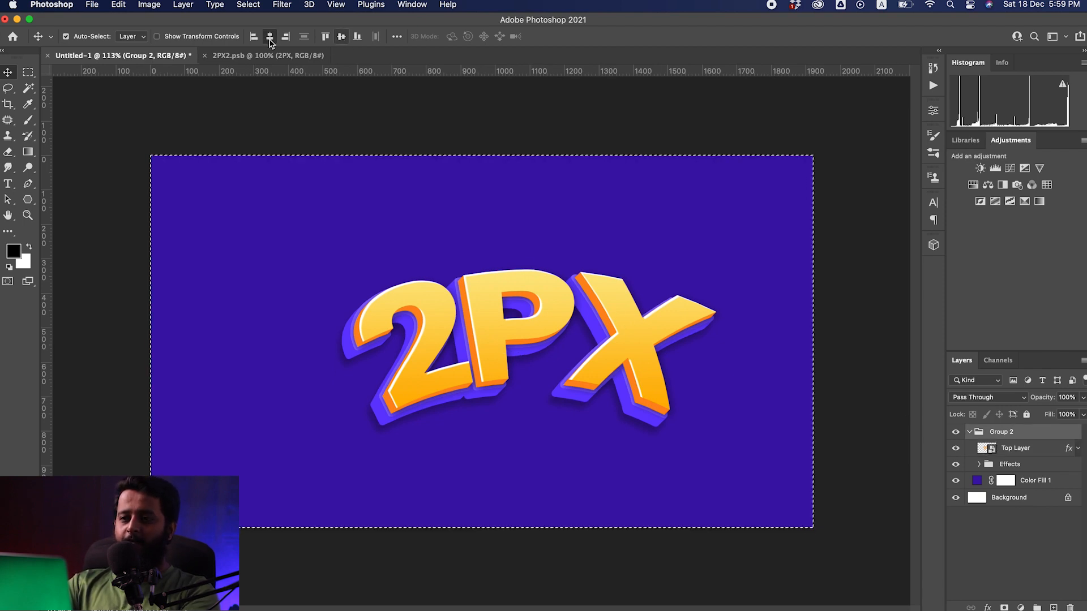
key("cmd+d")
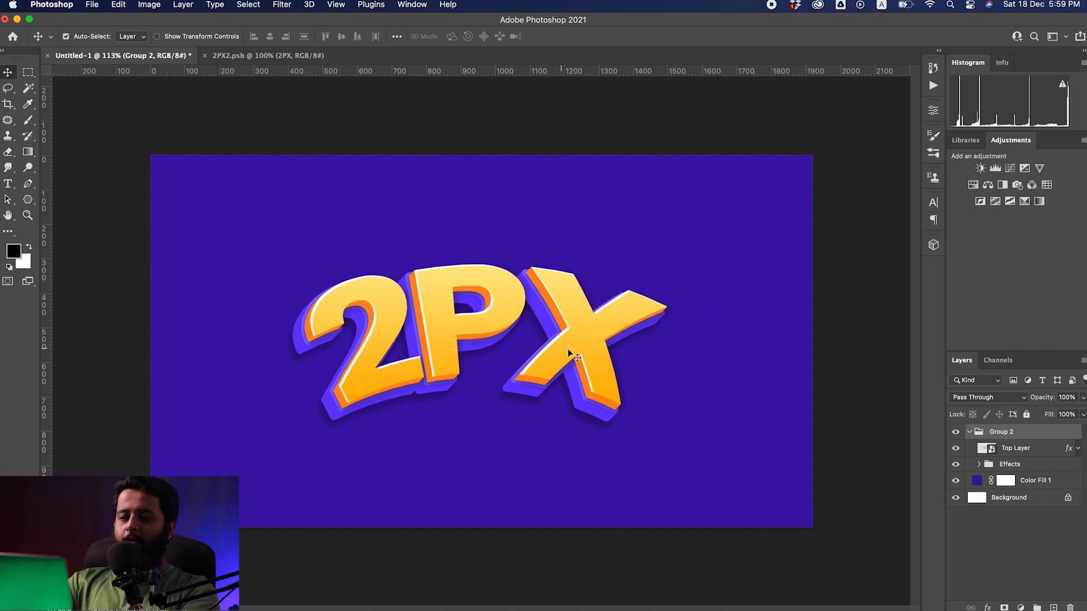
left_click(583, 349, "super")
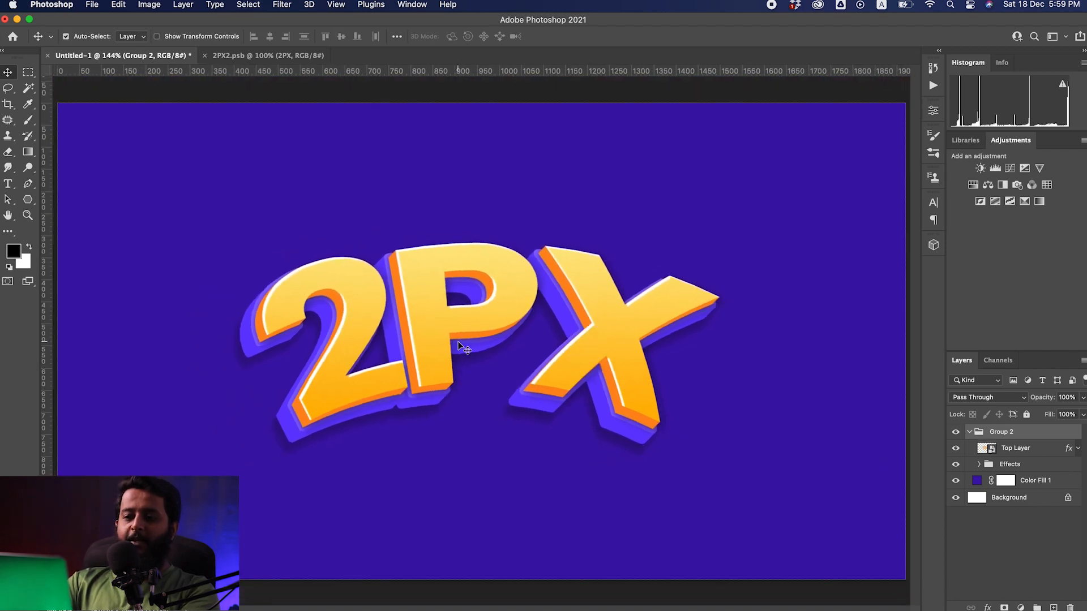